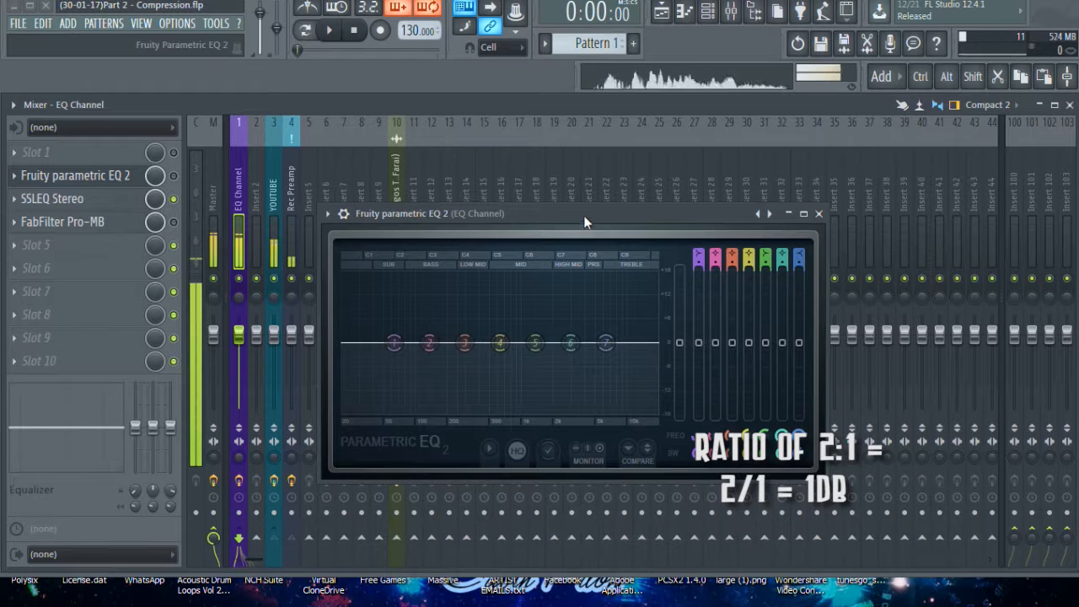
# Boost the high-shelf band 7 and raise the low-shelf band 1 at about 115 Hz in Fruity Parametric EQ 2.
pyautogui.moveTo(649, 217); pyautogui.dragTo(613, 153)
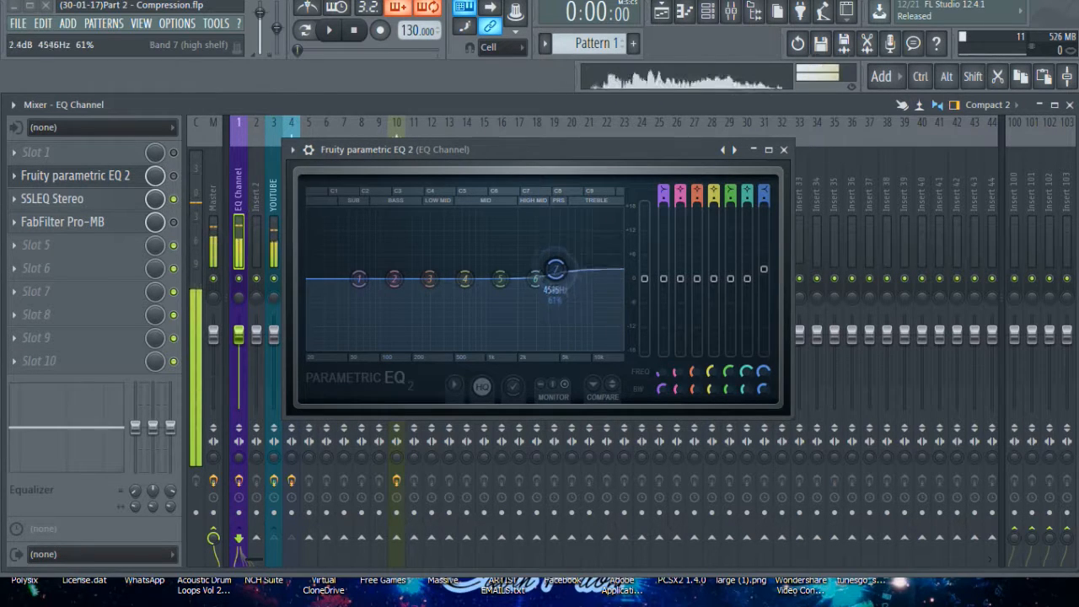
pyautogui.moveTo(556, 269); pyautogui.dragTo(552, 259)
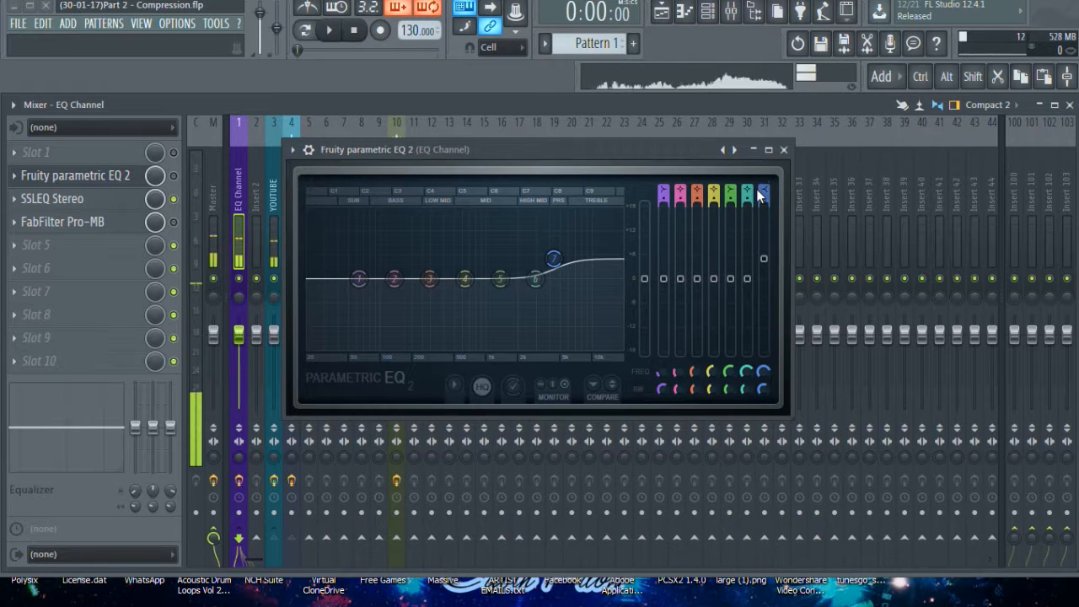
pyautogui.moveTo(553, 258); pyautogui.dragTo(548, 262)
pyautogui.moveTo(360, 278); pyautogui.dragTo(386, 231)
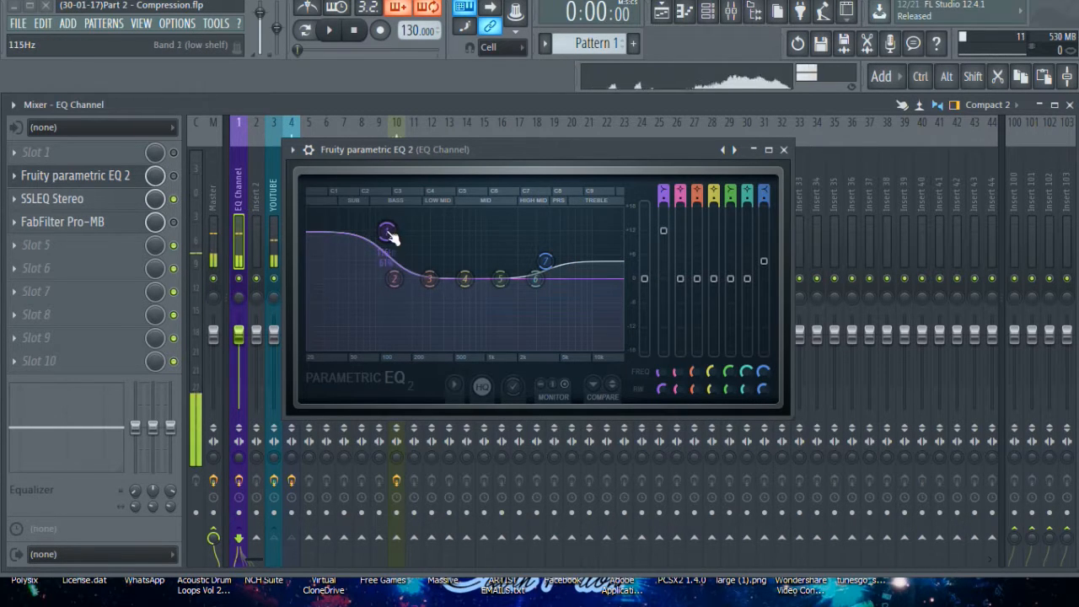
pyautogui.moveTo(545, 247); pyautogui.dragTo(554, 235)
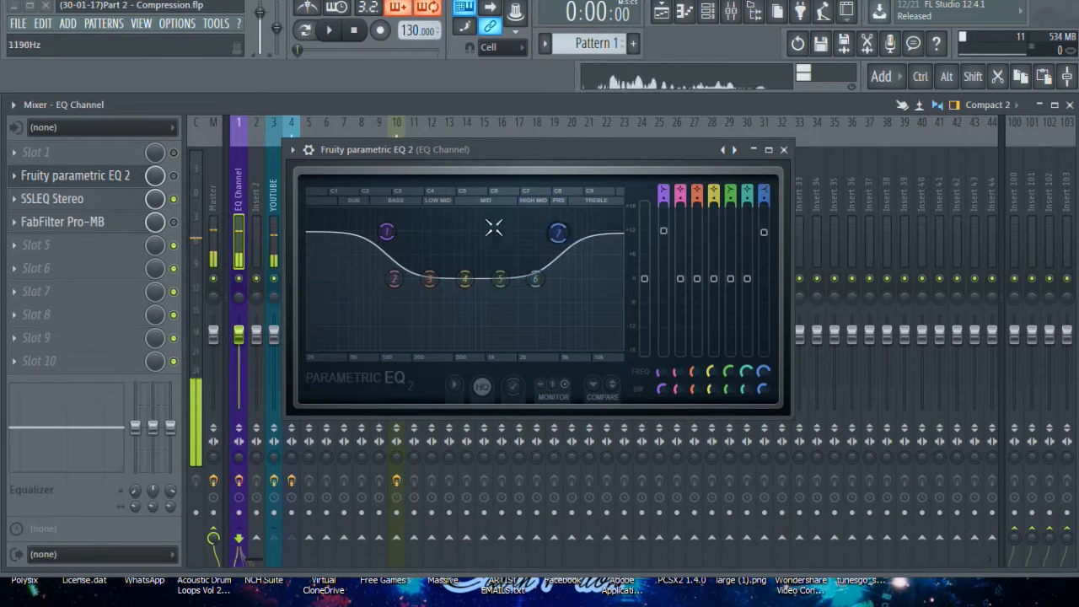
# Raise the low-shelf band 1 slightly further, and reset bands 1 and 7 of the equalizer.
pyautogui.moveTo(387, 232); pyautogui.dragTo(392, 227)
pyautogui.rightClick(392, 227)
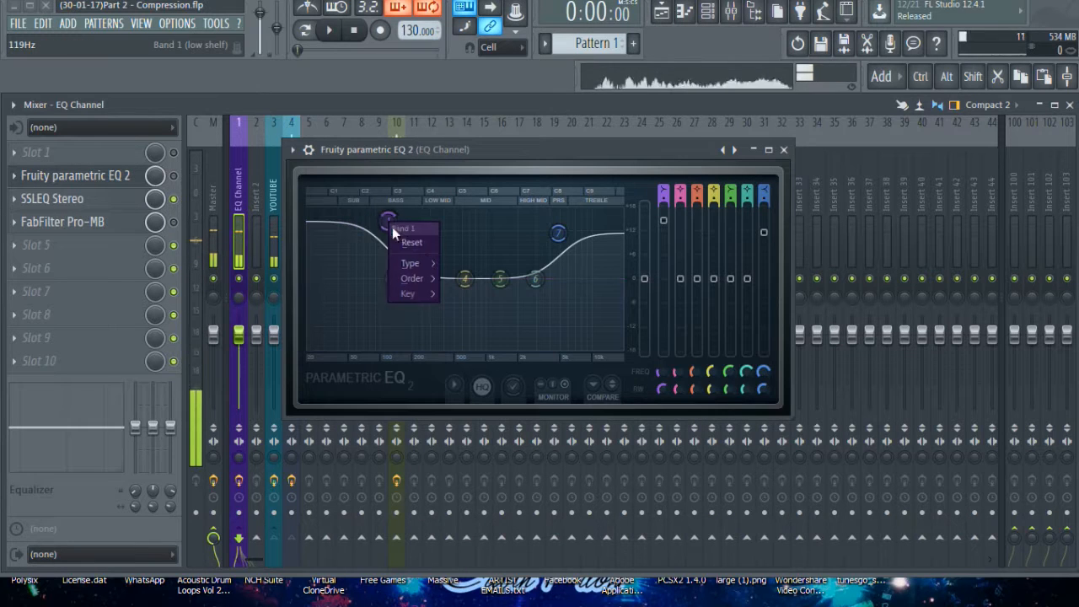
pyautogui.click(413, 243)
pyautogui.rightClick(558, 233)
pyautogui.click(580, 252)
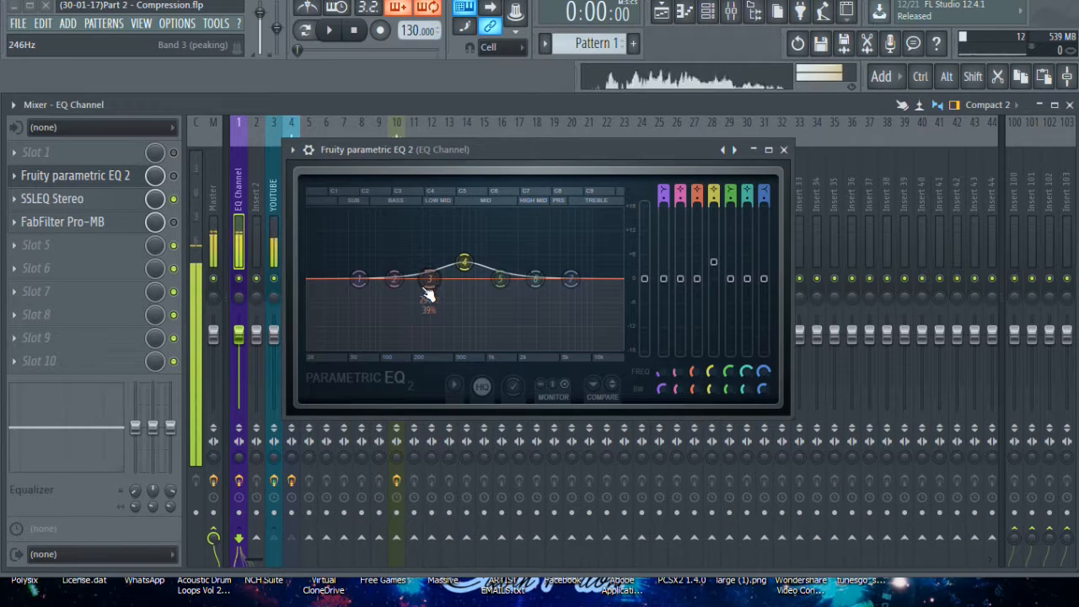
# Sweep the peaking band 4 up to about 5.6 kHz with a boost, and reset it.
pyautogui.moveTo(482, 270); pyautogui.dragTo(569, 271)
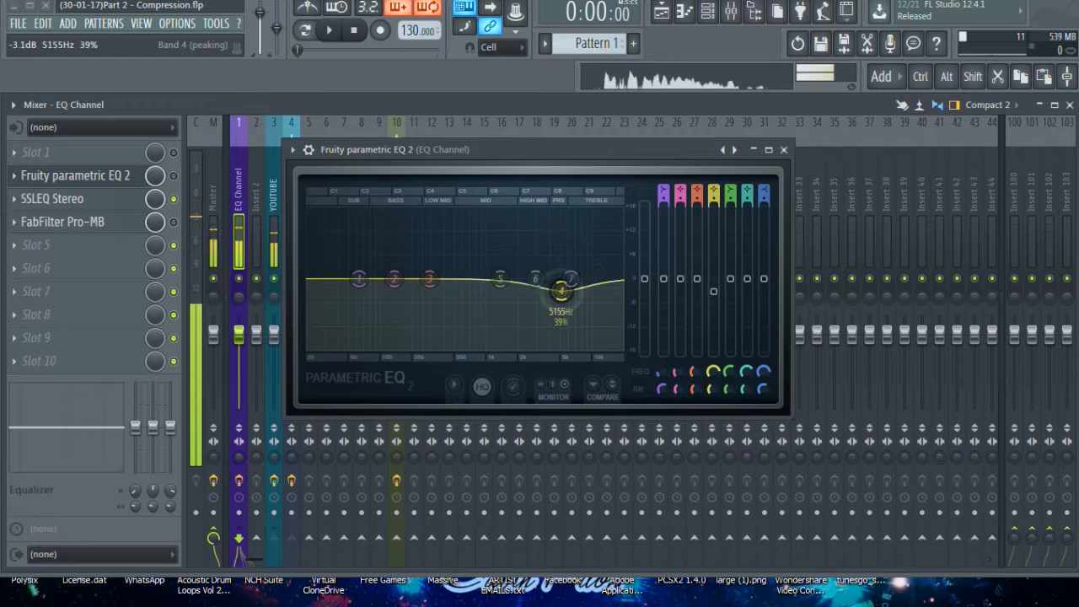
pyautogui.rightClick(566, 247)
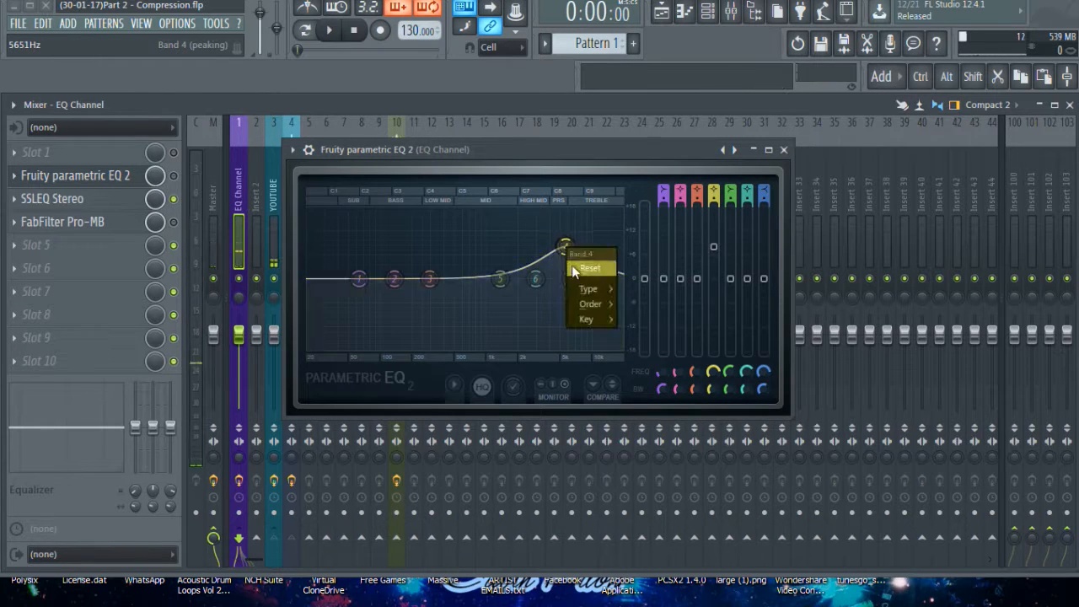
pyautogui.click(577, 270)
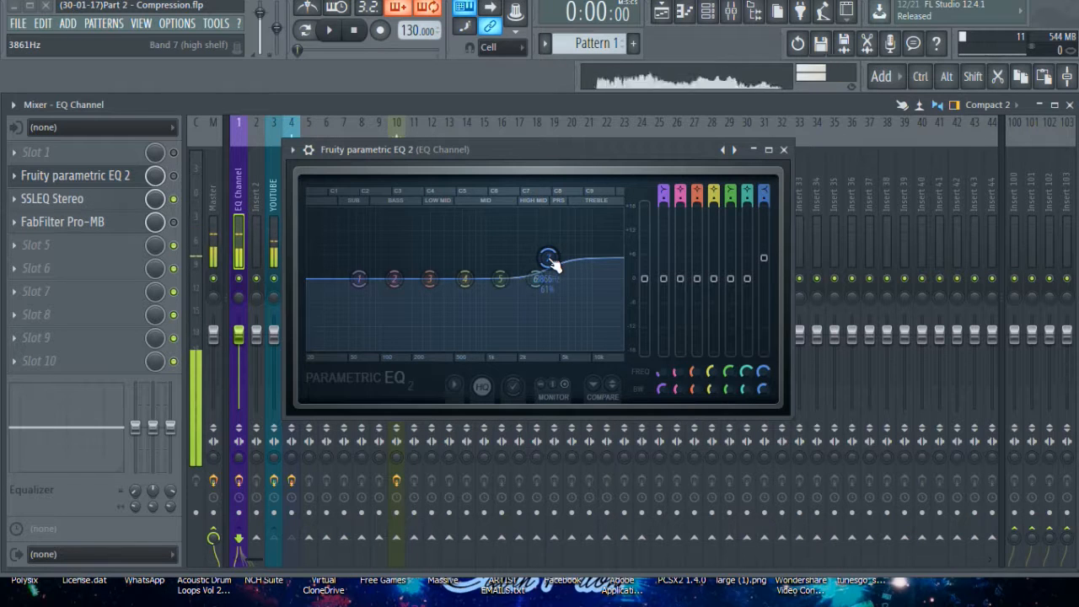
# Sweep the boosted high-shelf band 7 down to around 2 kHz, and reset the band.
pyautogui.moveTo(548, 257); pyautogui.dragTo(506, 268)
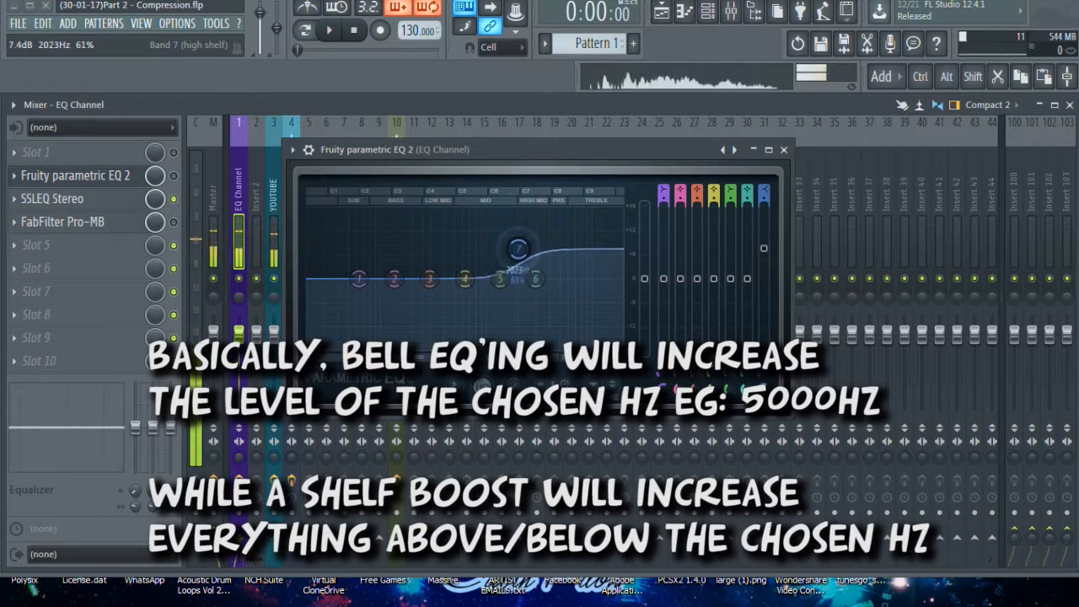
pyautogui.moveTo(519, 249); pyautogui.dragTo(529, 259)
pyautogui.rightClick(529, 261)
pyautogui.click(550, 288)
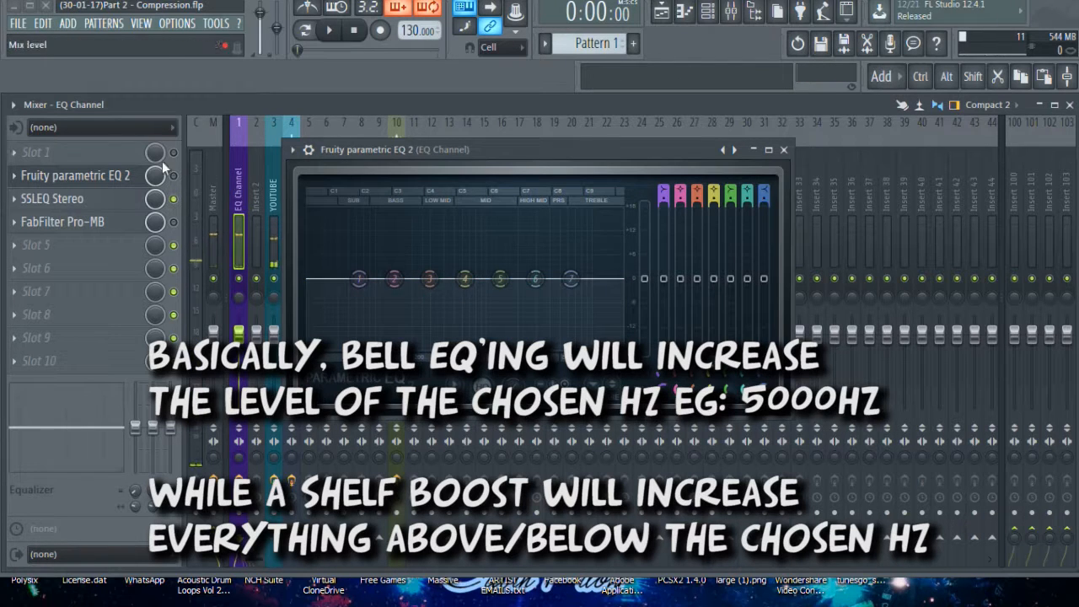
# Pull the high-shelf band 7 down into the midrange with a boost, and reset it.
pyautogui.moveTo(570, 279); pyautogui.dragTo(481, 242)
pyautogui.rightClick(481, 242)
pyautogui.click(502, 269)
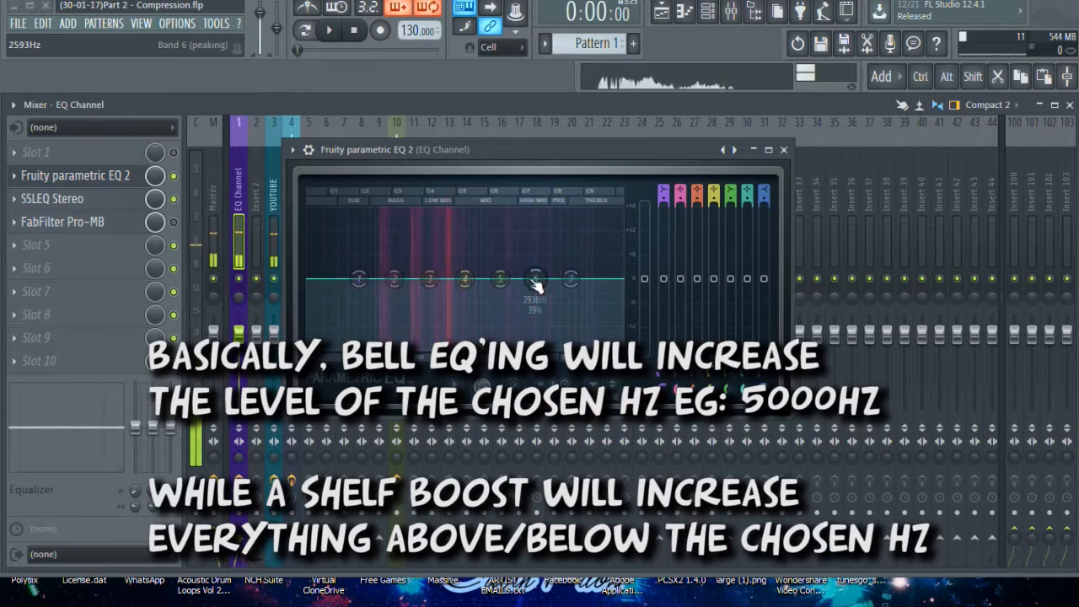
# Try small boosts on the upper equalizer bands 6 and 7, and reset both bands.
pyautogui.moveTo(538, 288)
pyautogui.mouseDown()
pyautogui.moveTo(523, 250)
pyautogui.moveTo(540, 240)
pyautogui.moveTo(545, 272)
pyautogui.moveTo(531, 268)
pyautogui.mouseUp()
pyautogui.rightClick(538, 253)
pyautogui.click(550, 272)
pyautogui.rightClick(536, 272)
pyautogui.click(565, 294)
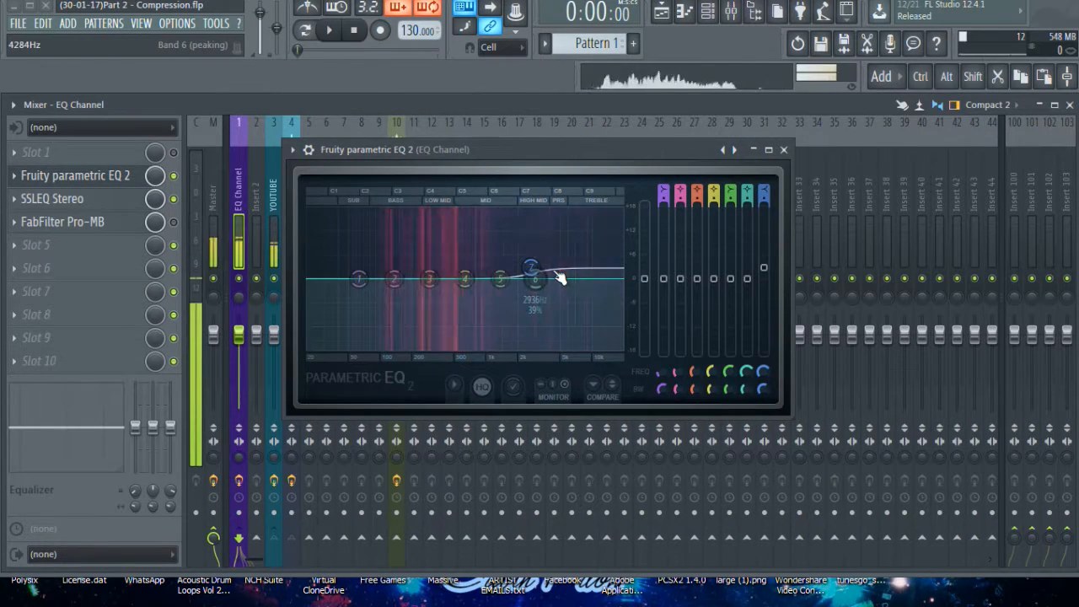
pyautogui.rightClick(553, 272)
pyautogui.click(572, 300)
pyautogui.rightClick(538, 272)
pyautogui.click(561, 300)
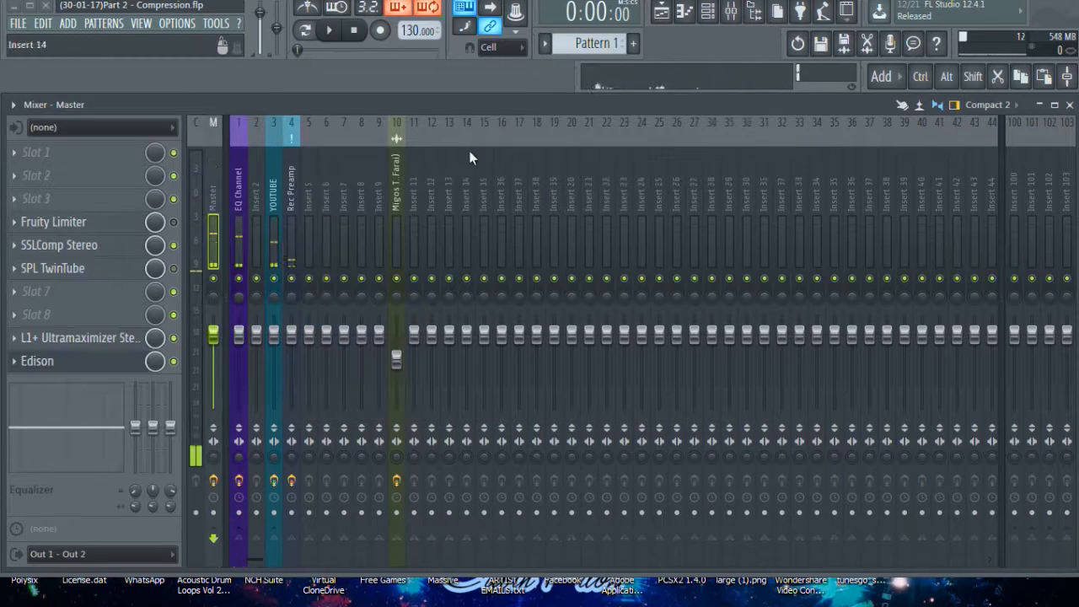
# Open the Fruity Limiter and SSLComp Stereo plug-ins from the Master track's effect slots.
pyautogui.click(243, 210)
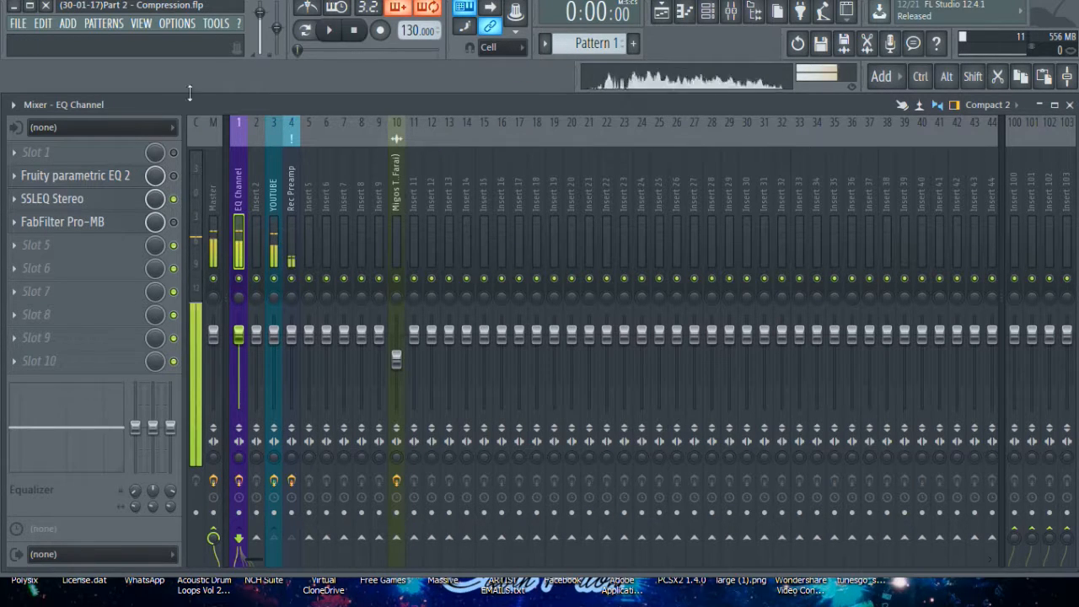
pyautogui.click(217, 220)
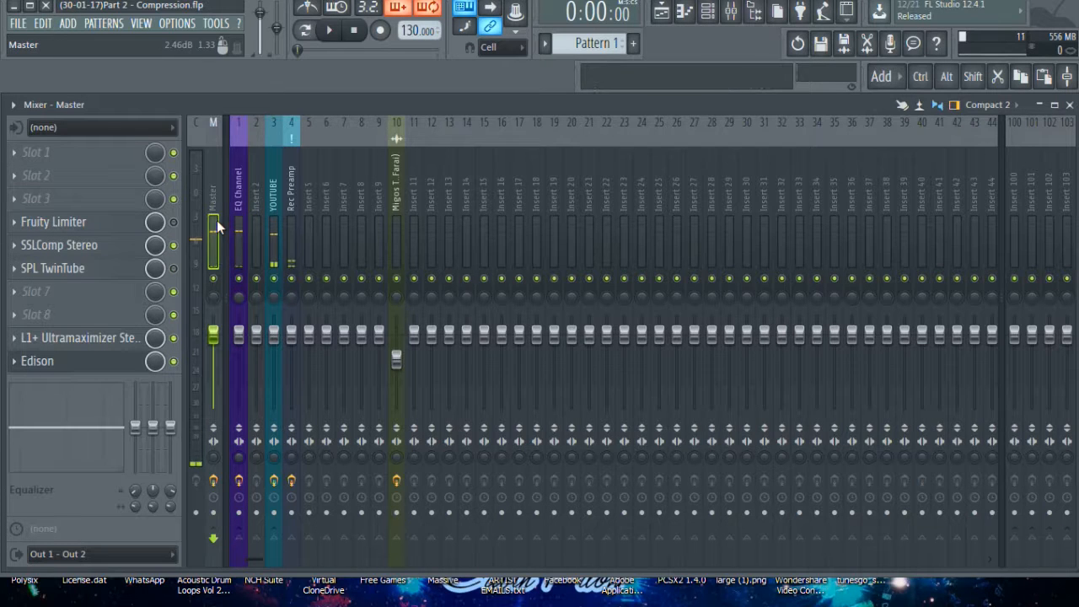
pyautogui.click(53, 222)
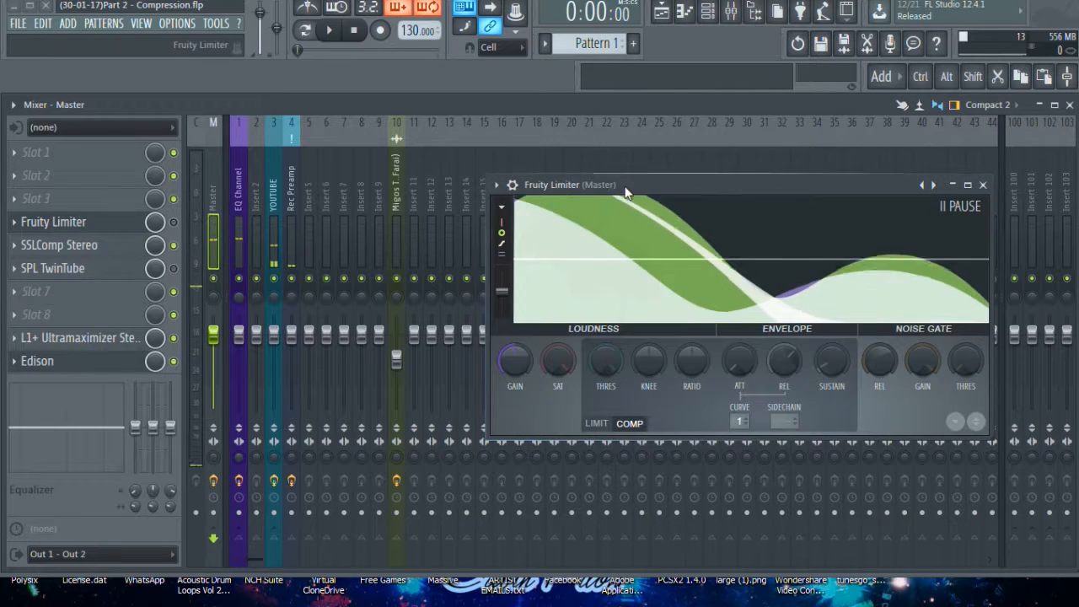
pyautogui.click(113, 251)
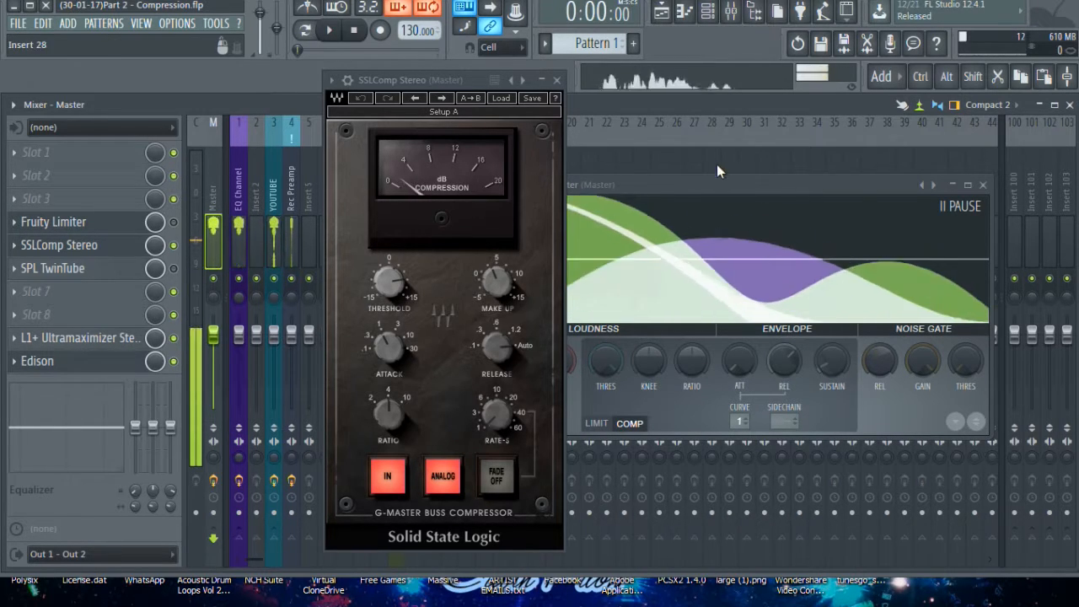
# Enable Fruity Limiter on the Master track and place its window beside SSLComp Stereo.
pyautogui.moveTo(666, 184); pyautogui.dragTo(690, 173)
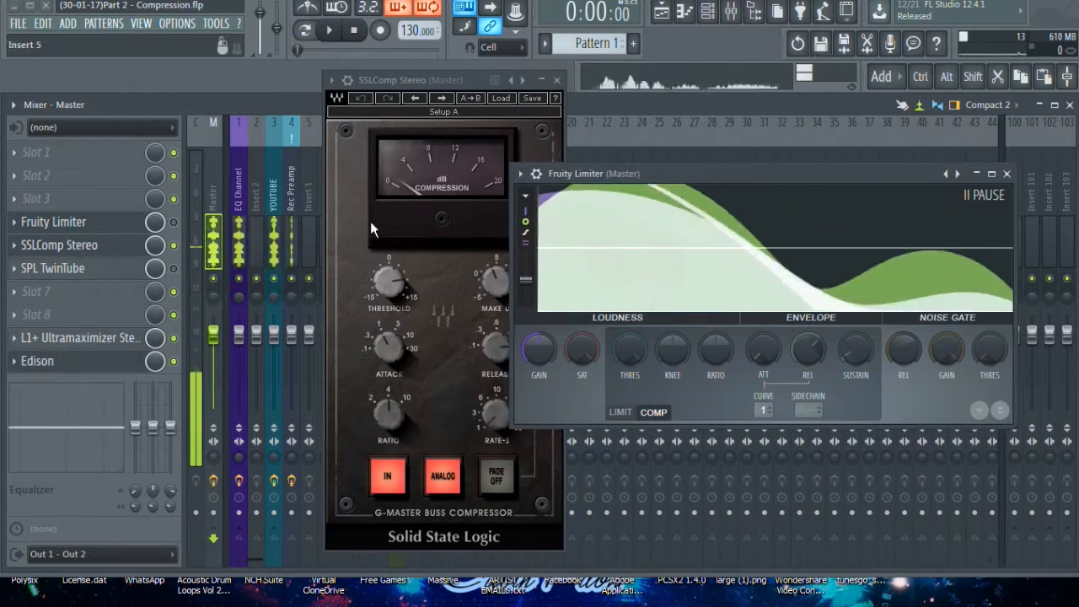
pyautogui.click(174, 222)
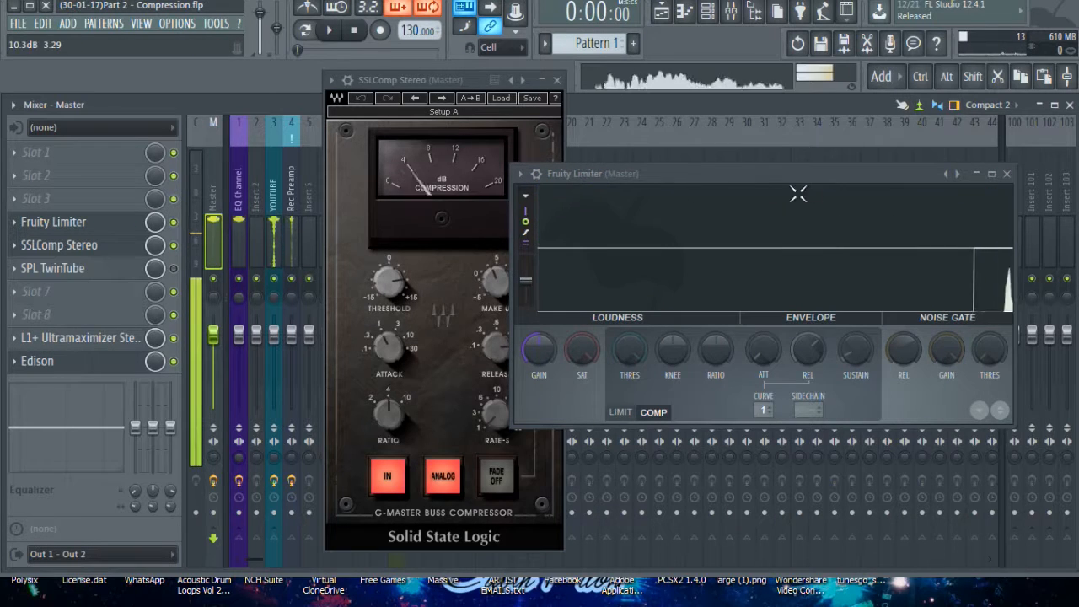
pyautogui.moveTo(651, 175); pyautogui.dragTo(710, 84)
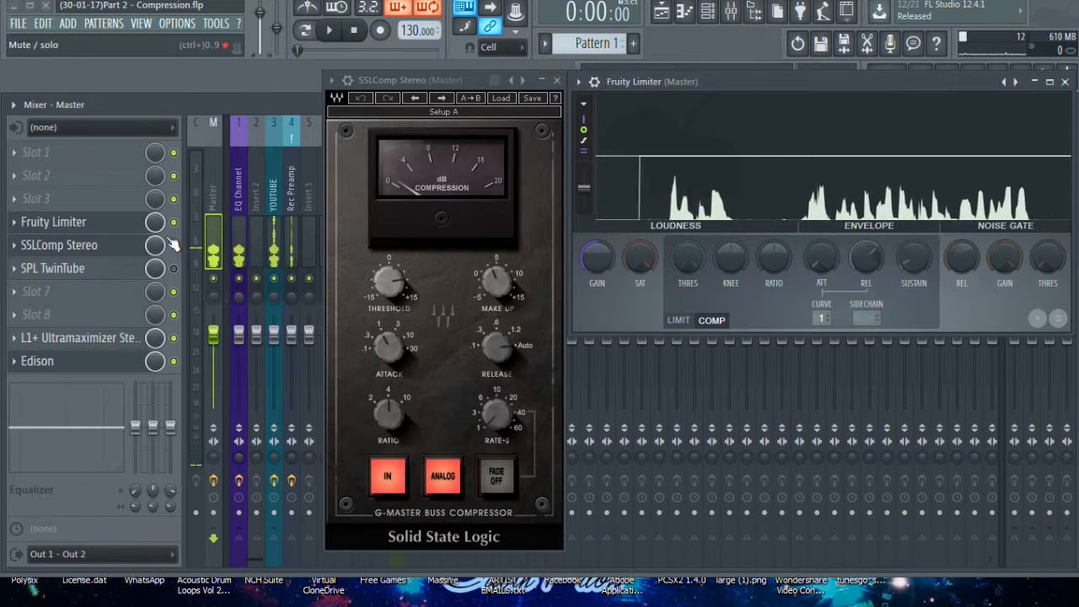
# Bypass SSLComp Stereo on the Master track, close its window and move Fruity Limiter over the mixer's centre.
pyautogui.click(398, 287)
pyautogui.click(683, 261)
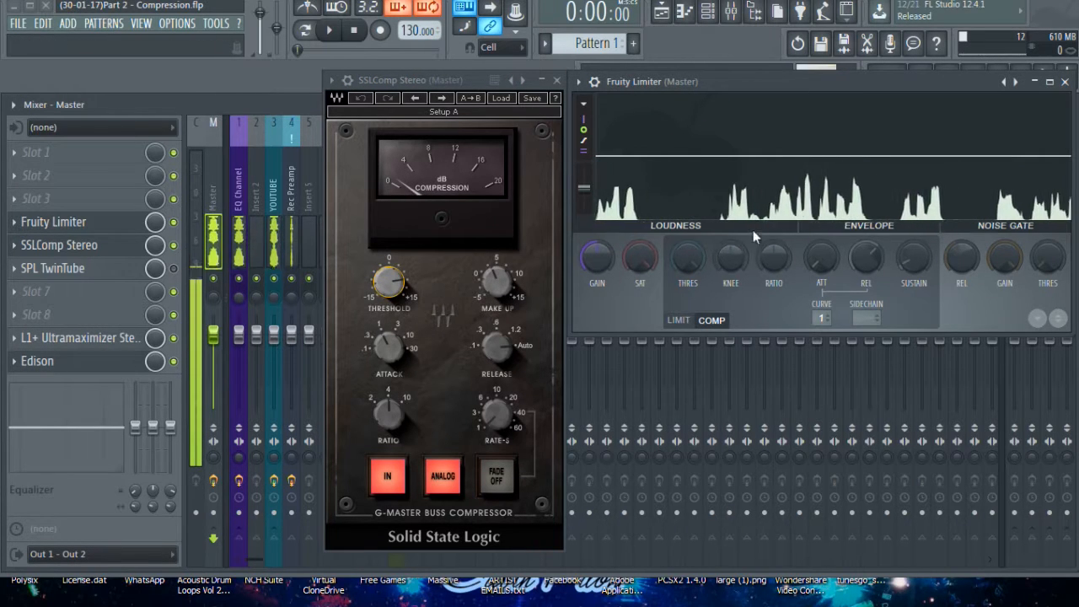
pyautogui.click(173, 245)
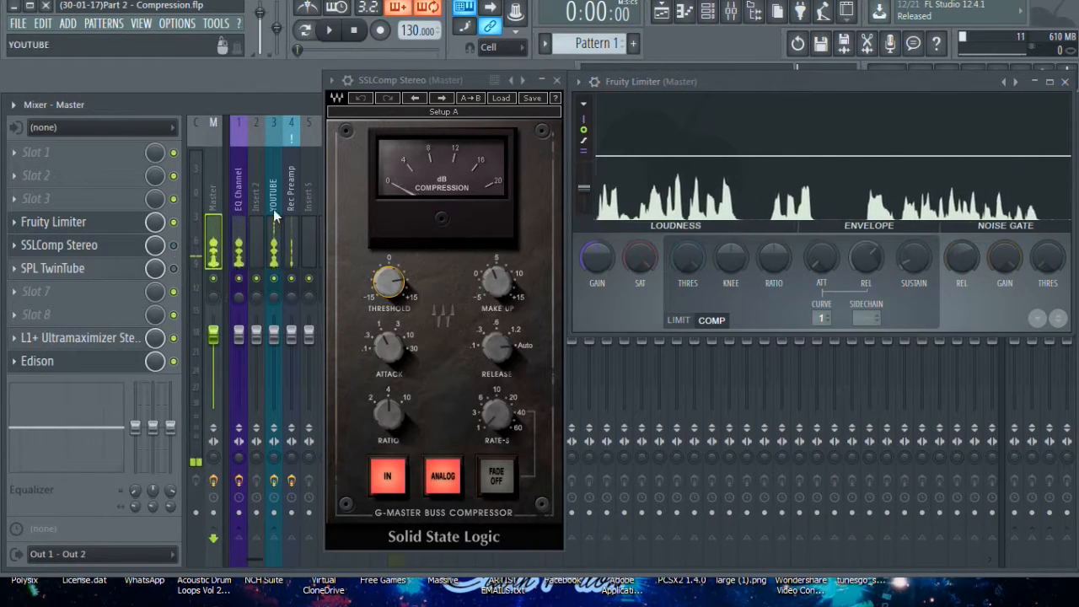
pyautogui.click(556, 80)
pyautogui.moveTo(654, 81); pyautogui.dragTo(418, 152)
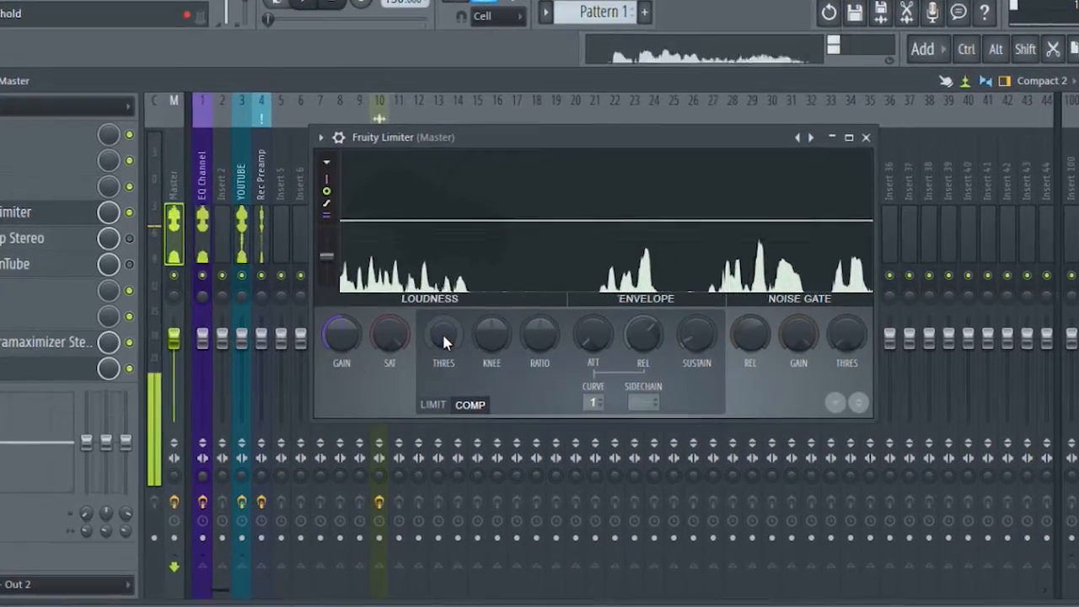
# Maximize Fruity Limiter and lower its compressor threshold until the line cuts through the tallest voice peaks.
pyautogui.moveTo(442, 332); pyautogui.dragTo(405, 352)
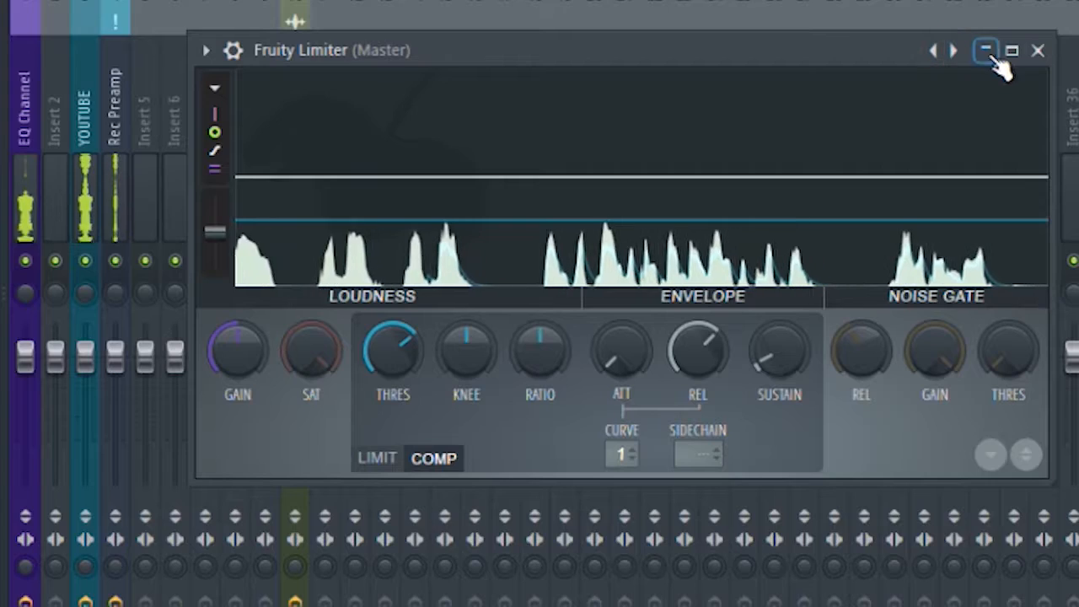
pyautogui.click(1012, 50)
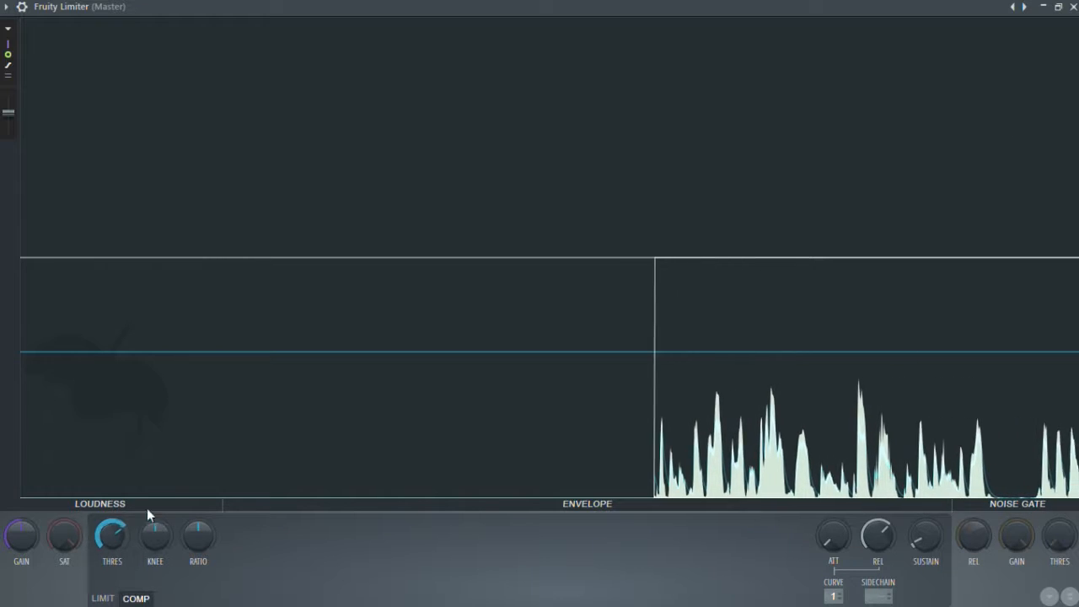
pyautogui.moveTo(110, 529); pyautogui.dragTo(117, 542)
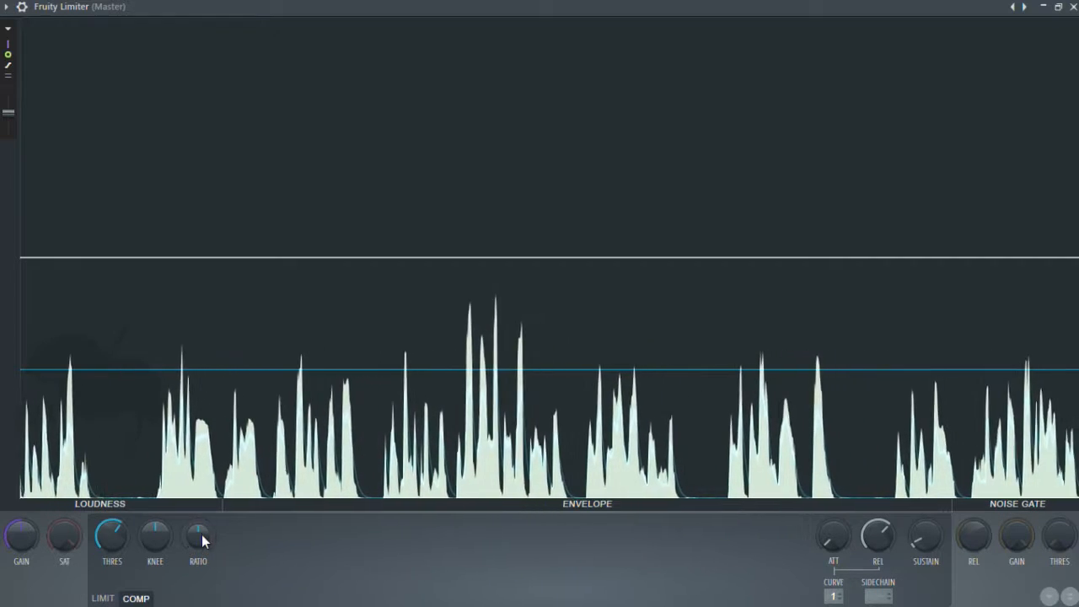
# Increase Fruity Limiter's compression ratio and restore the plug-in window to its normal size.
pyautogui.moveTo(199, 539)
pyautogui.mouseDown()
pyautogui.moveTo(199, 514)
pyautogui.moveTo(200, 541)
pyautogui.mouseUp()
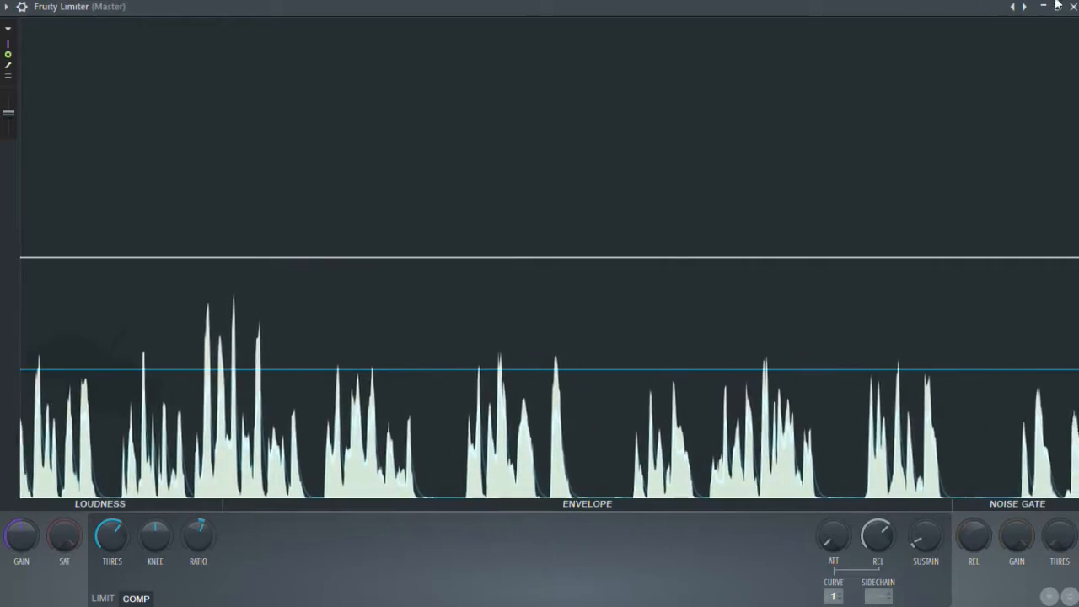
pyautogui.click(1058, 6)
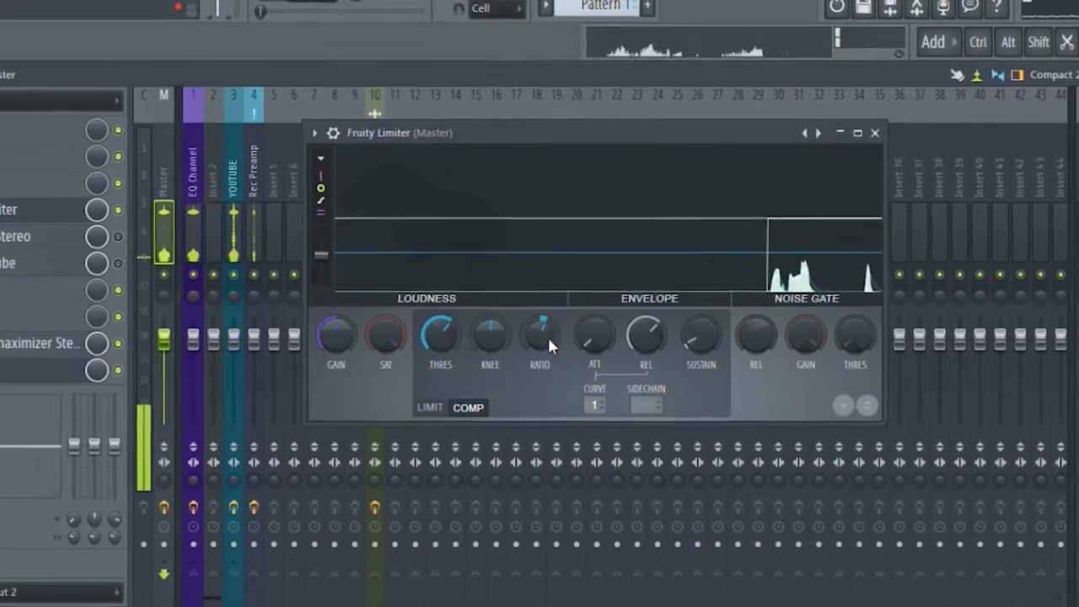
pyautogui.moveTo(540, 331); pyautogui.dragTo(540, 327)
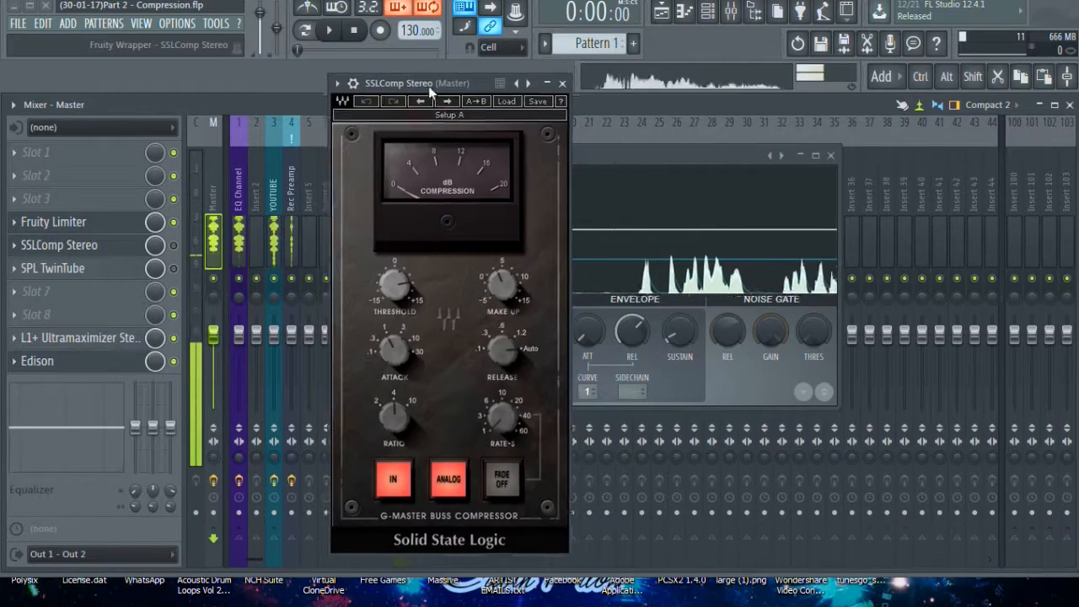
# Place SSLComp Stereo beside Fruity Limiter and compare the threshold controls of the two compressors.
pyautogui.moveTo(460, 179); pyautogui.dragTo(932, 163)
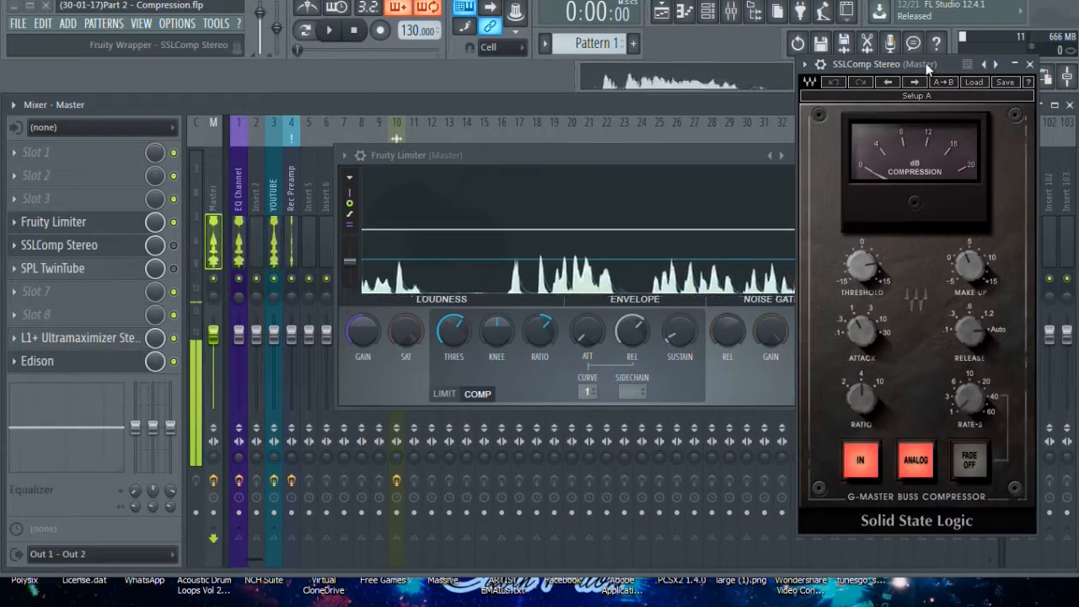
pyautogui.moveTo(983, 236); pyautogui.dragTo(662, 228)
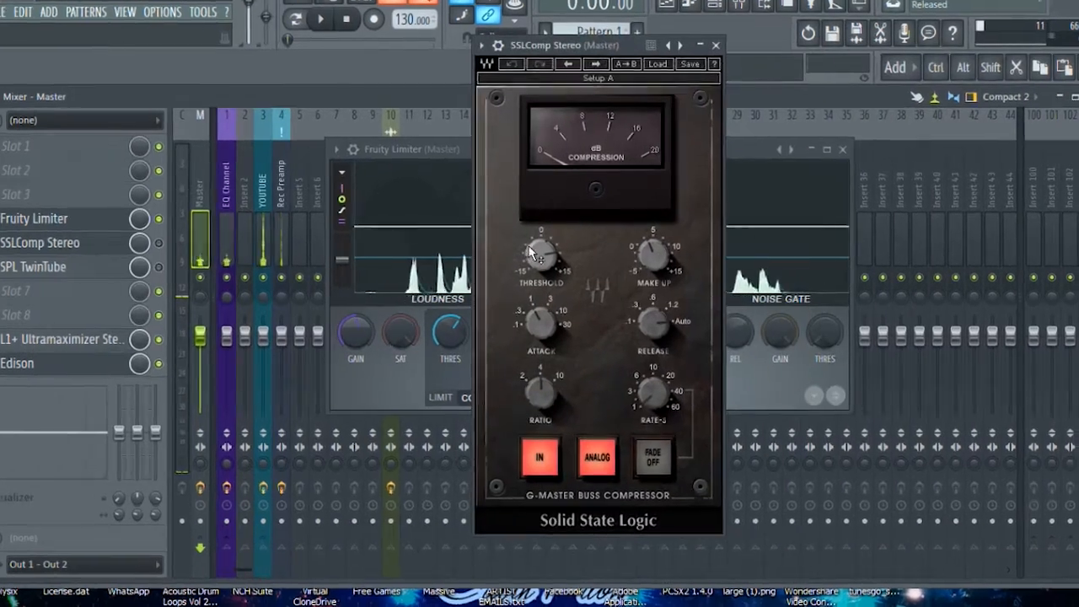
pyautogui.click(538, 254)
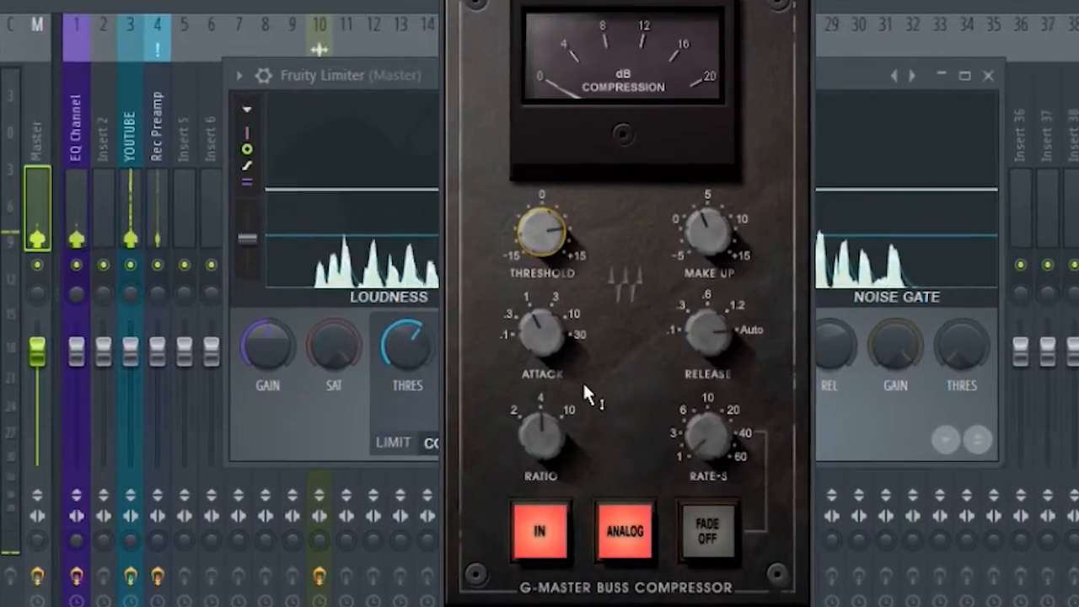
pyautogui.moveTo(557, 2); pyautogui.dragTo(1052, 3)
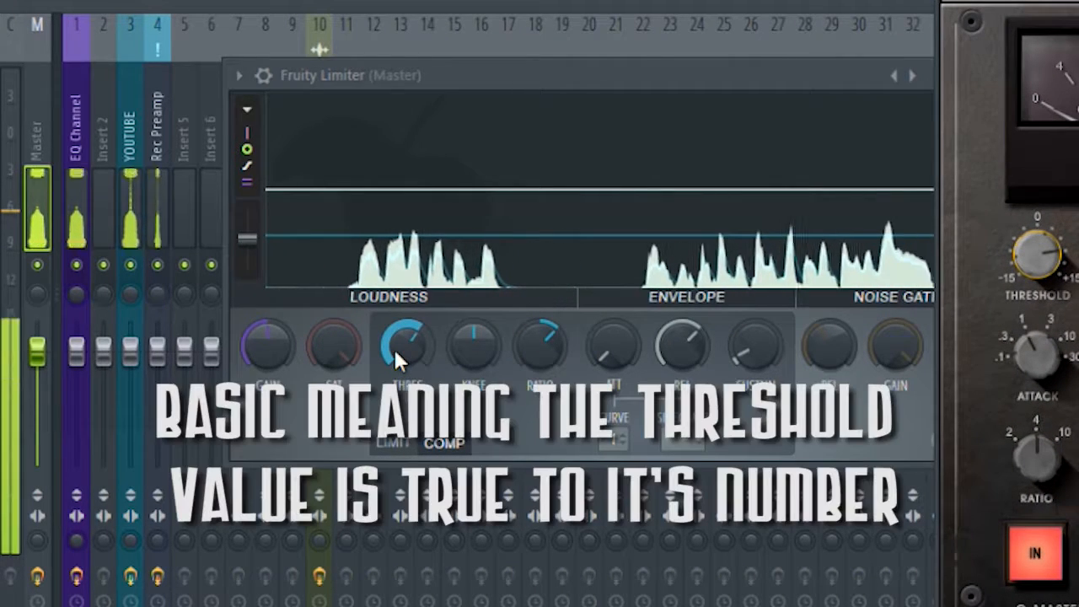
pyautogui.click(393, 346)
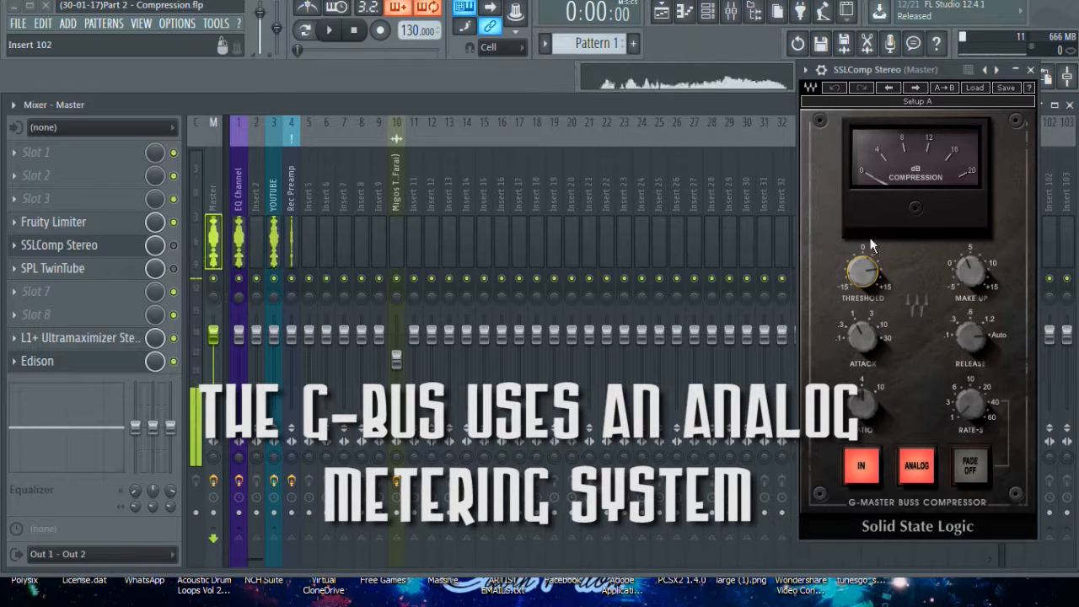
# Switch from SSLComp Stereo to Fruity Limiter on the Master track, sweep the compressor knee between both extremes and reset it.
pyautogui.click(1030, 71)
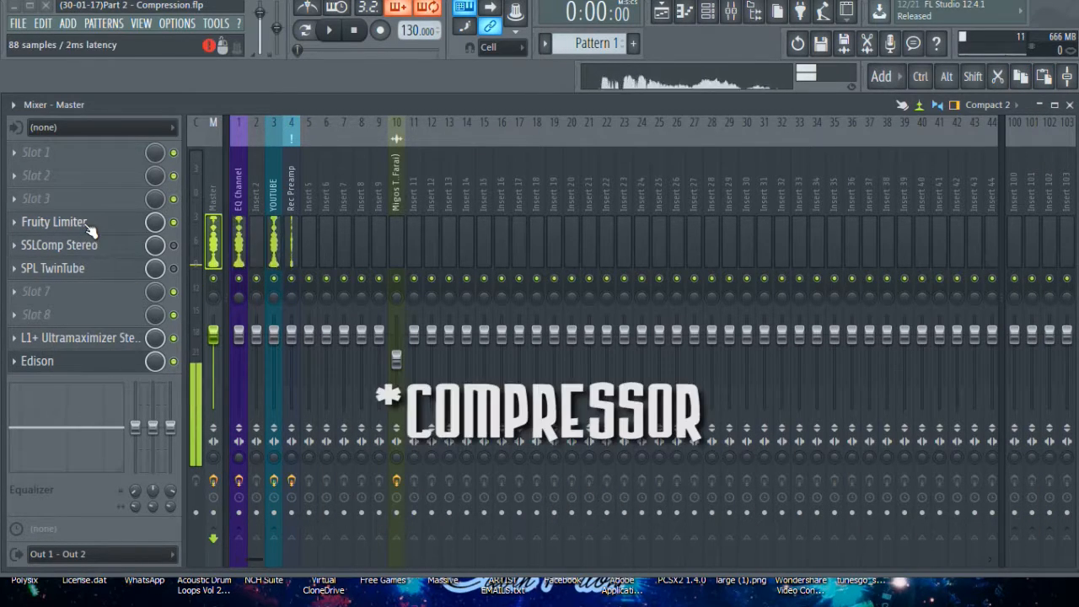
pyautogui.click(53, 222)
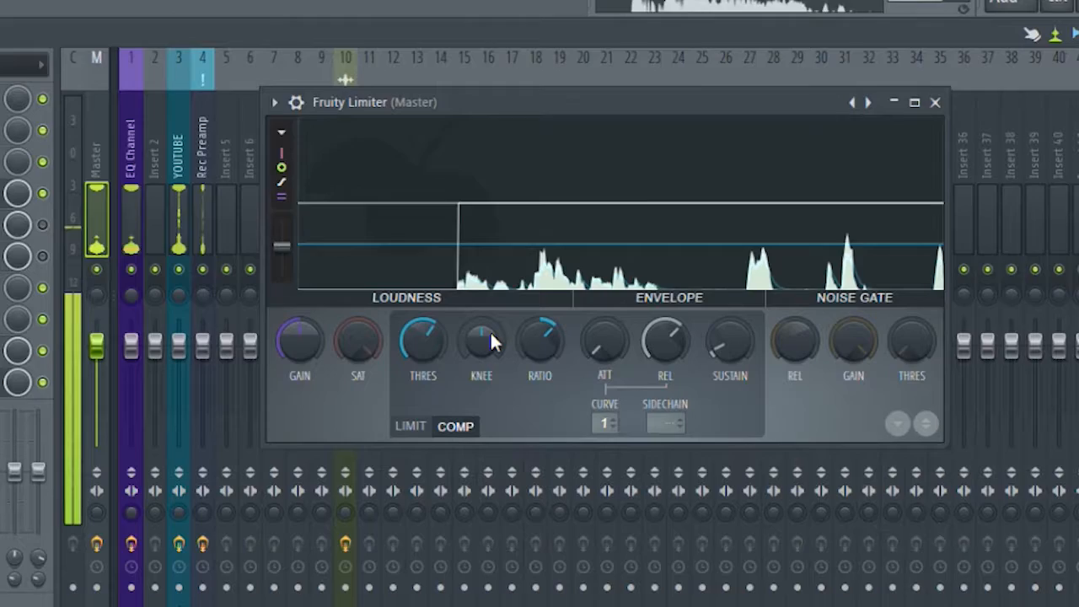
pyautogui.moveTo(491, 339)
pyautogui.mouseDown()
pyautogui.moveTo(474, 316)
pyautogui.moveTo(475, 336)
pyautogui.moveTo(488, 341)
pyautogui.mouseUp()
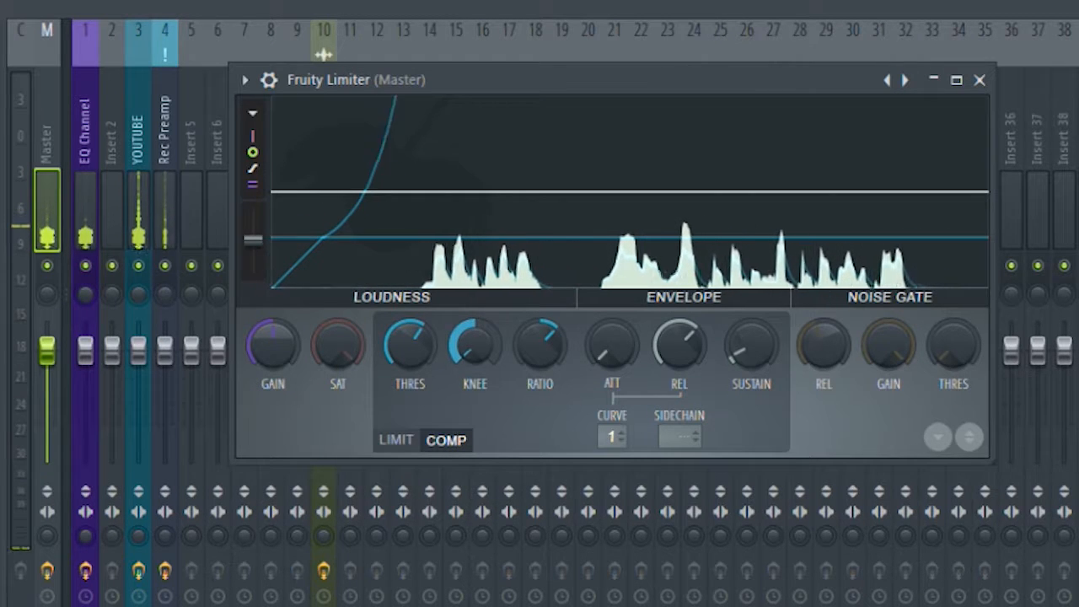
pyautogui.moveTo(488, 341); pyautogui.dragTo(487, 329)
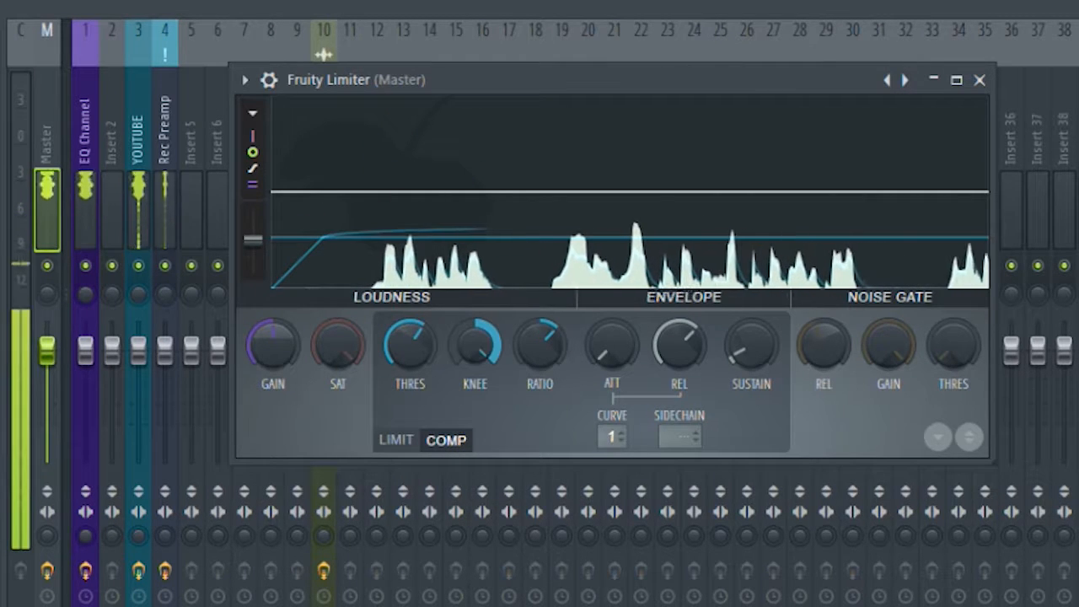
pyautogui.moveTo(500, 346); pyautogui.dragTo(491, 322)
pyautogui.rightClick(497, 341)
pyautogui.click(514, 363)
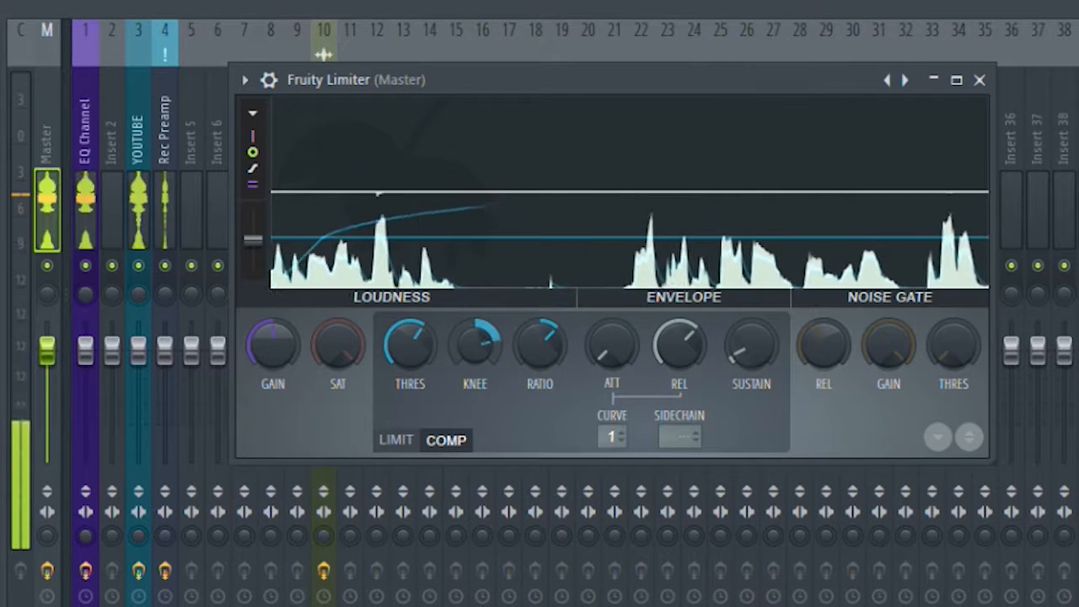
# Reset Fruity Limiter's knee again, vary it below its default and return it to the centre position.
pyautogui.rightClick(492, 344)
pyautogui.click(511, 361)
pyautogui.moveTo(490, 348)
pyautogui.mouseDown()
pyautogui.moveTo(491, 359)
pyautogui.moveTo(490, 347)
pyautogui.mouseUp()
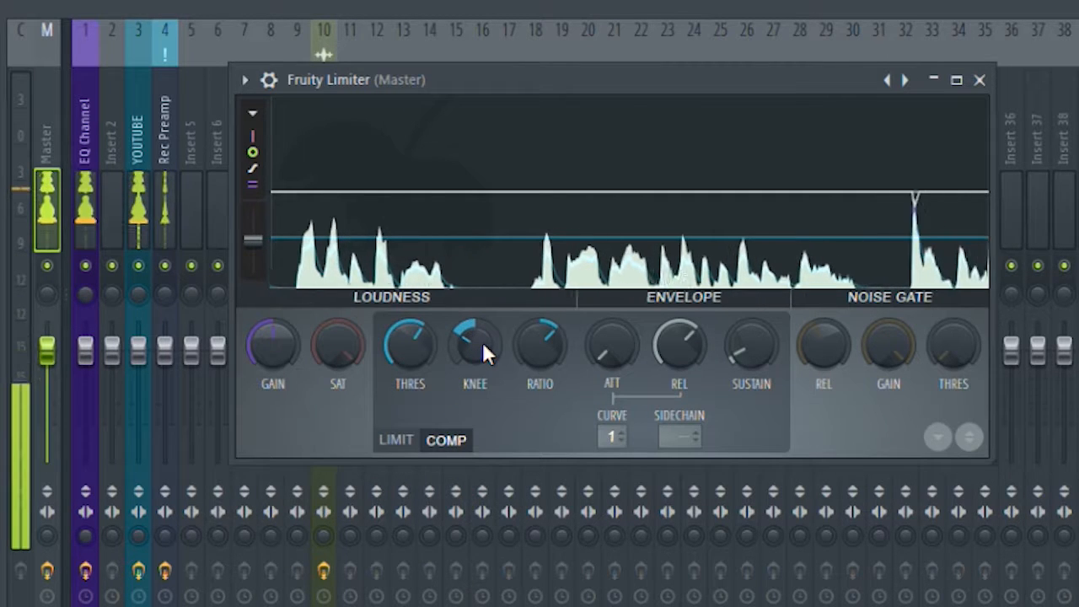
pyautogui.moveTo(483, 342); pyautogui.dragTo(482, 340)
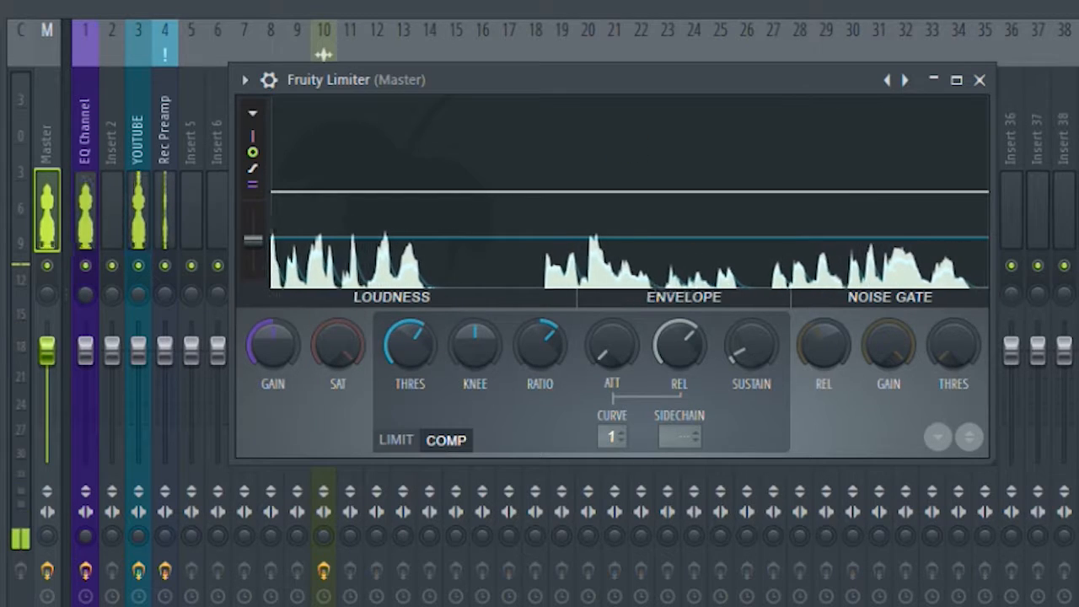
# Close Fruity Limiter and move the SSLComp Stereo window over the mixer's centre.
pyautogui.click(633, 146)
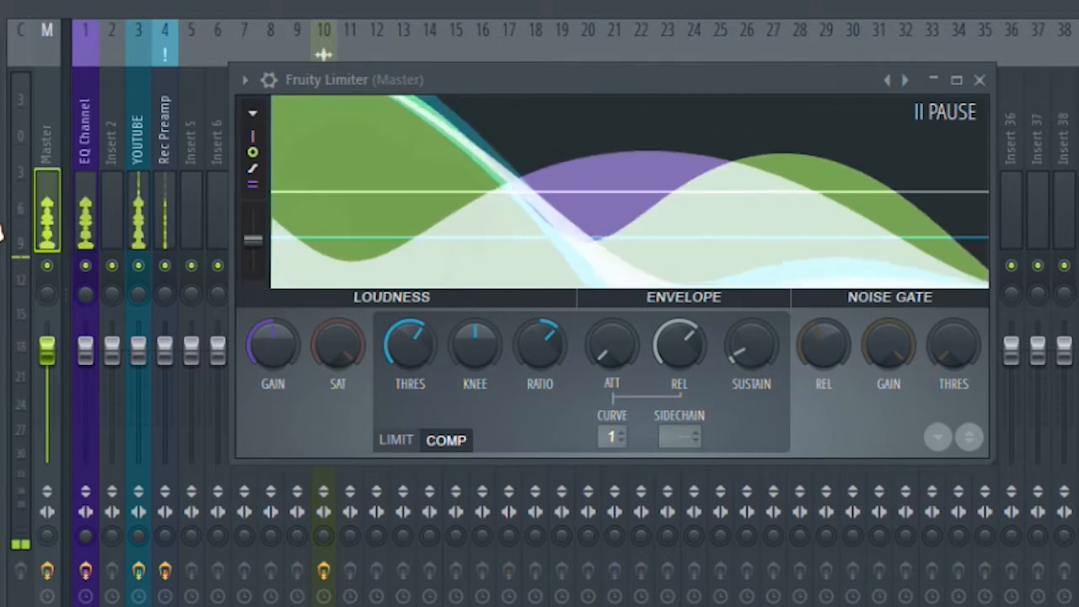
pyautogui.click(978, 79)
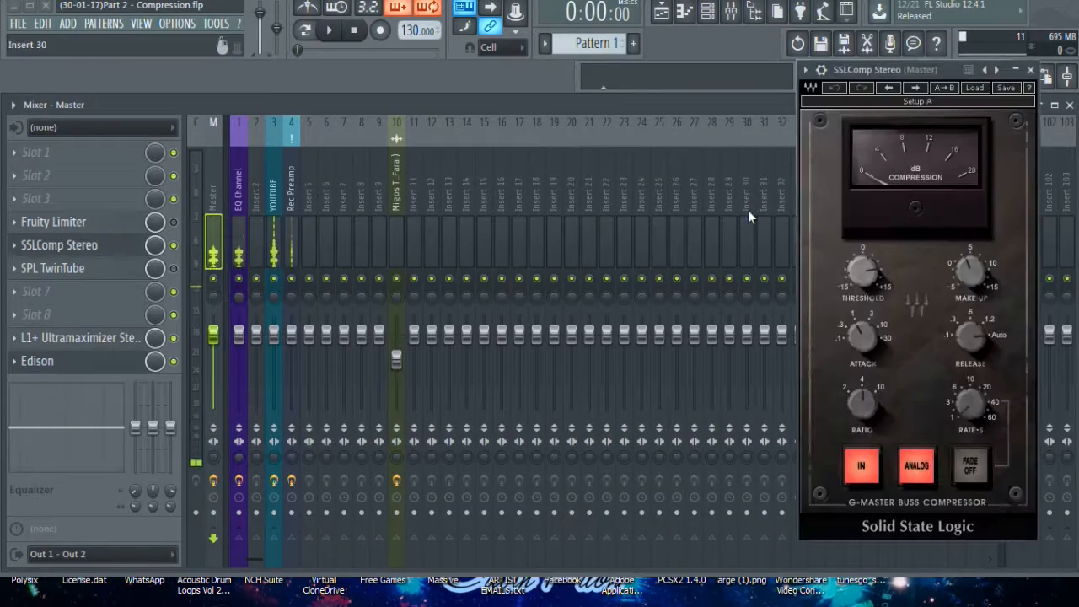
pyautogui.moveTo(877, 71); pyautogui.dragTo(617, 65)
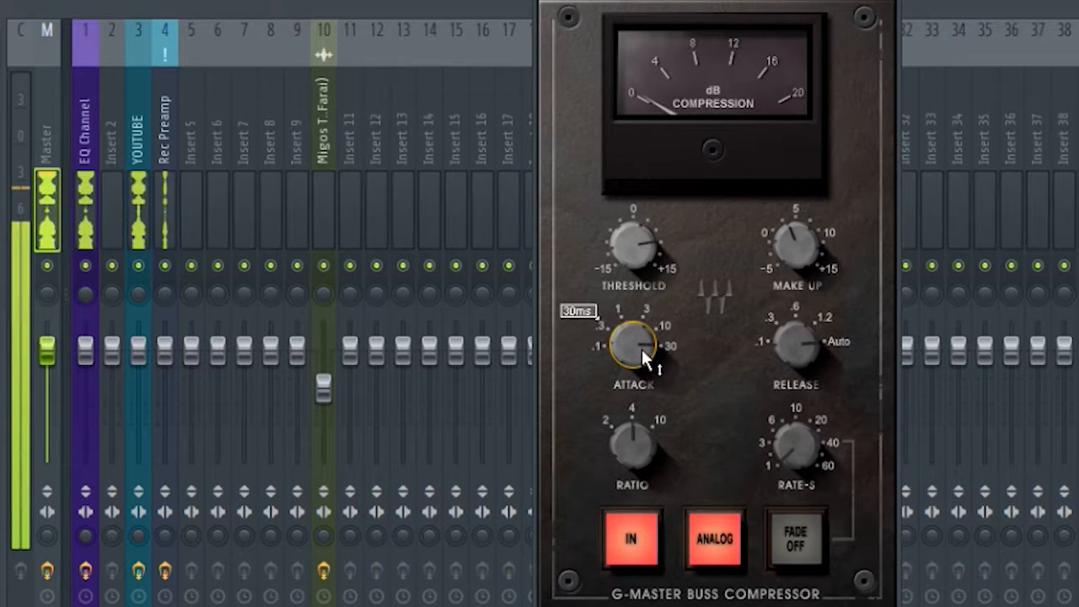
# Set SSLComp Stereo's attack to 1 ms and sweep its release from .1 s up to Auto.
pyautogui.moveTo(642, 349); pyautogui.dragTo(642, 366)
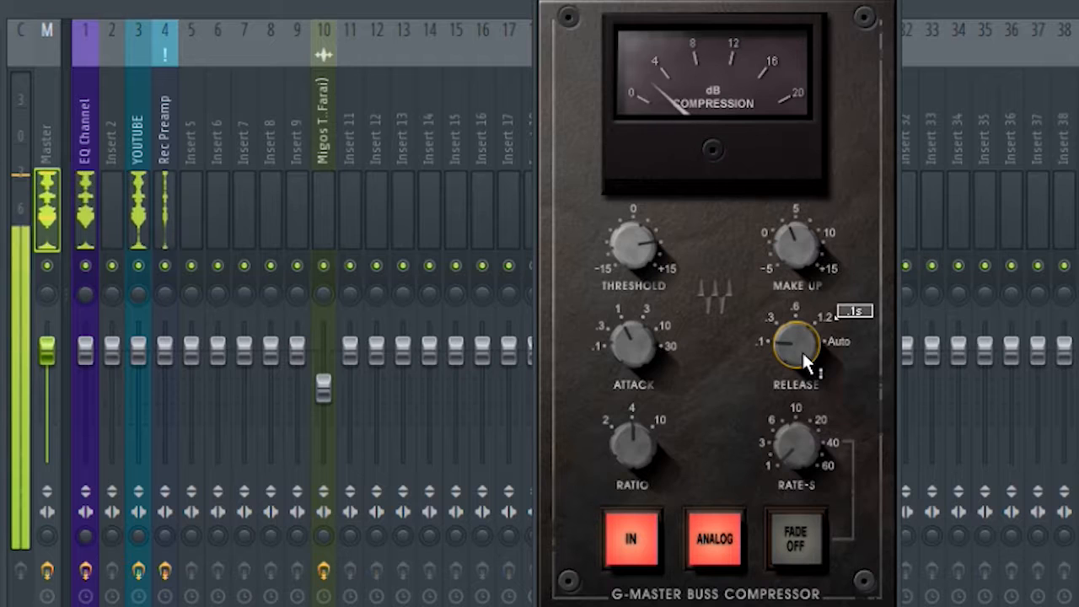
pyautogui.scroll(4, 802, 350)
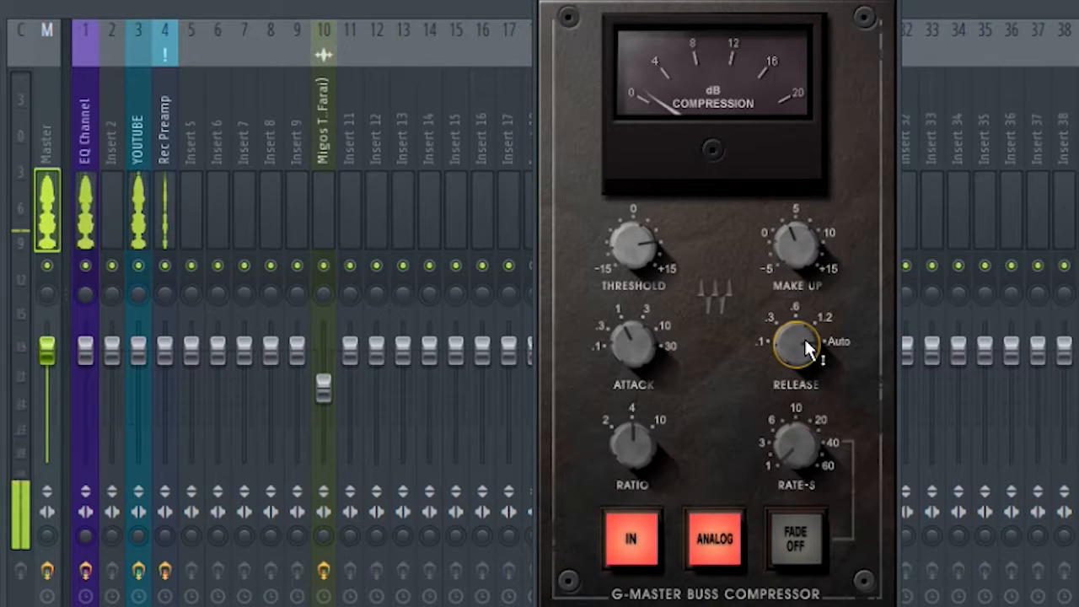
pyautogui.moveTo(805, 341)
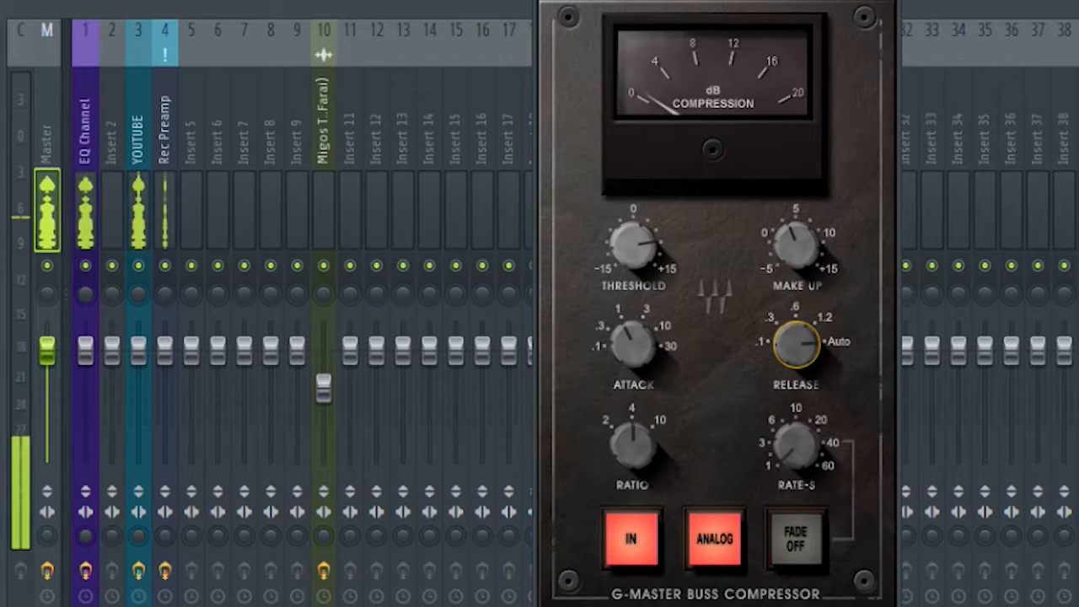
# Bring up Fruity Limiter over SSLComp Stereo, vary its envelope release in both directions and close it.
pyautogui.click(1076, 186)
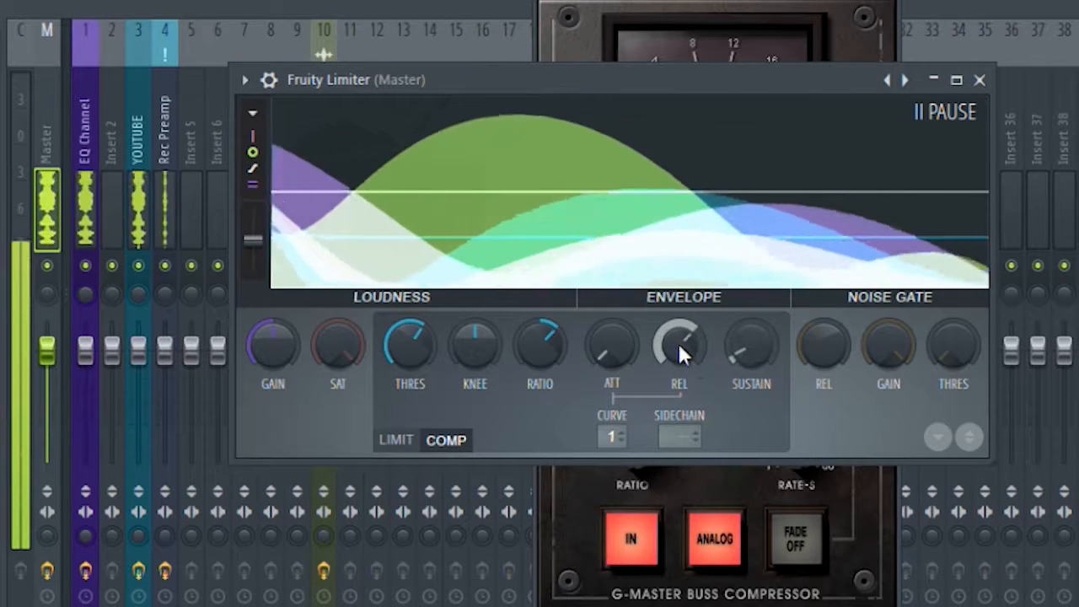
pyautogui.moveTo(679, 346); pyautogui.dragTo(679, 369)
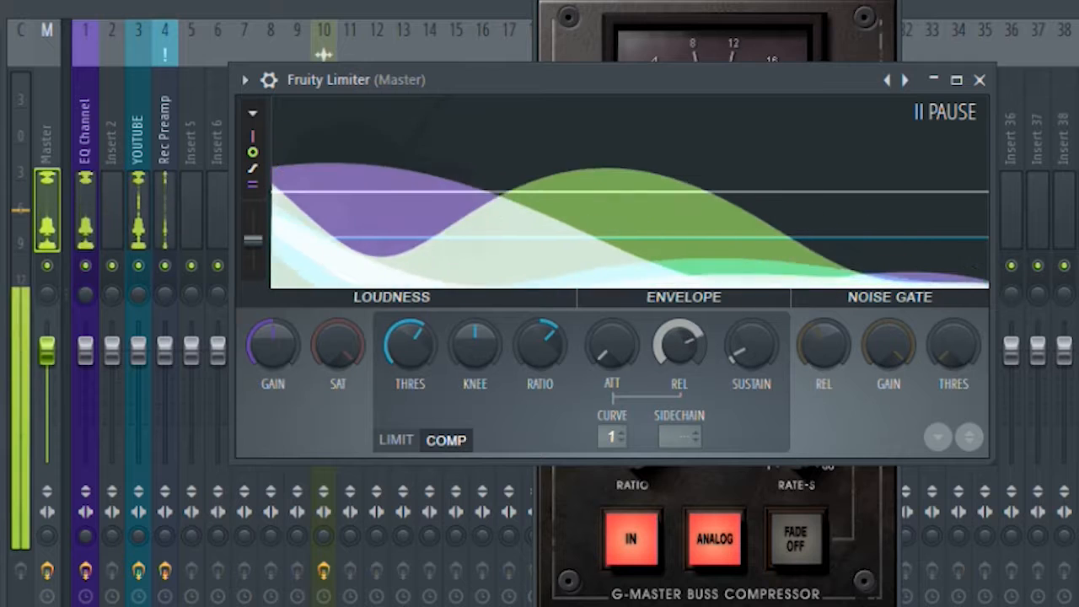
pyautogui.moveTo(679, 346); pyautogui.dragTo(679, 322)
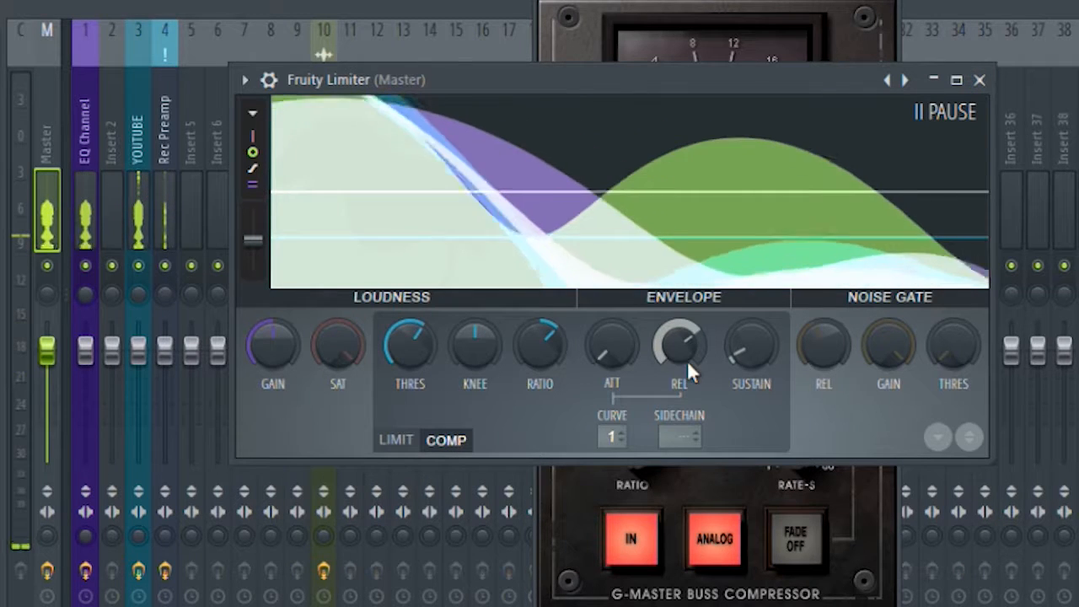
pyautogui.click(979, 80)
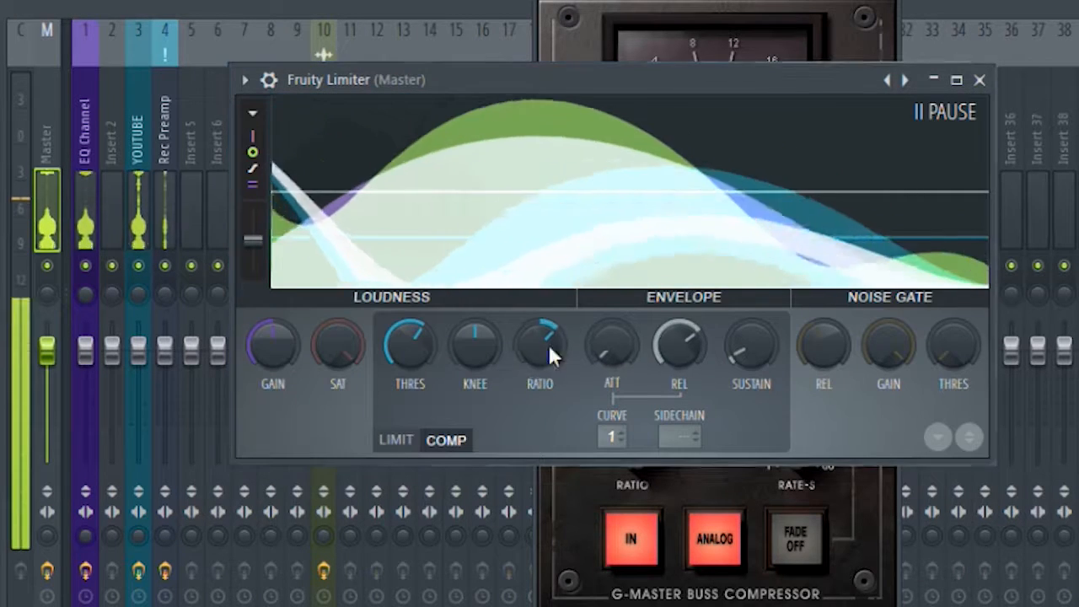
pyautogui.click(979, 80)
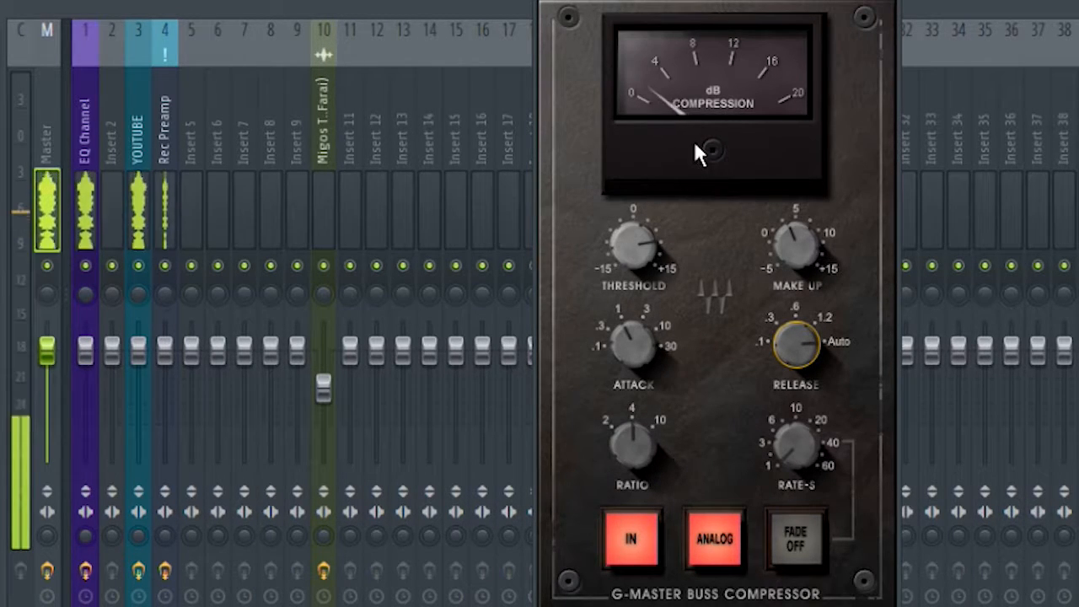
# Compare SSLComp Stereo's compression at a 2:1 ratio on the voice and restore the ratio to 4:1.
pyautogui.moveTo(636, 439)
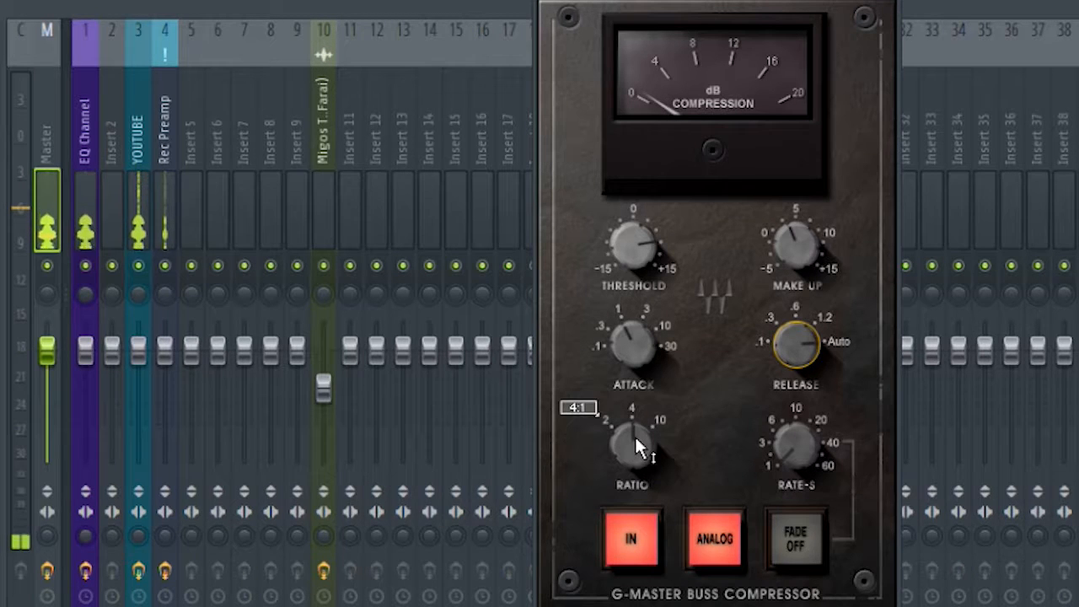
pyautogui.moveTo(635, 434)
pyautogui.mouseDown()
pyautogui.moveTo(634, 413)
pyautogui.moveTo(634, 430)
pyautogui.mouseUp()
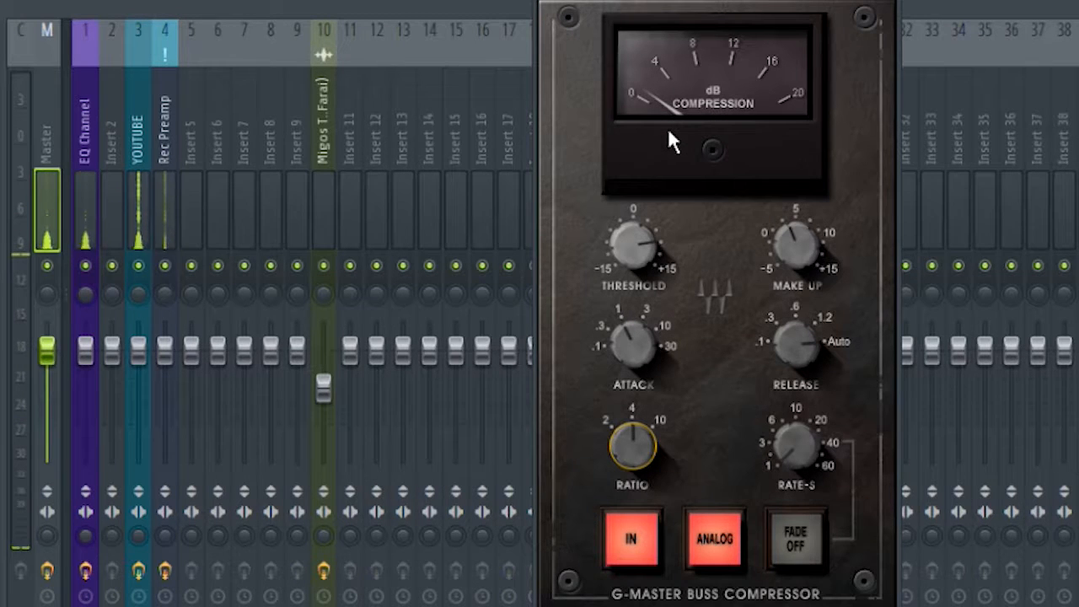
pyautogui.moveTo(640, 456); pyautogui.dragTo(639, 472)
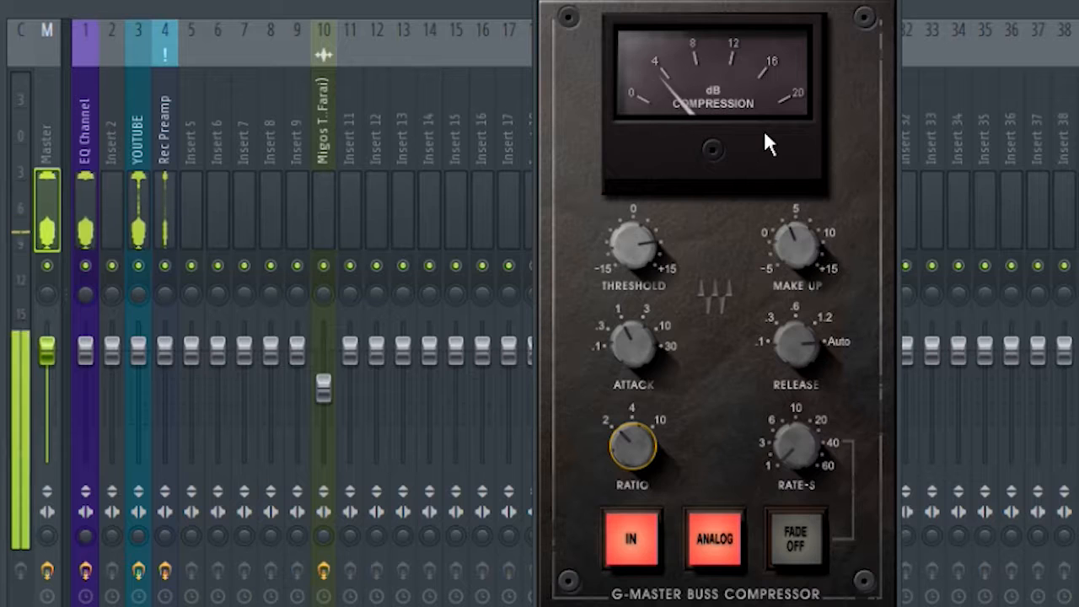
pyautogui.click(631, 441)
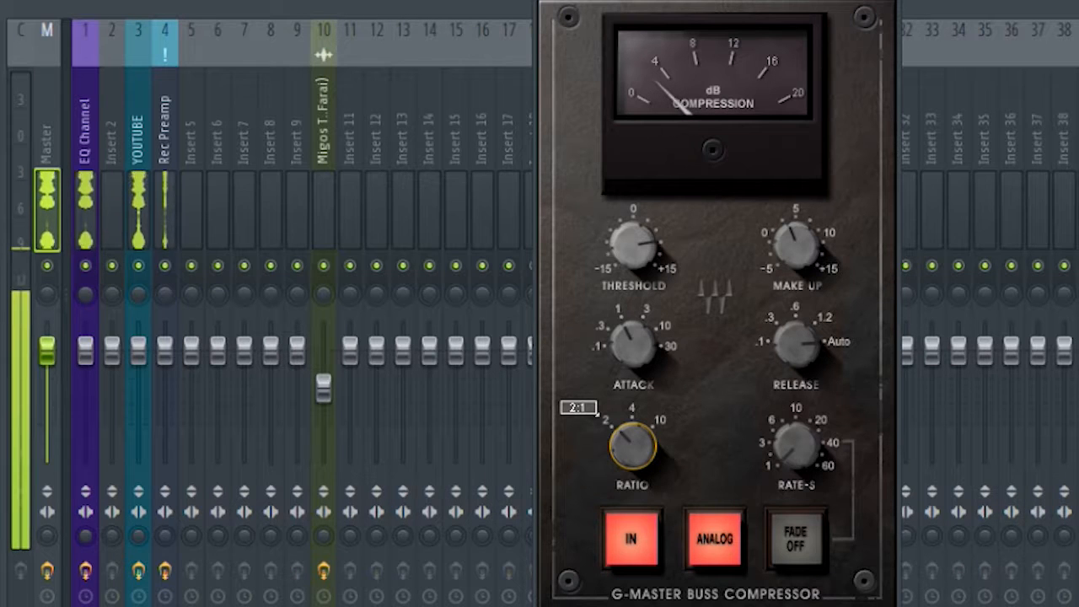
pyautogui.moveTo(631, 441); pyautogui.dragTo(631, 430)
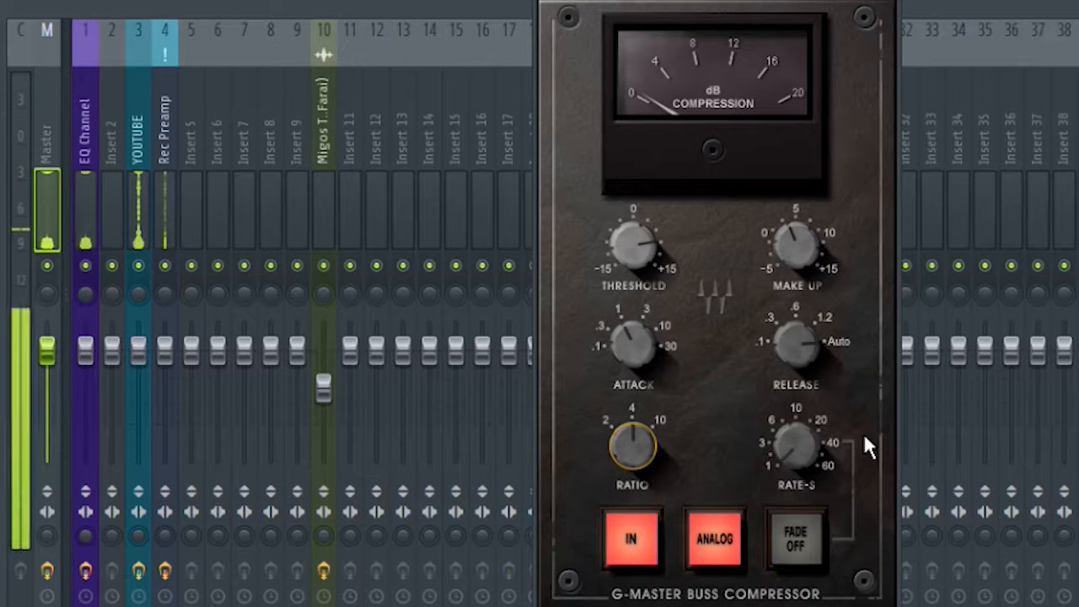
# Close SSLComp Stereo, show the playlist and enlarge the first track's height to display the whole beat's waveform.
pyautogui.moveTo(823, 358)
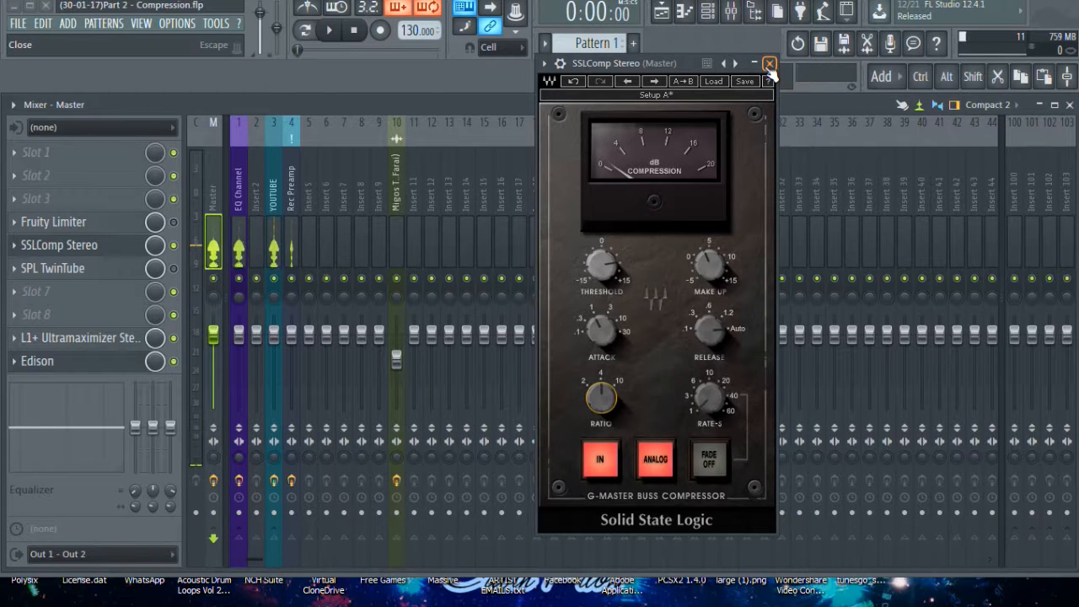
pyautogui.click(770, 64)
pyautogui.click(661, 11)
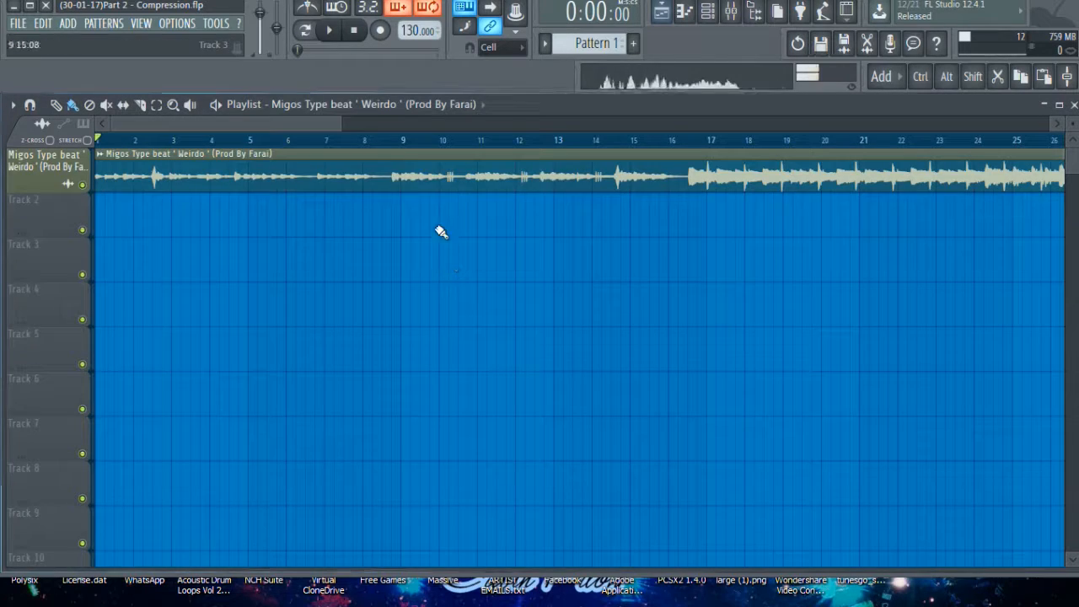
pyautogui.scroll(-6, 390, 140)
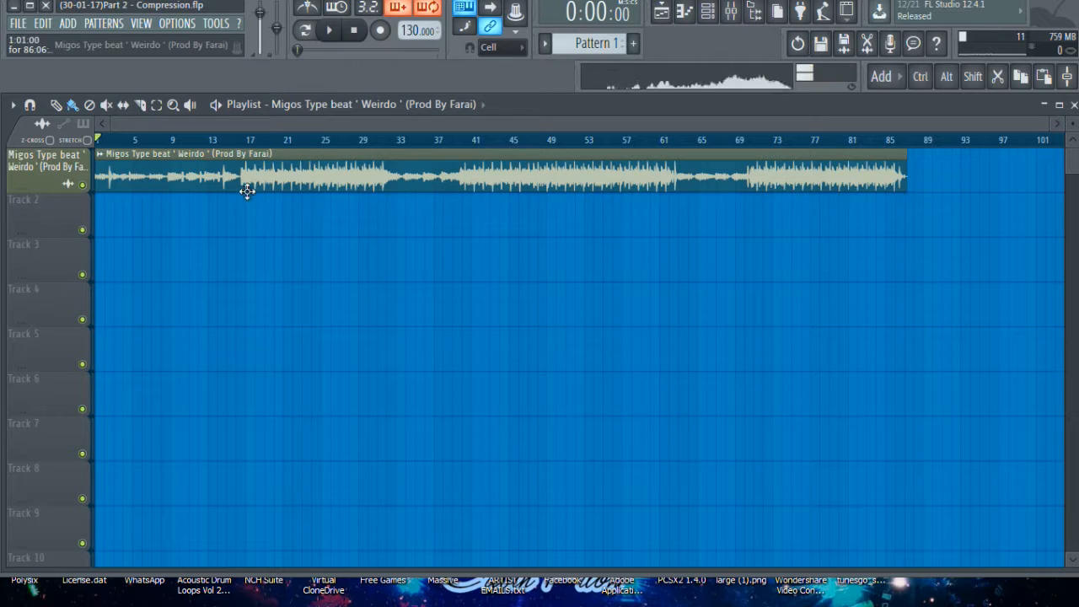
pyautogui.moveTo(51, 185); pyautogui.dragTo(42, 295)
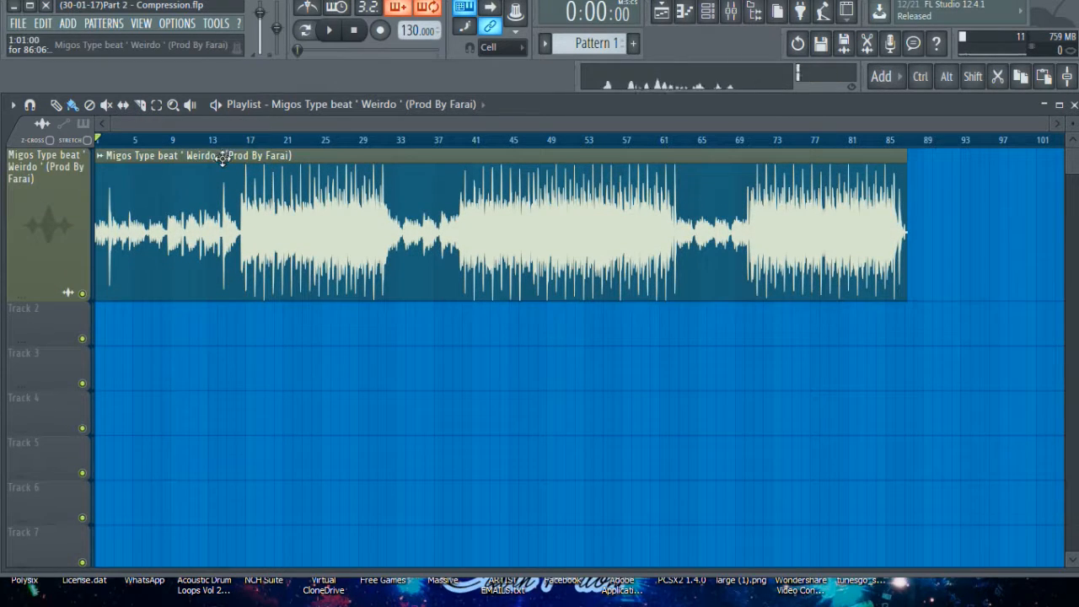
pyautogui.click(388, 140)
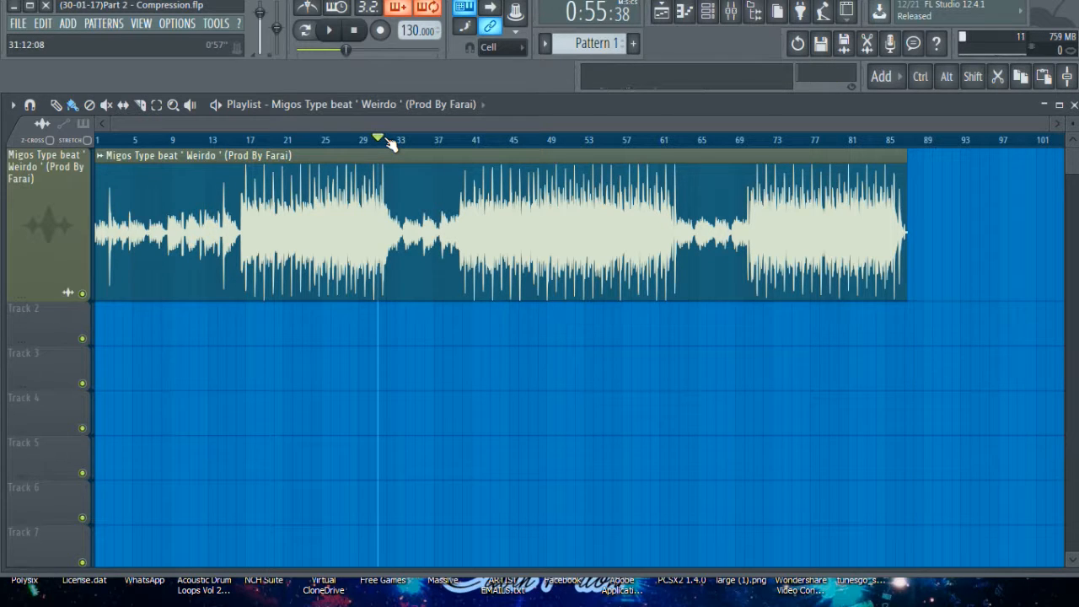
pyautogui.click(475, 139)
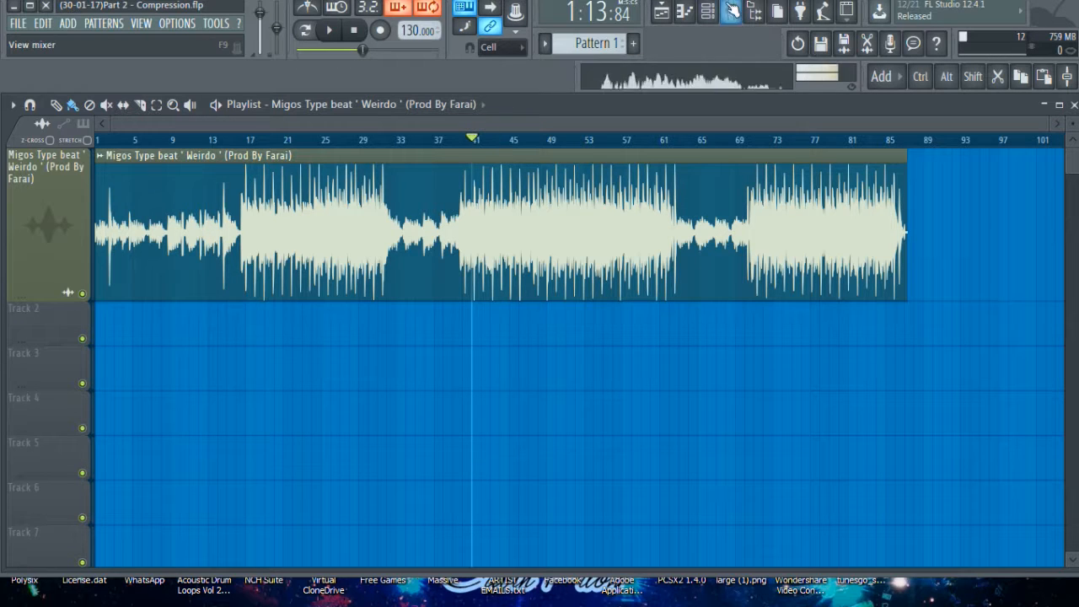
pyautogui.click(731, 12)
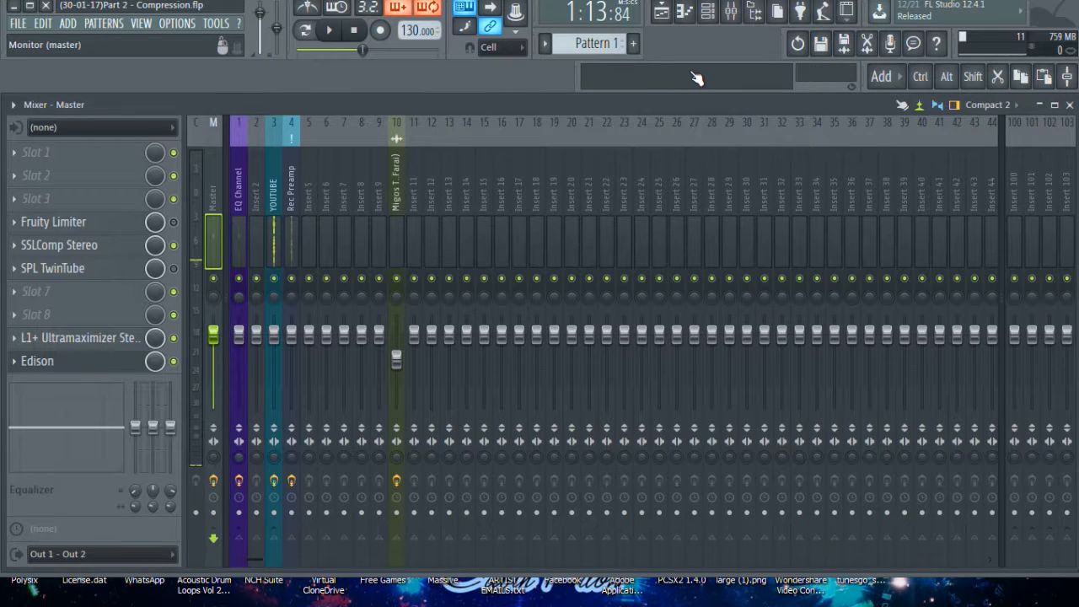
pyautogui.click(662, 12)
# Play the beat from around bar 13, just before its first loud section.
pyautogui.click(251, 140)
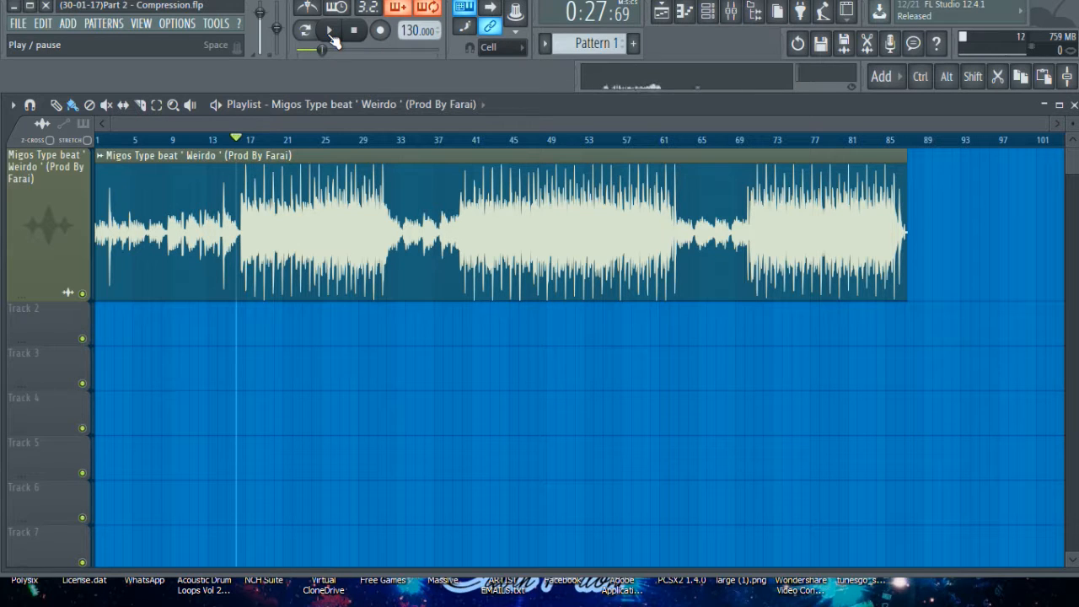
pyautogui.click(218, 140)
pyautogui.press('space')
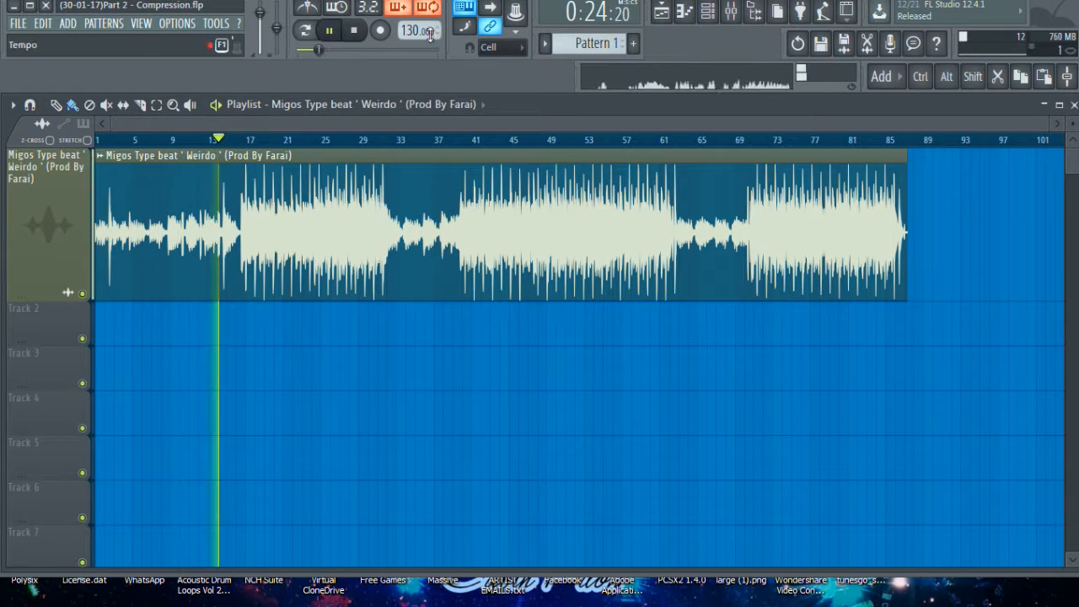
# Open SSLComp Stereo from the Master track and close the mixer so the compressor sits over the playlist.
pyautogui.click(731, 12)
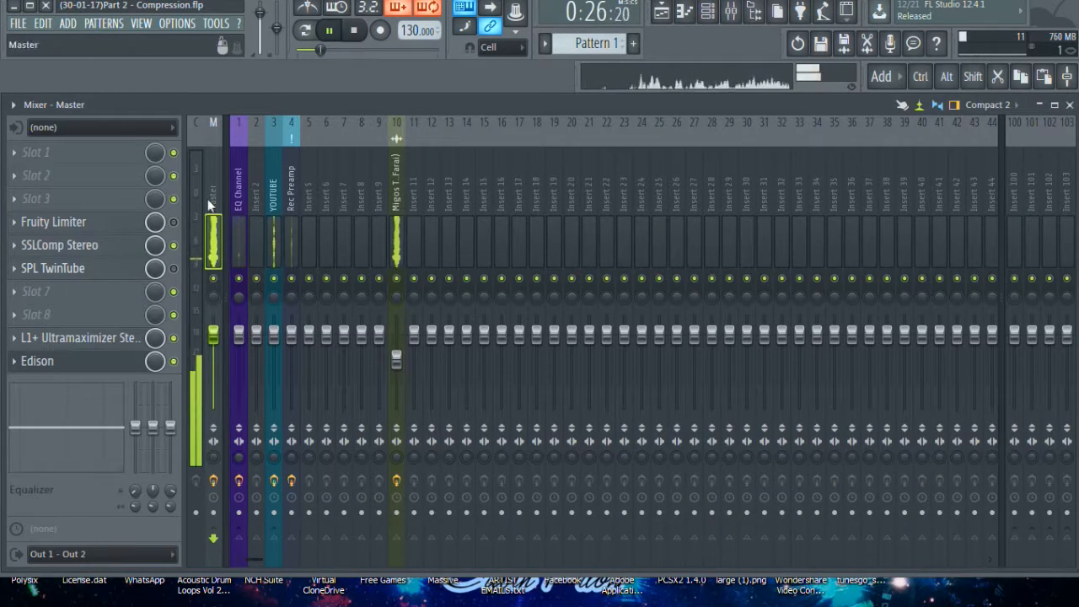
pyautogui.click(36, 246)
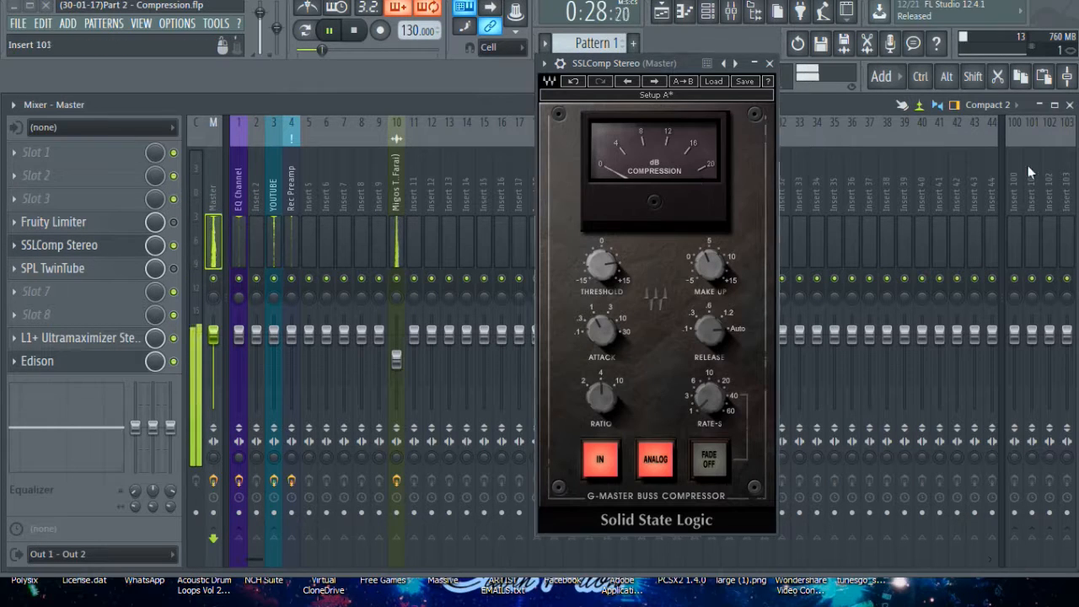
pyautogui.click(1070, 105)
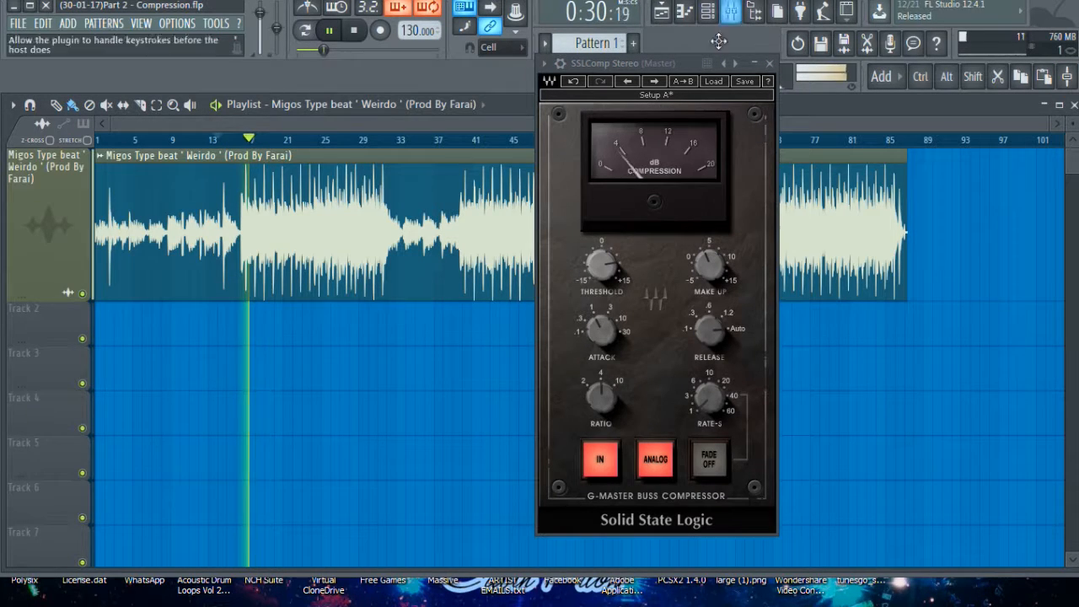
# Demonstrate SSLComp Stereo's threshold by lowering it while the beat's first loud section plays, and stop playback.
pyautogui.click(604, 266)
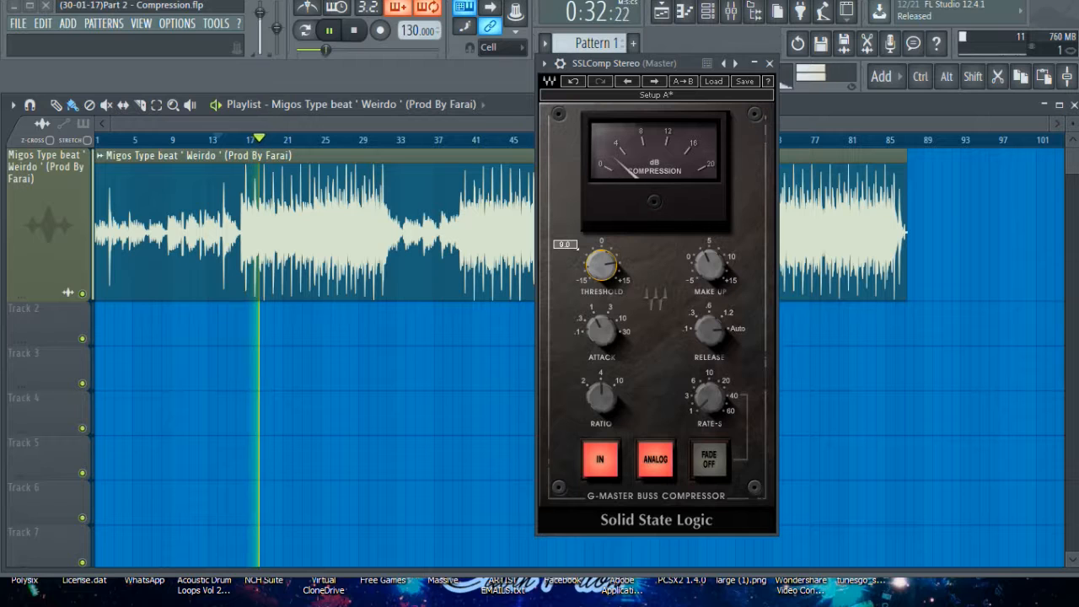
pyautogui.moveTo(604, 266)
pyautogui.mouseDown()
pyautogui.moveTo(604, 287)
pyautogui.moveTo(605, 267)
pyautogui.mouseUp()
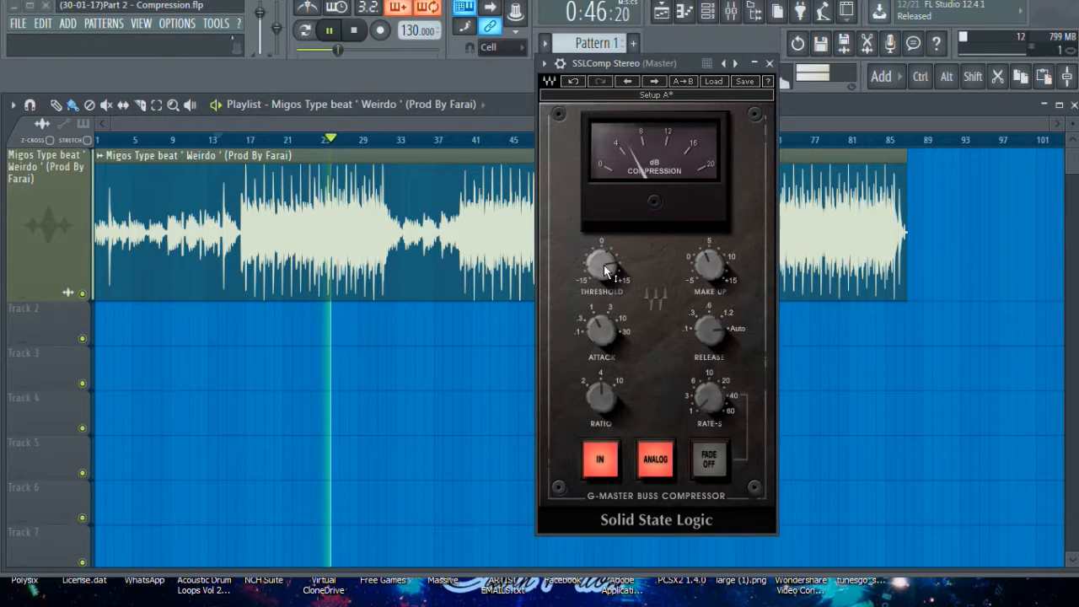
pyautogui.moveTo(603, 268); pyautogui.dragTo(602, 312)
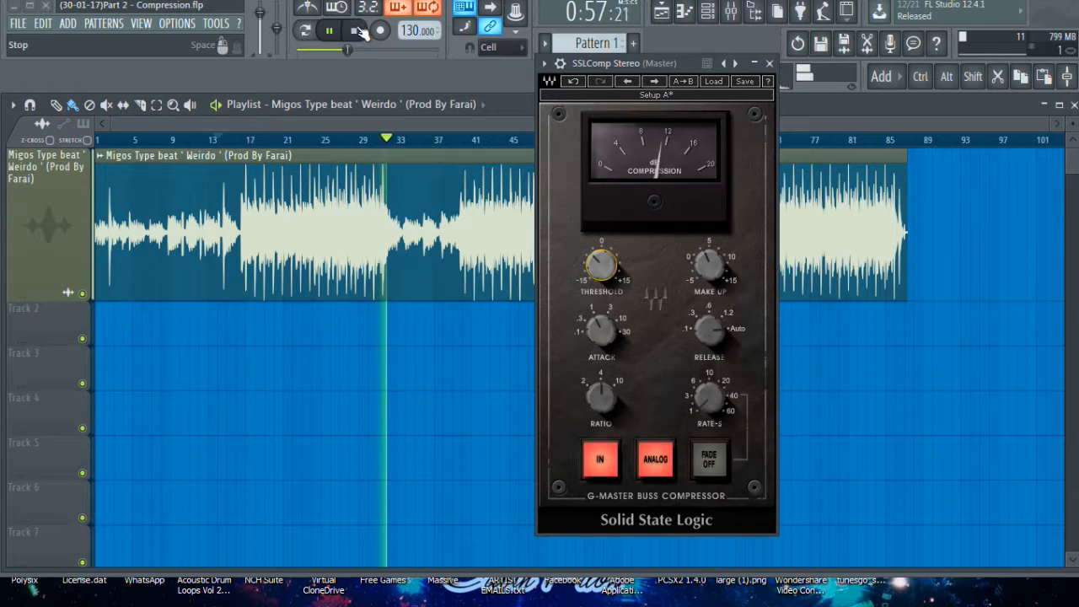
pyautogui.click(355, 30)
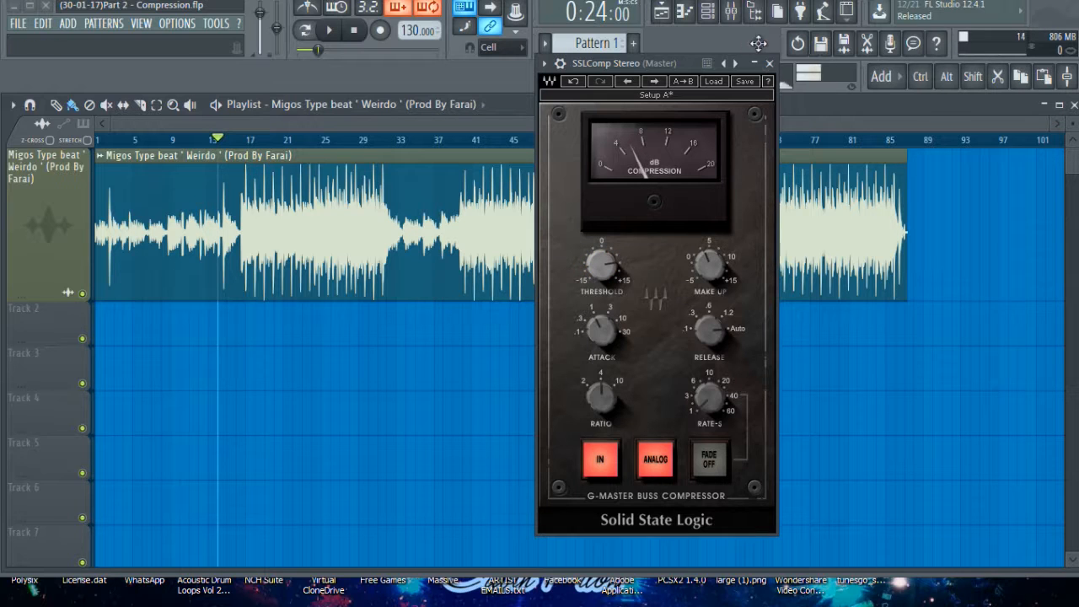
# Move SSLComp Stereo aside, inspect the beat's peaks around bar 17 and set the playback position at bar 16.
pyautogui.moveTo(691, 64); pyautogui.dragTo(876, 101)
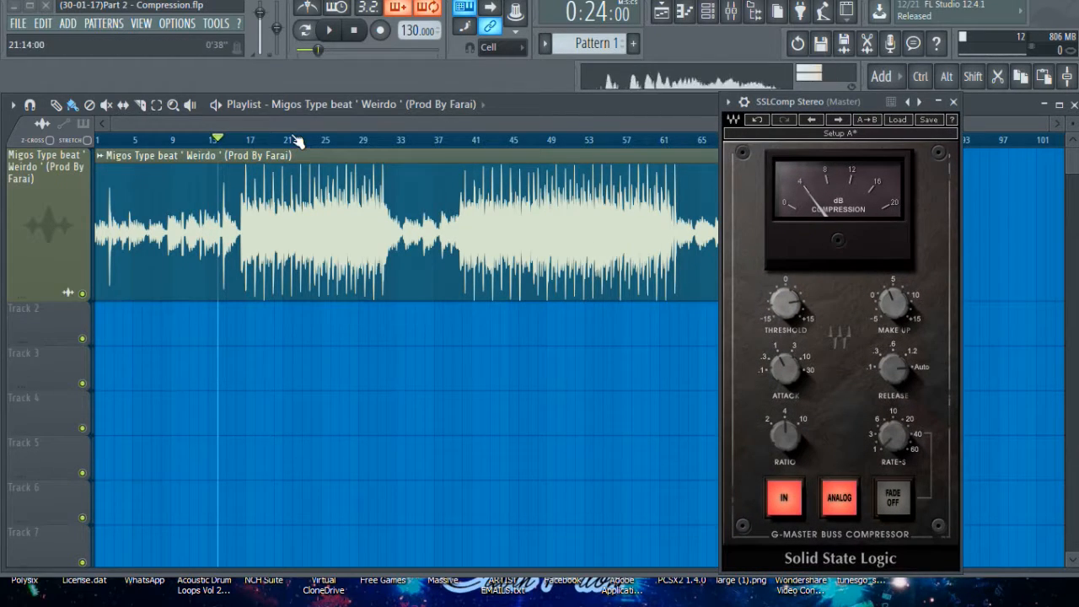
pyautogui.scroll(3, 297, 141)
pyautogui.scroll(2, 300, 139)
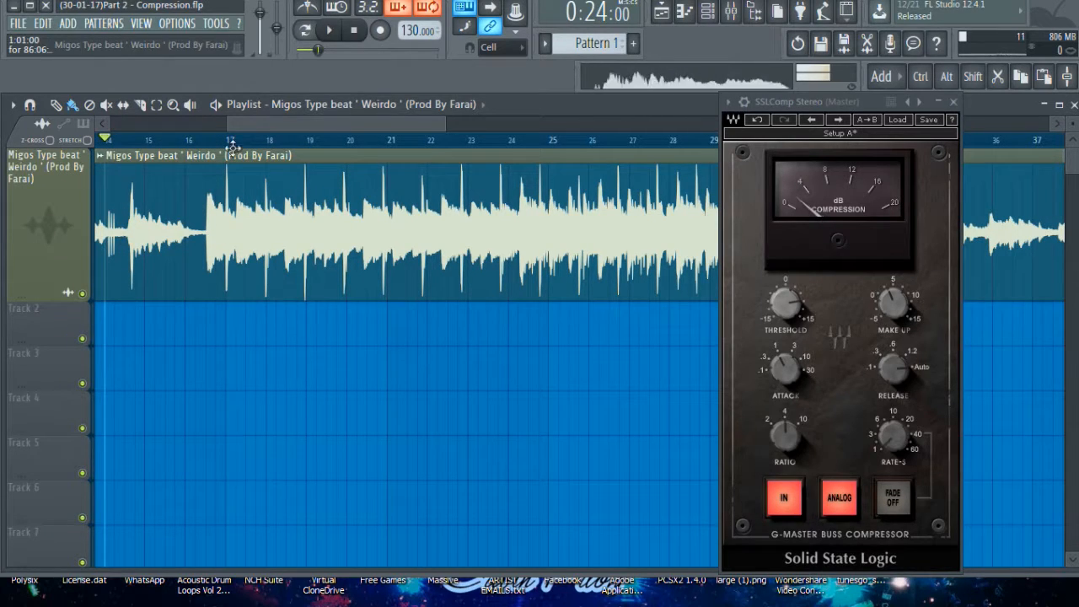
pyautogui.scroll(4, 306, 188)
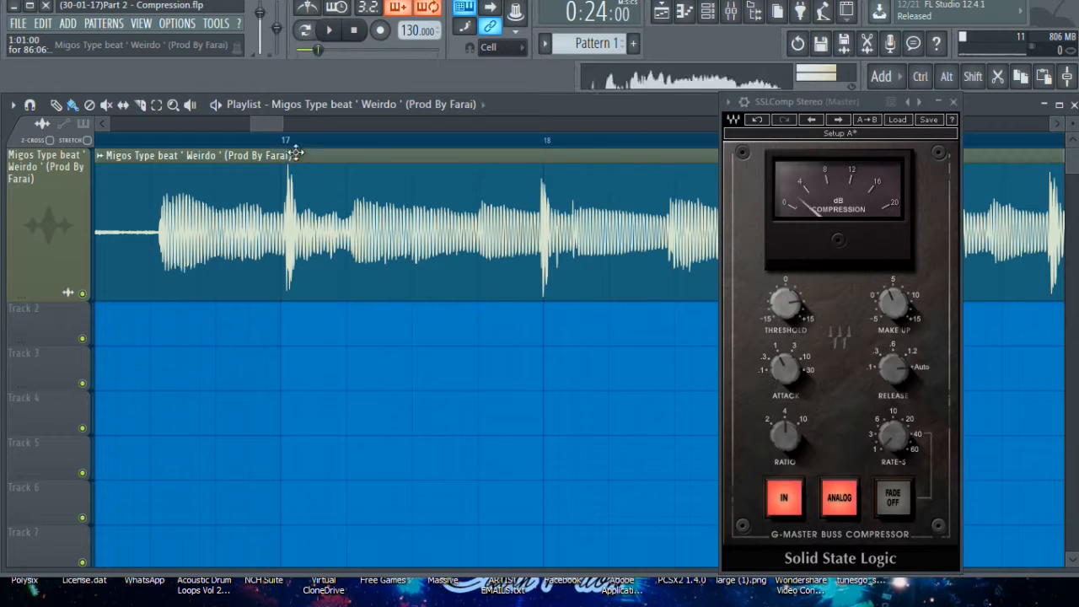
pyautogui.scroll(-1, 305, 154)
pyautogui.scroll(-3, 284, 131)
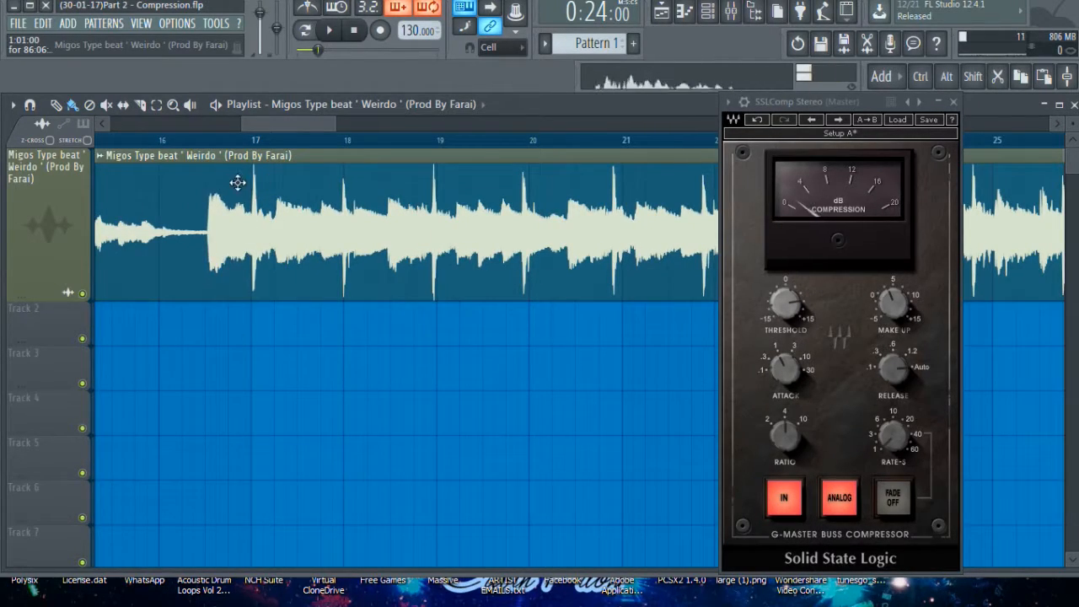
pyautogui.moveTo(282, 123); pyautogui.dragTo(276, 122)
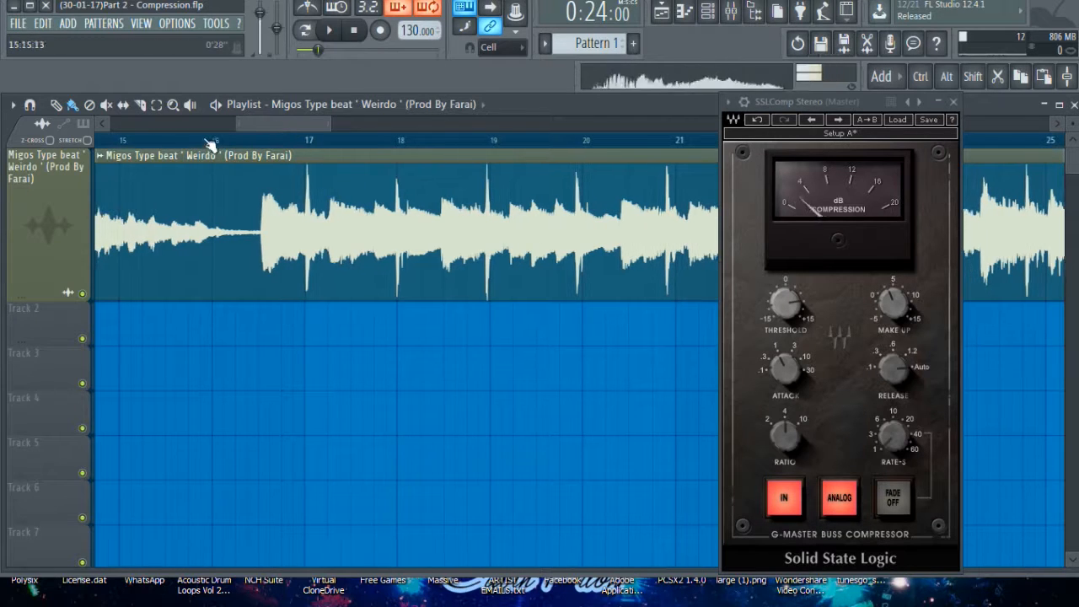
pyautogui.click(212, 140)
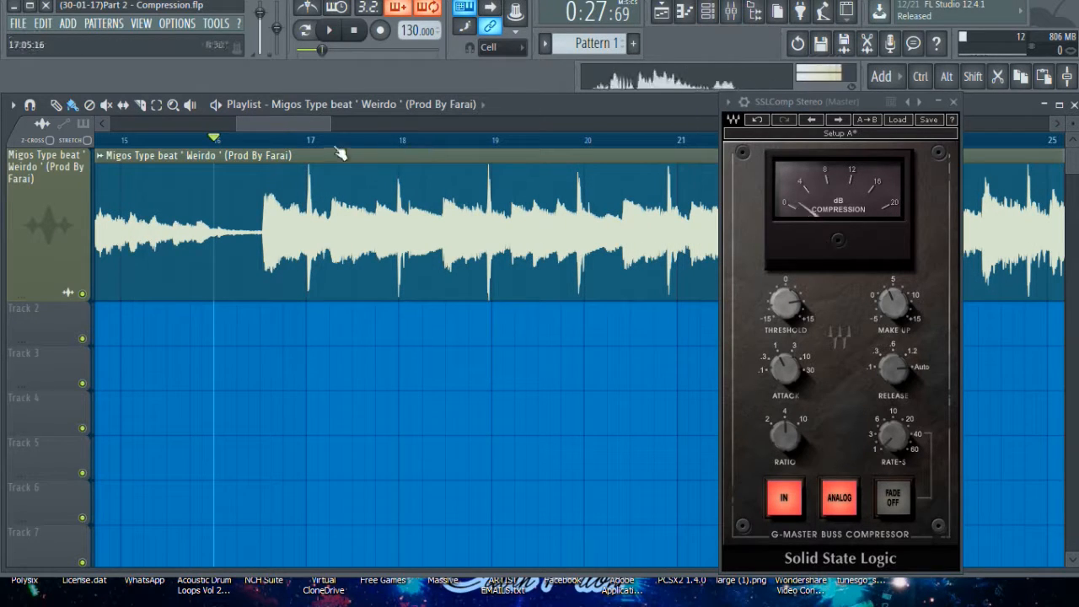
# Set SSLComp Stereo's threshold to -3.0 and arm the Master mixer track for recording.
pyautogui.moveTo(786, 304); pyautogui.dragTo(786, 318)
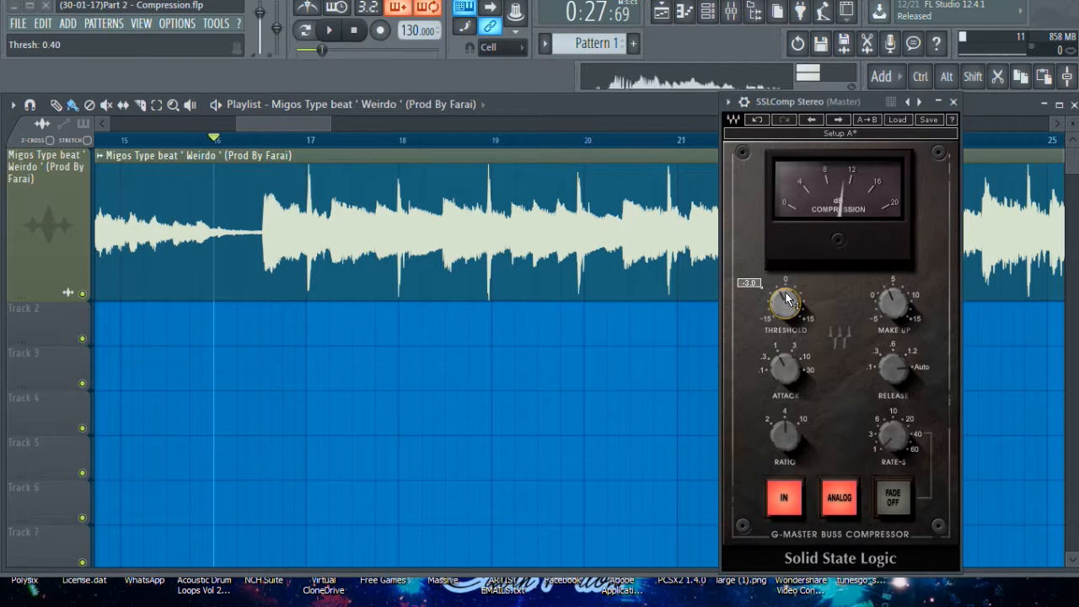
pyautogui.click(731, 11)
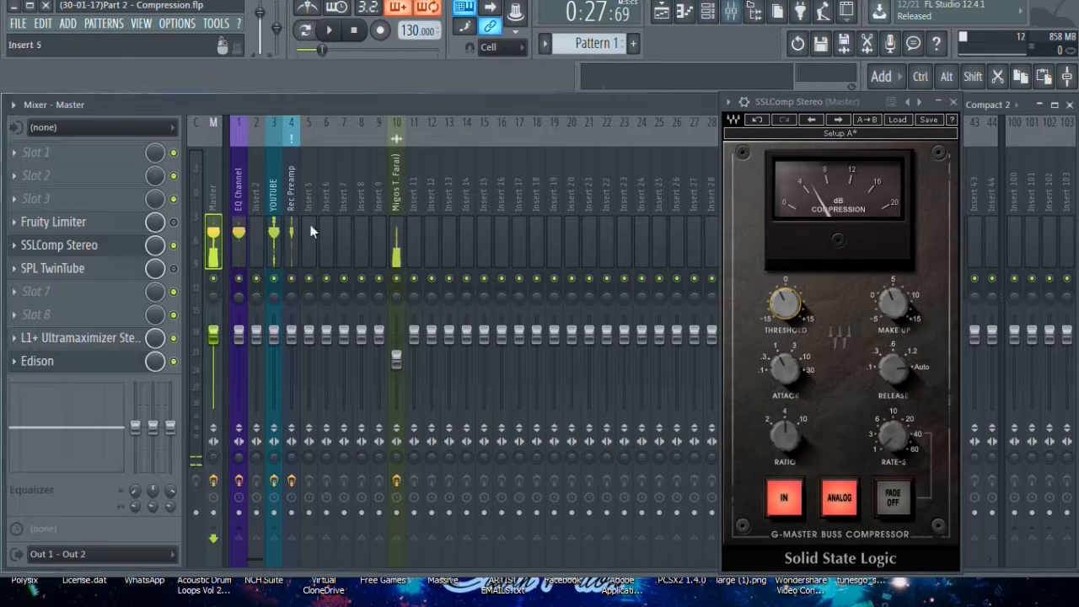
pyautogui.click(213, 513)
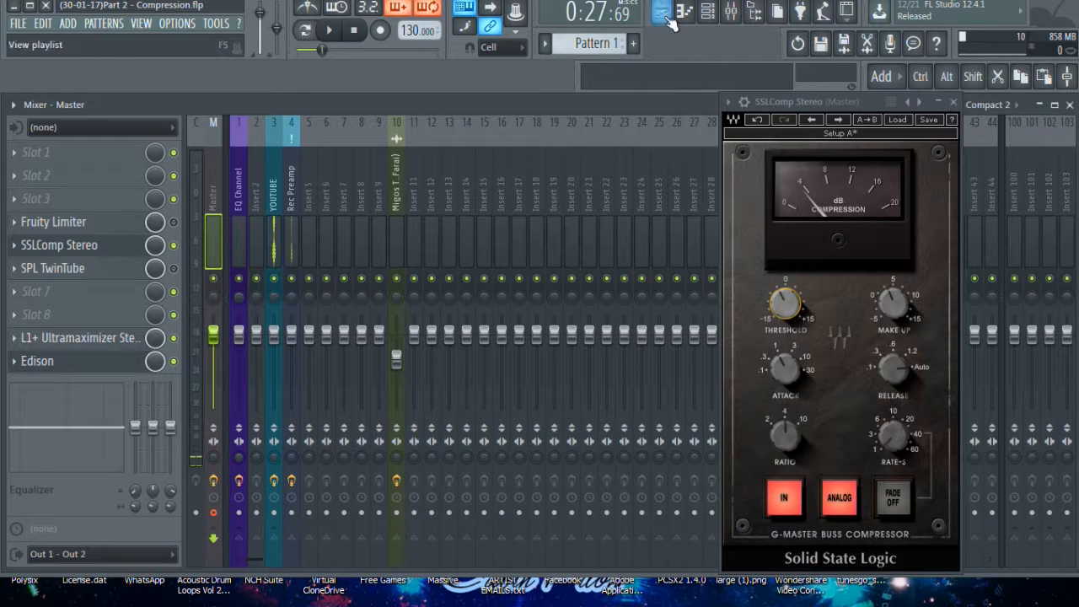
# Record the compressed beat from just after bar 16 to about bar 21 as a new clip in the playlist.
pyautogui.click(353, 32)
pyautogui.click(662, 10)
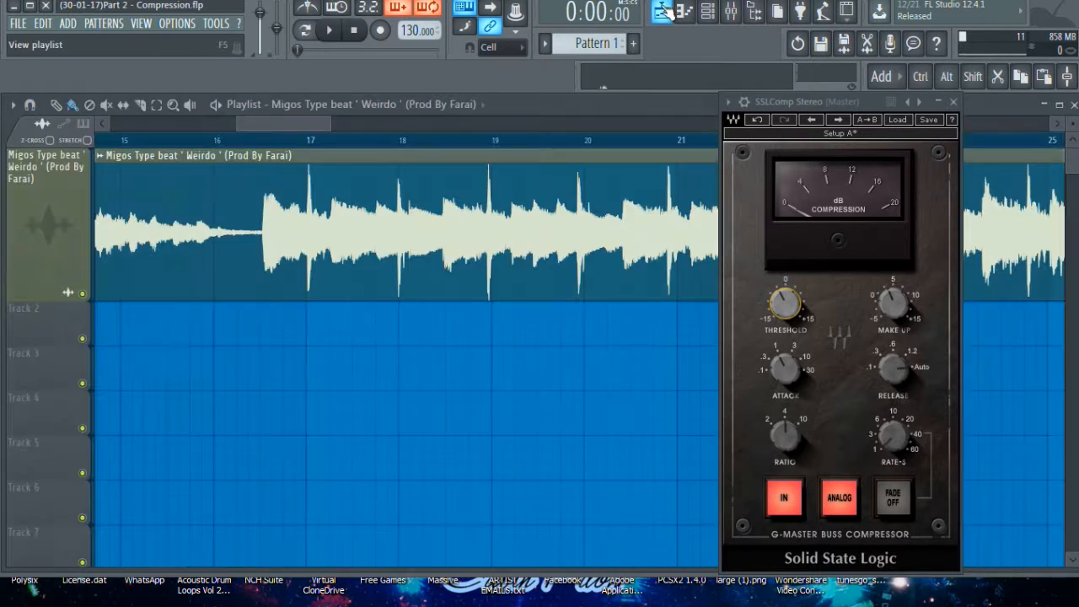
pyautogui.click(216, 137)
pyautogui.click(331, 32)
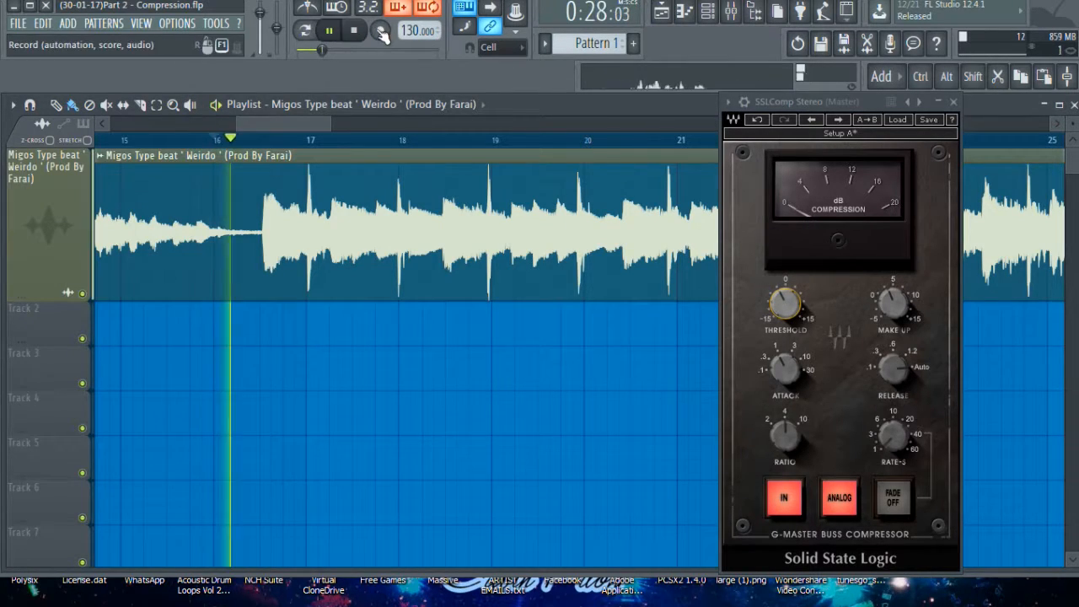
pyautogui.click(380, 30)
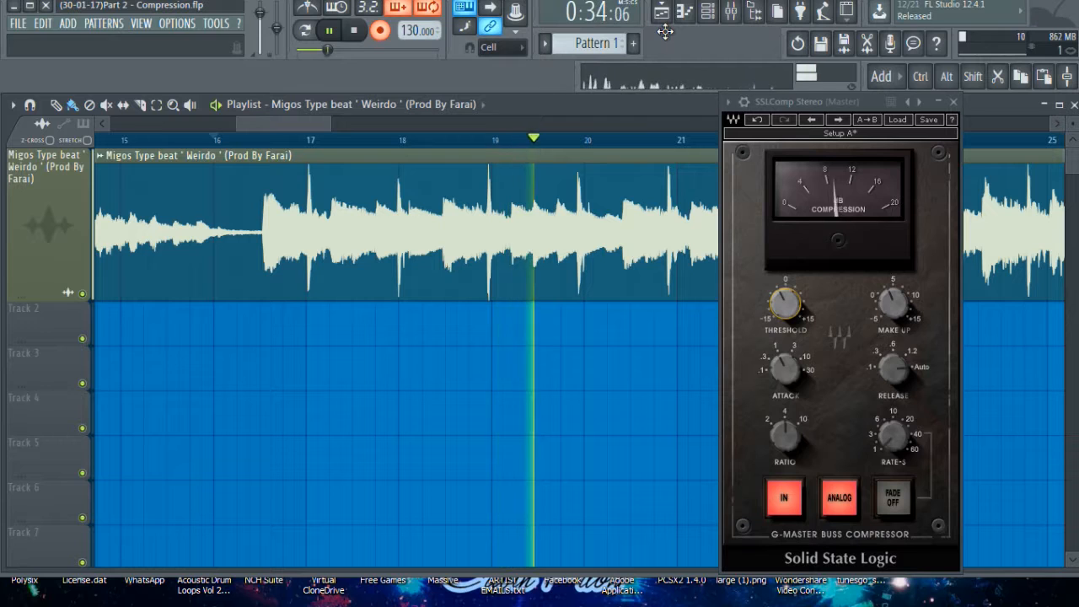
pyautogui.click(381, 32)
pyautogui.click(356, 34)
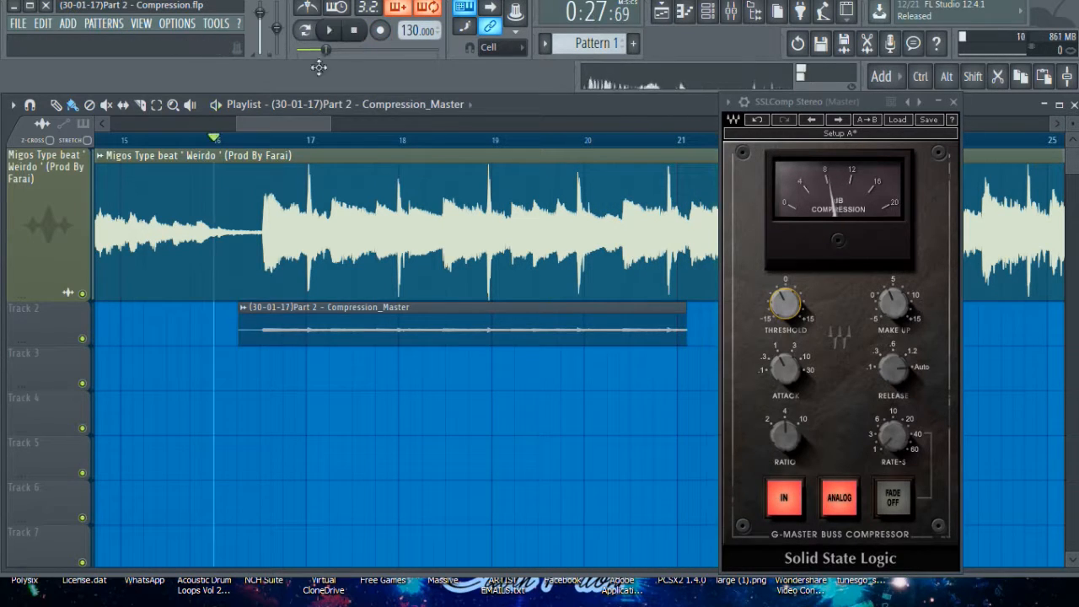
# Enlarge Track 2's height and compare the recorded clip's peak near bar 17 with the original beat's peak.
pyautogui.moveTo(41, 350); pyautogui.dragTo(17, 489)
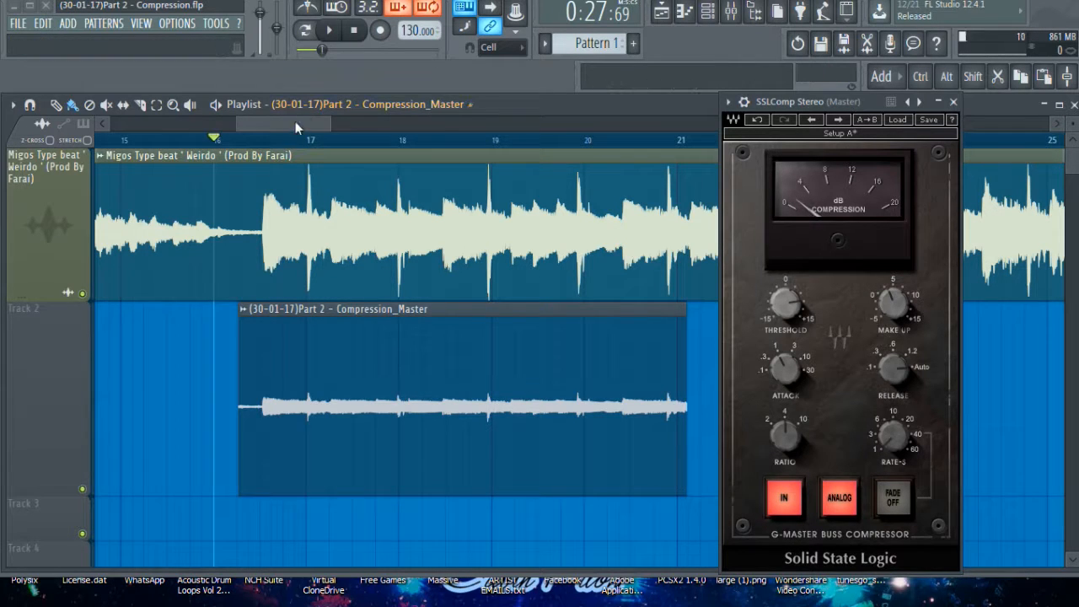
pyautogui.scroll(5, 321, 150)
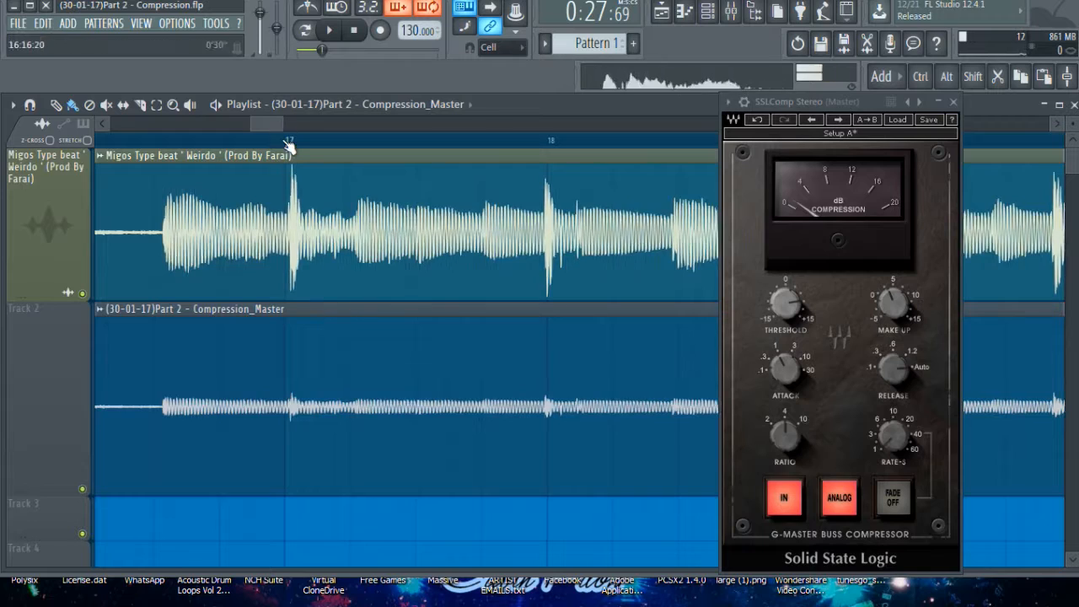
pyautogui.scroll(5, 287, 148)
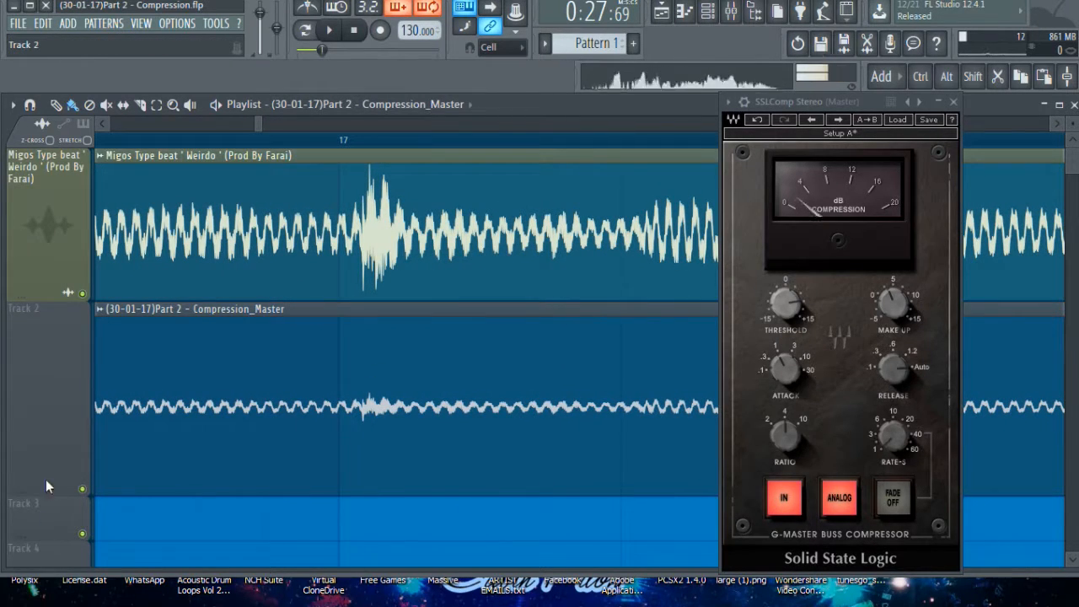
pyautogui.moveTo(39, 497); pyautogui.dragTo(43, 521)
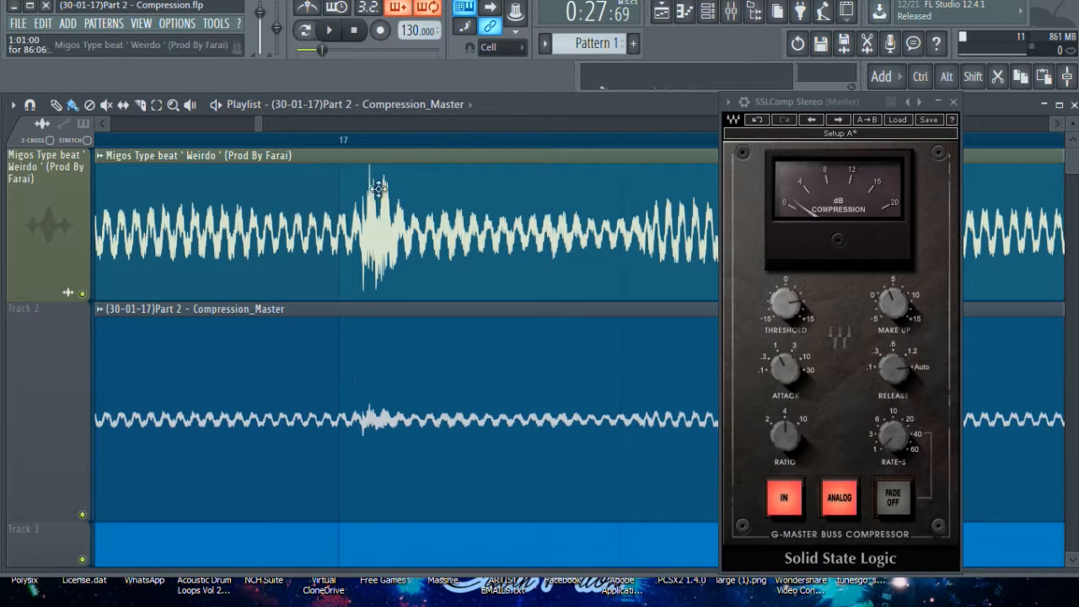
pyautogui.scroll(-3, 378, 140)
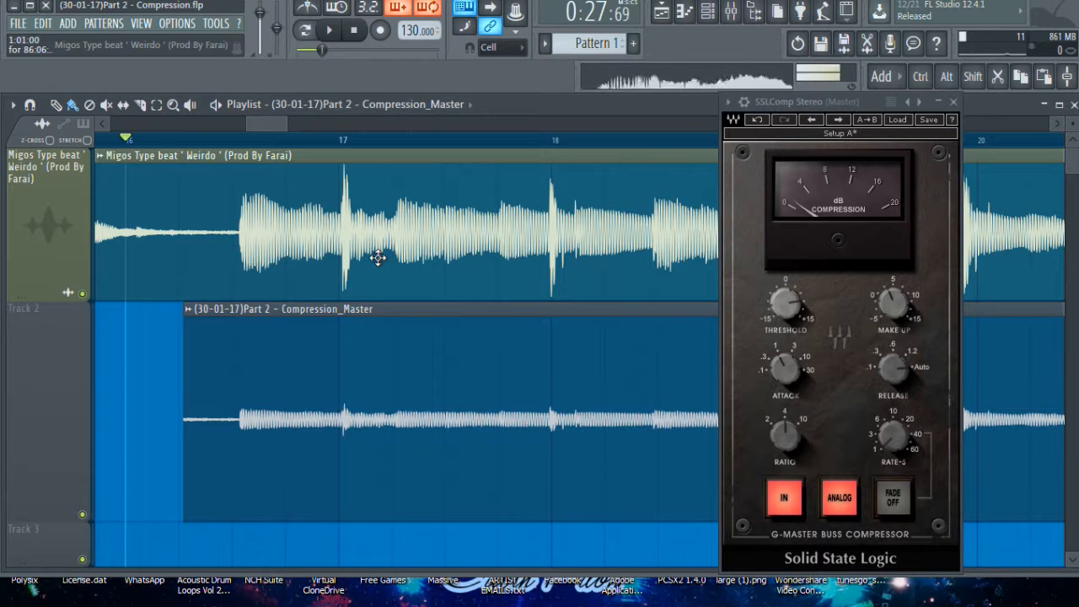
# Mute the original beat's track in the playlist and bypass SSLComp Stereo on the Master.
pyautogui.click(82, 294)
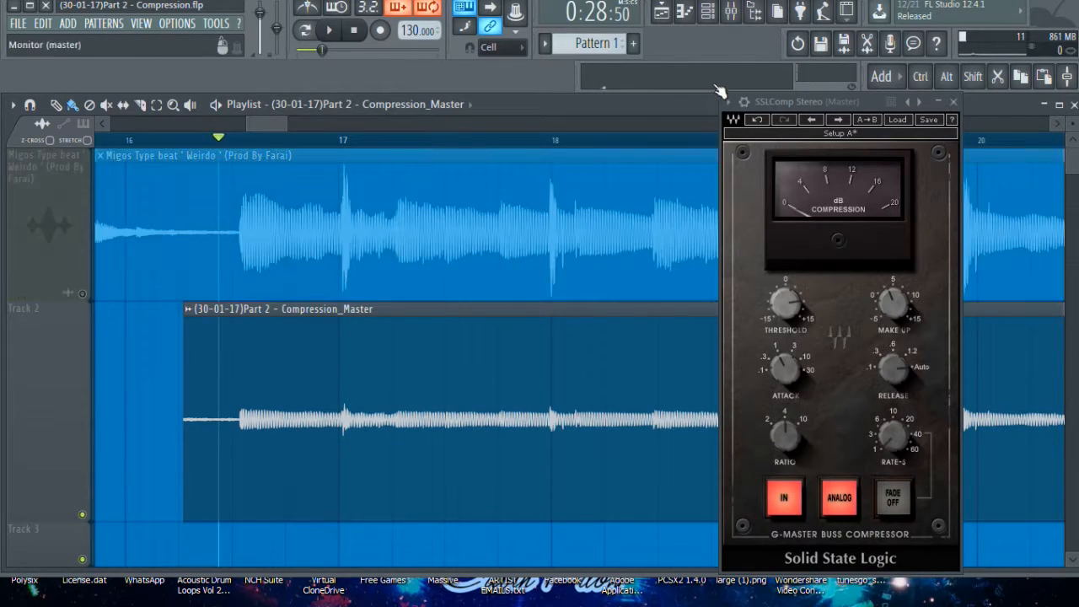
pyautogui.click(733, 23)
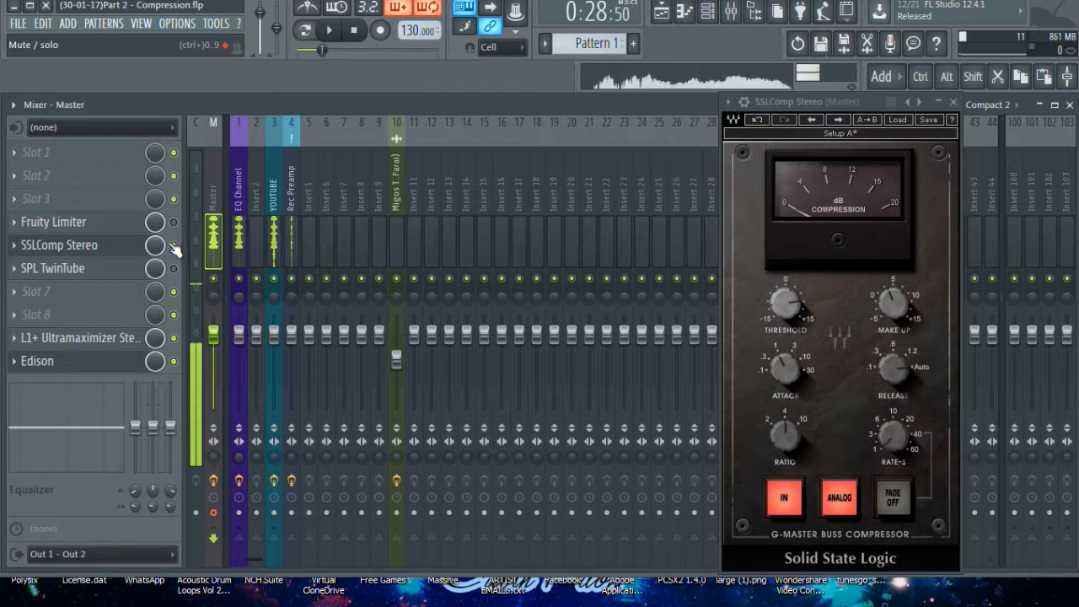
pyautogui.click(173, 245)
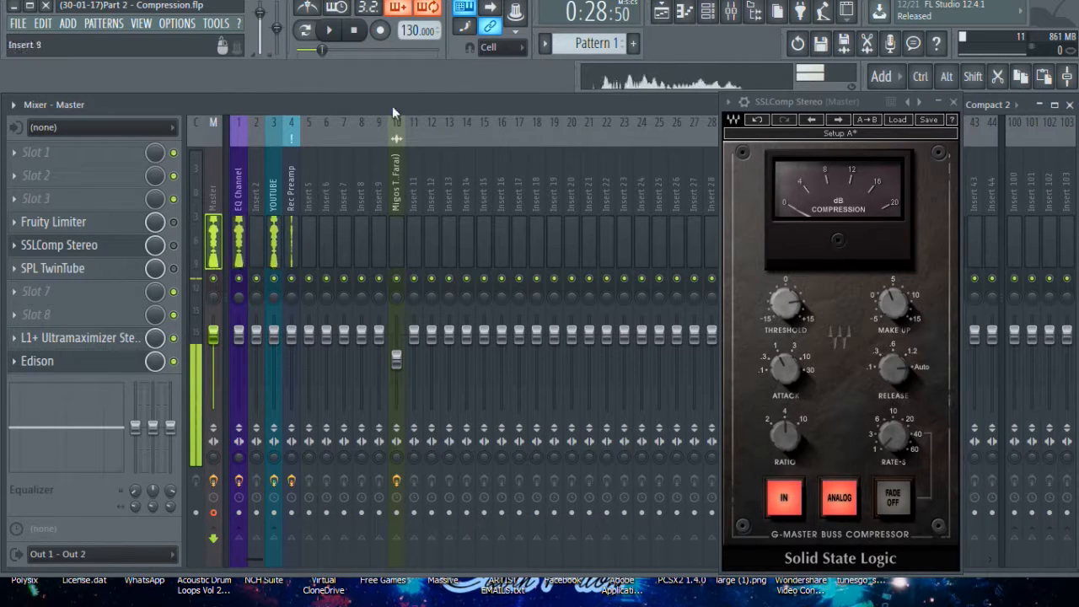
# Play the recorded compressed clip twice and check its level on the Master's mixer meter.
pyautogui.click(661, 12)
pyautogui.click(332, 34)
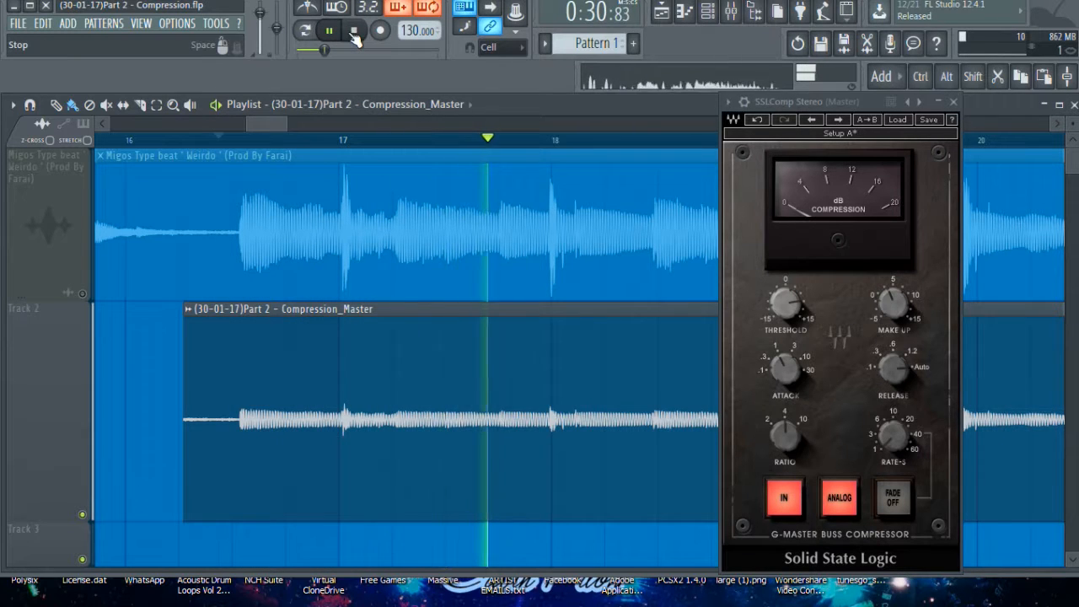
pyautogui.click(355, 33)
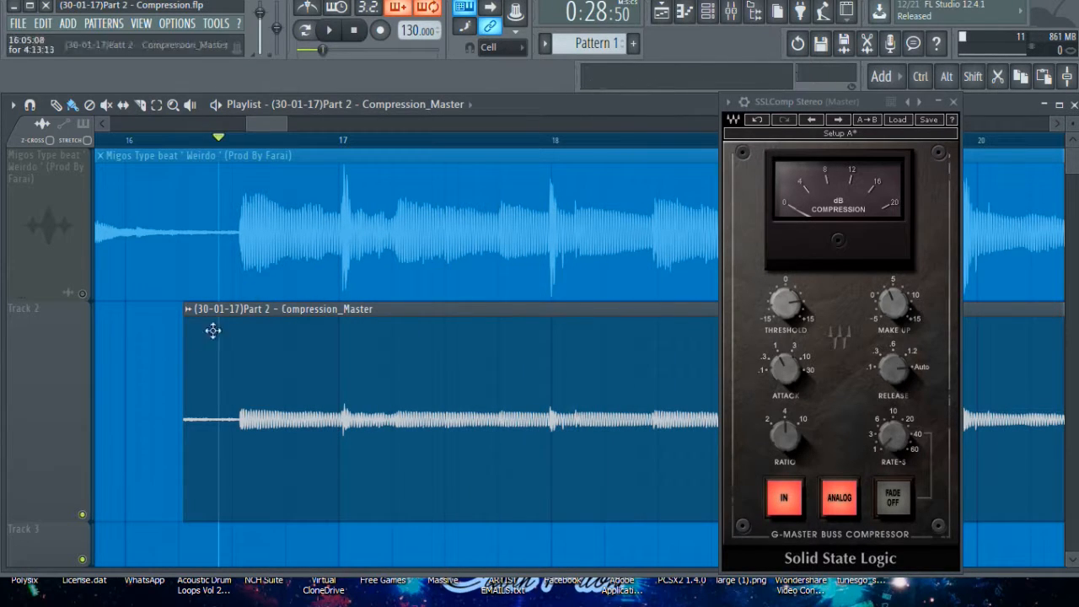
pyautogui.click(329, 32)
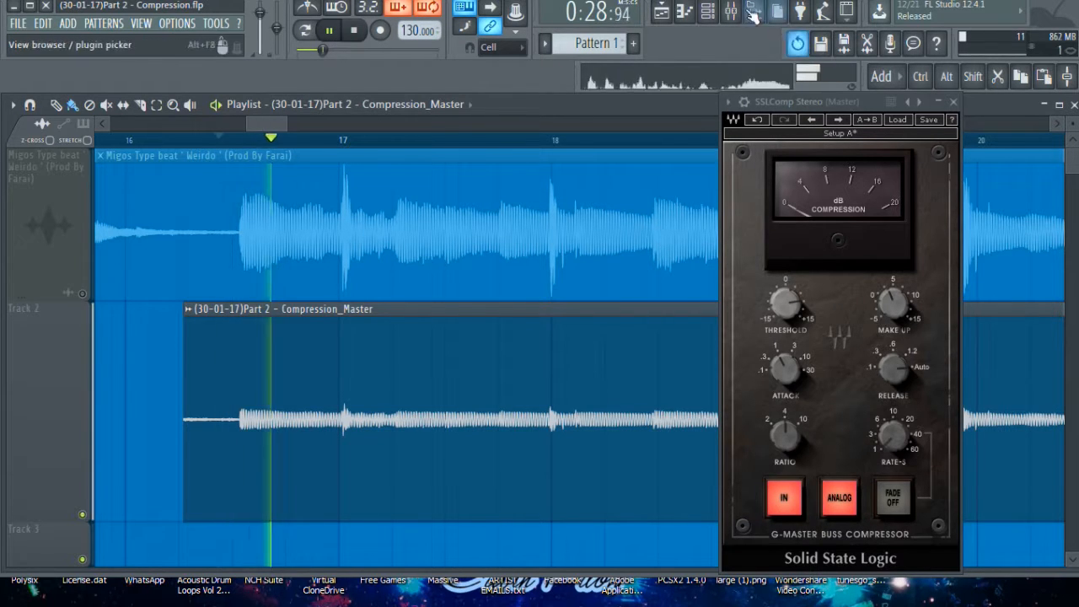
pyautogui.press('F9')
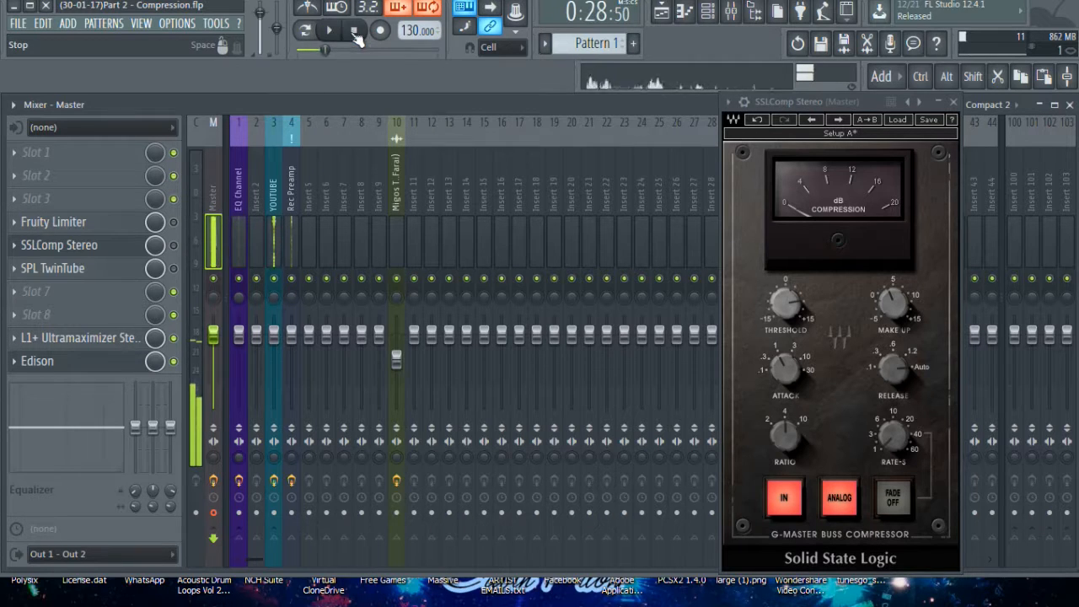
# Mute the recorded clip's track, unmute and play the original beat, and lower the beat's fader on mixer track 10.
pyautogui.press('F5')
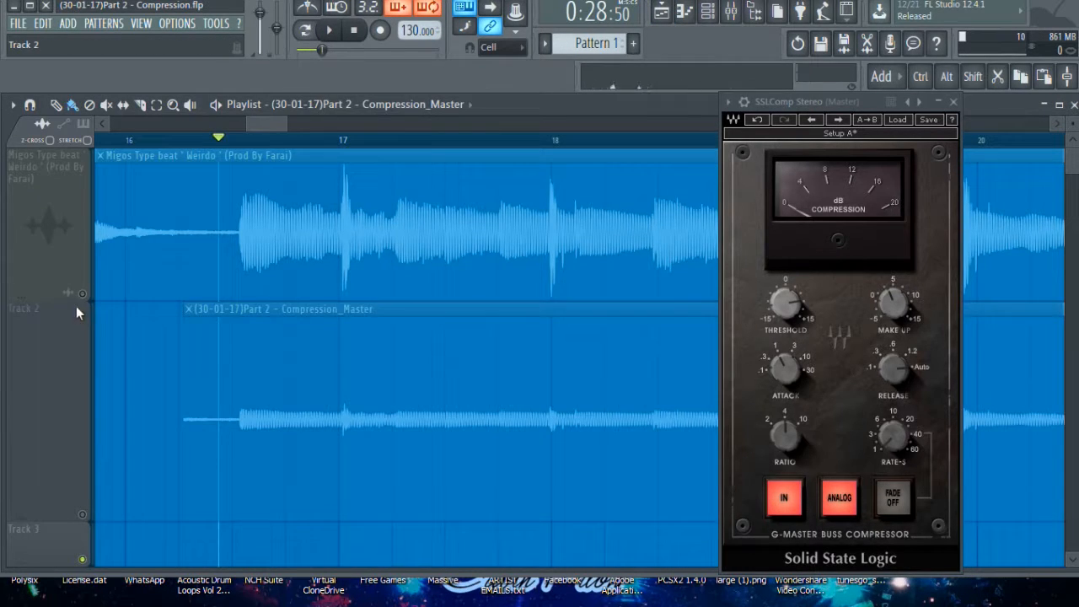
pyautogui.click(81, 294)
pyautogui.press('space')
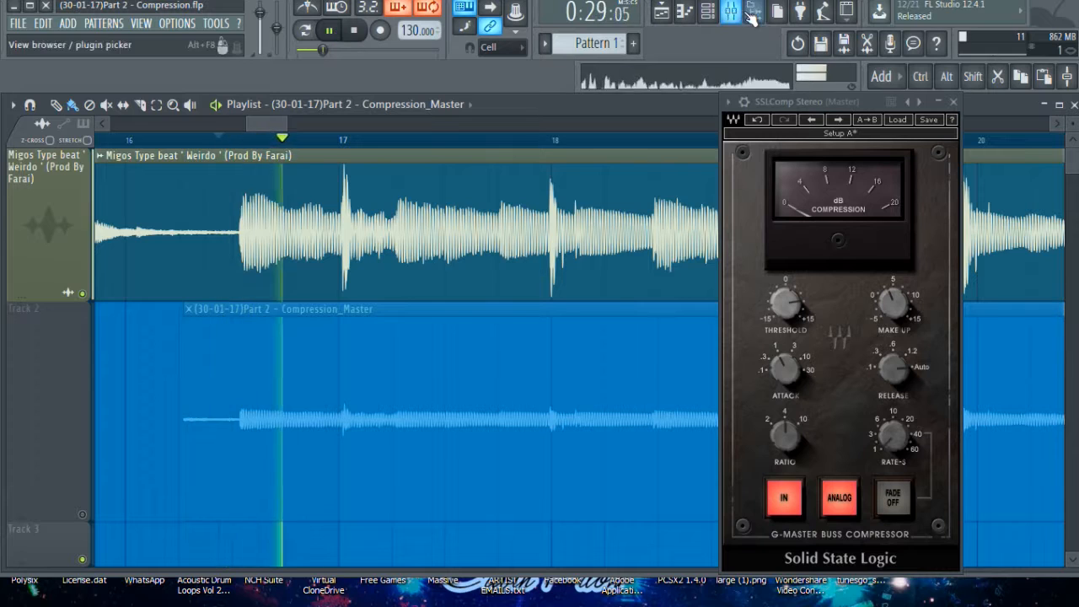
pyautogui.press('F9')
pyautogui.moveTo(397, 360); pyautogui.dragTo(397, 385)
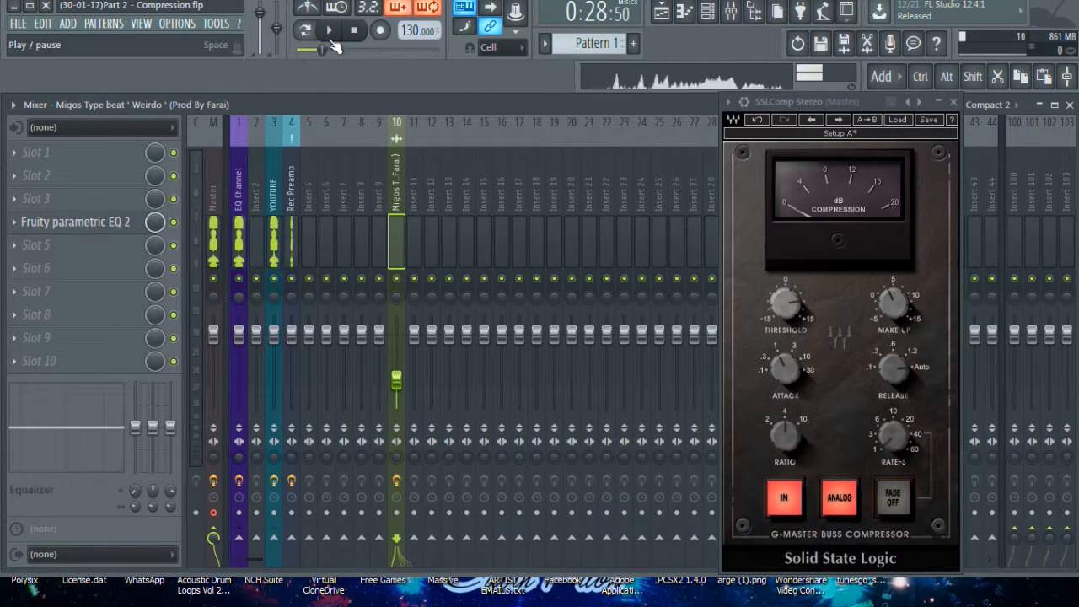
# Mute the original beat, unmute Track 2 and play the recorded compressed clip with the mixer levels shown.
pyautogui.click(654, 12)
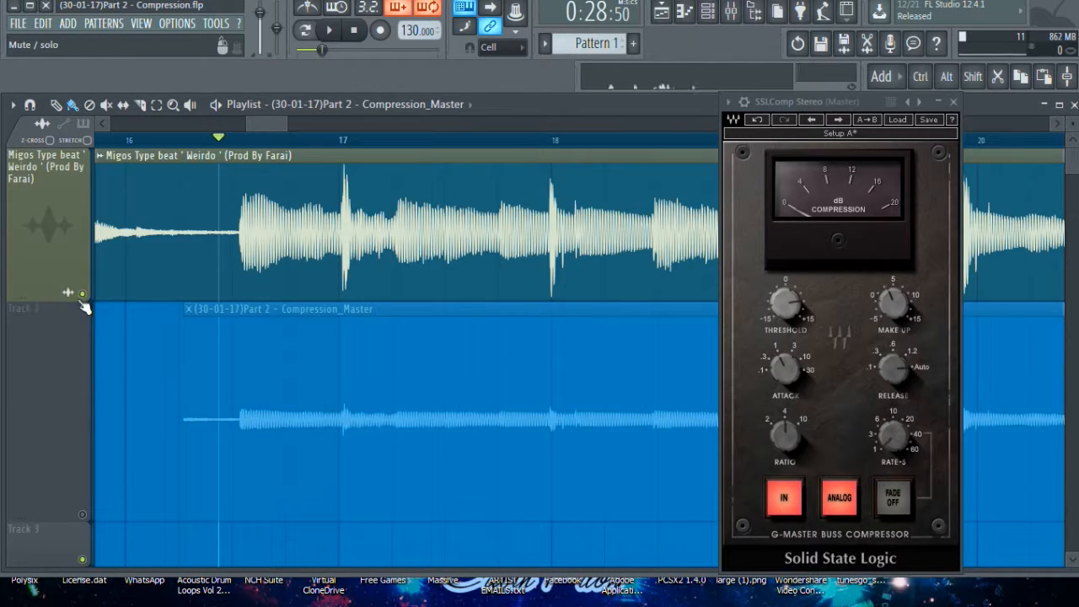
pyautogui.click(82, 295)
pyautogui.click(82, 515)
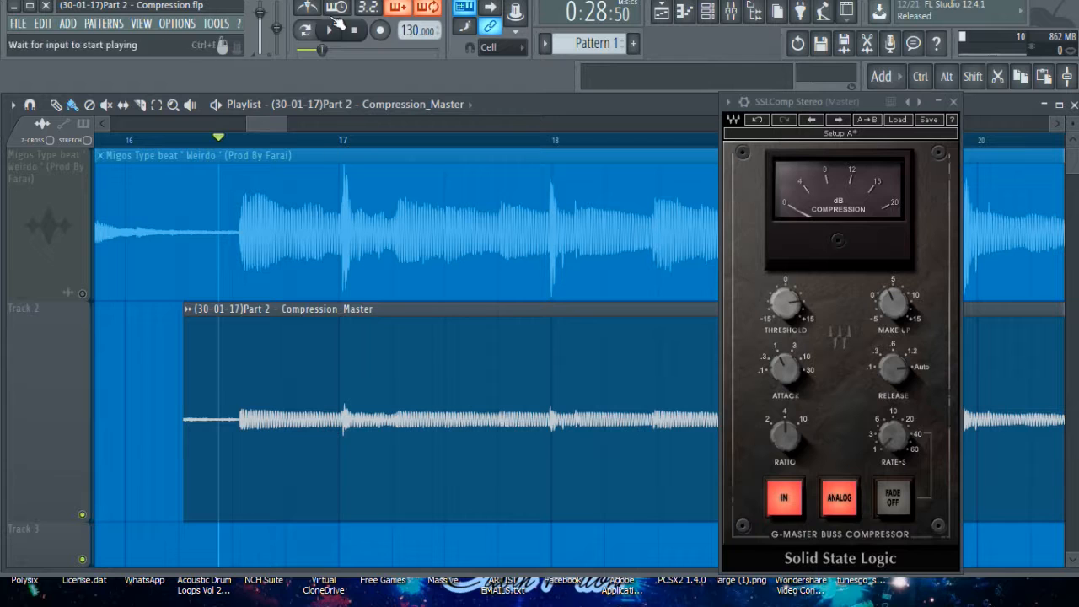
pyautogui.press('F9')
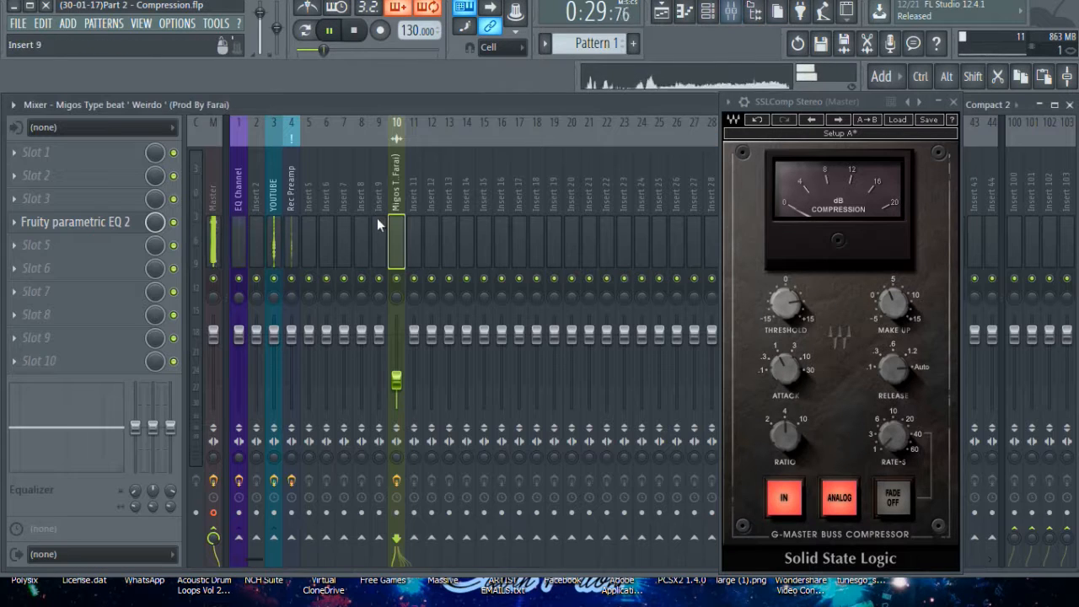
# Delete the recorded compressed clip from Track 2 in the playlist and unmute the original beat's track.
pyautogui.click(205, 213)
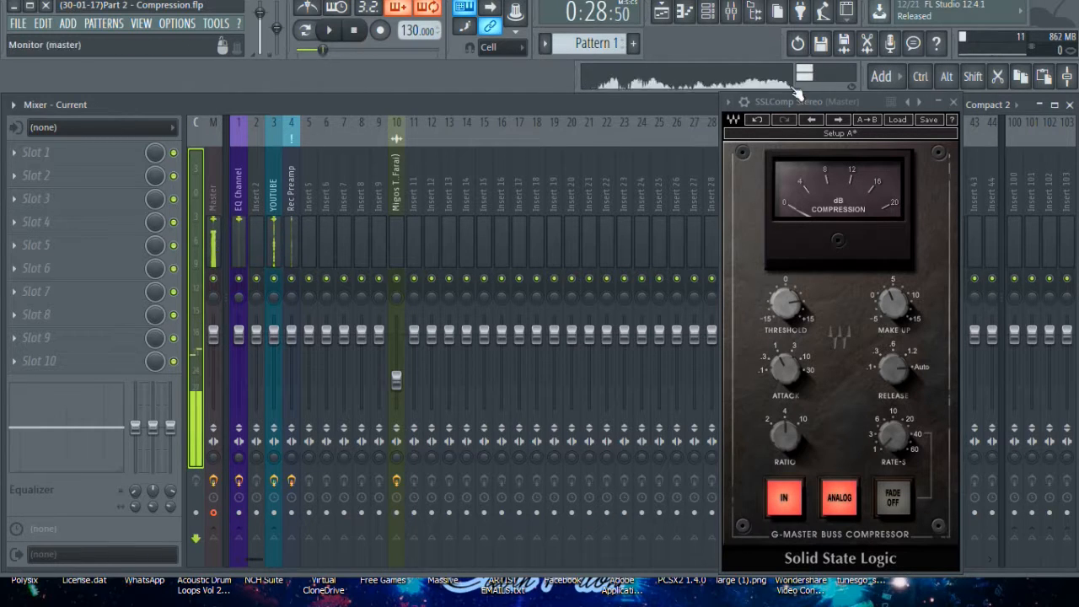
pyautogui.press('F5')
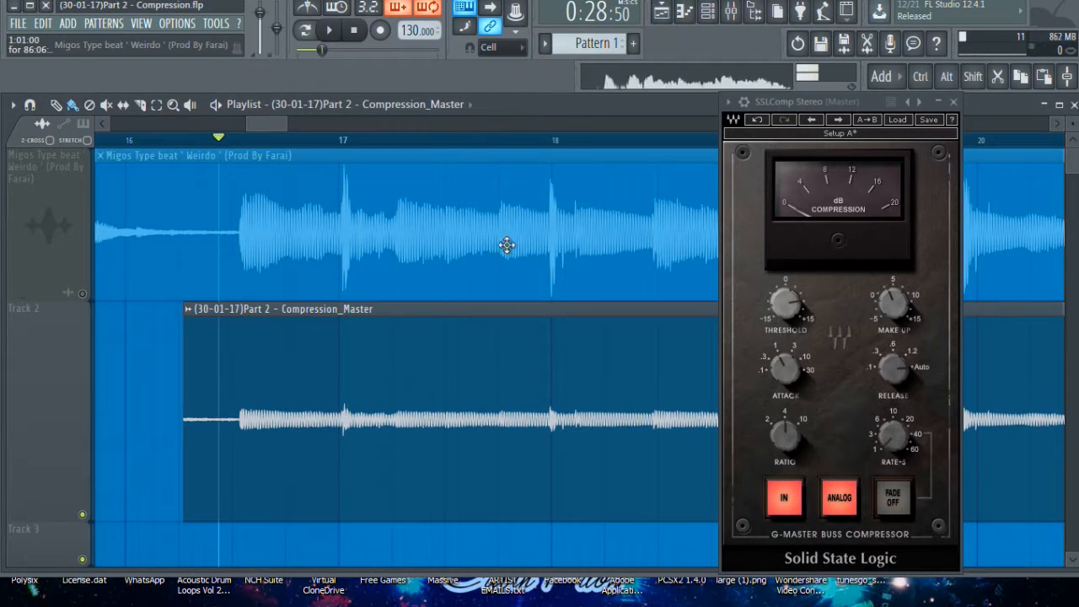
pyautogui.rightClick(401, 346)
pyautogui.scroll(-8, 354, 152)
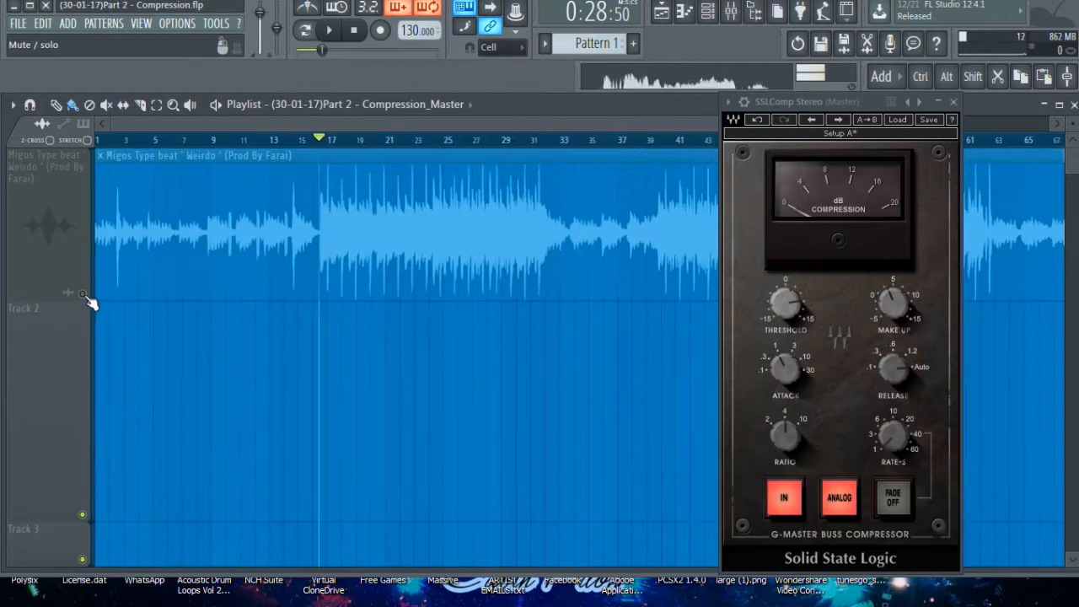
pyautogui.click(83, 294)
# Open FabFilter Pro-MB on the EQ Channel mixer track and move its window clear of the plugin slots.
pyautogui.click(733, 13)
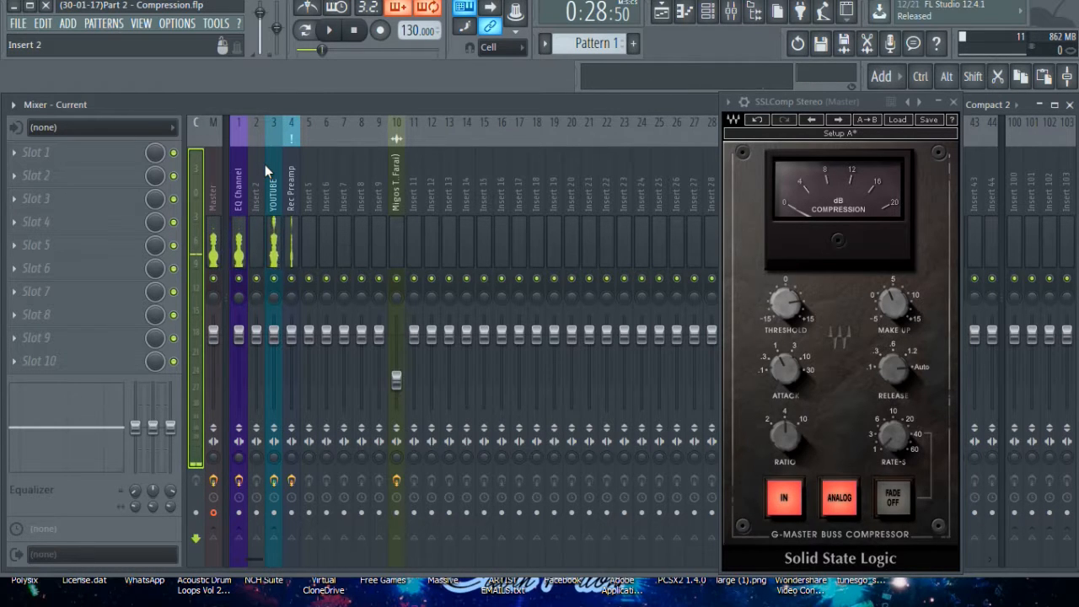
pyautogui.click(212, 177)
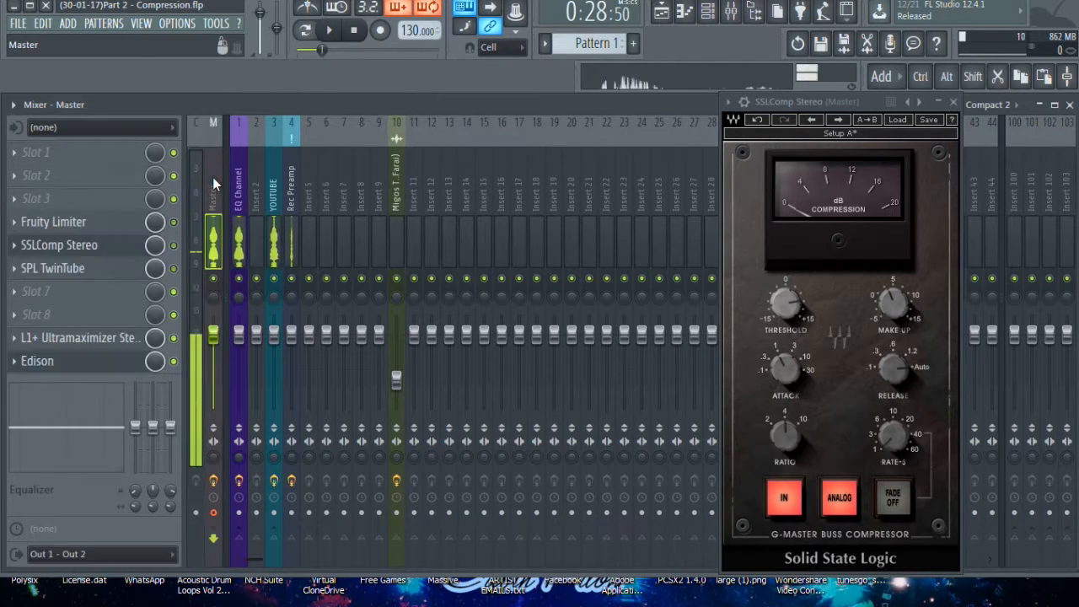
pyautogui.click(660, 16)
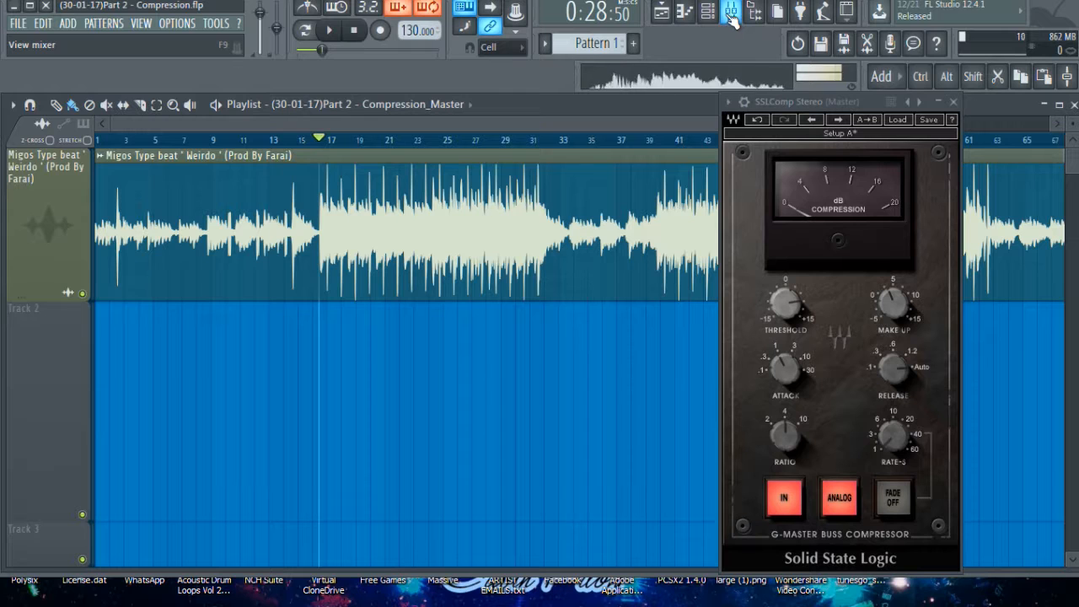
pyautogui.click(732, 18)
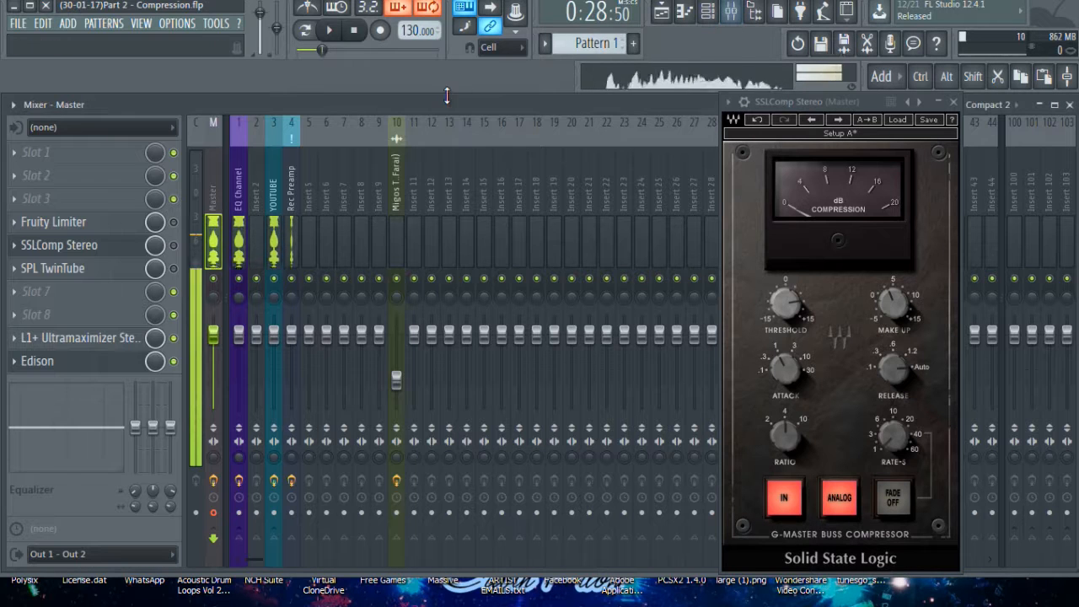
pyautogui.click(240, 197)
pyautogui.click(126, 222)
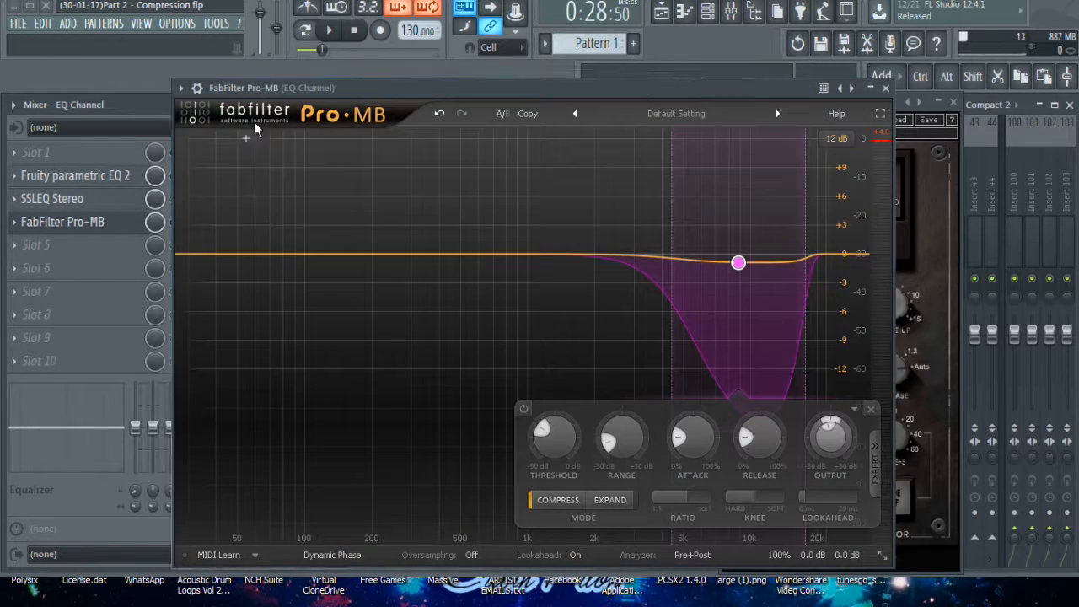
pyautogui.moveTo(277, 95); pyautogui.dragTo(377, 84)
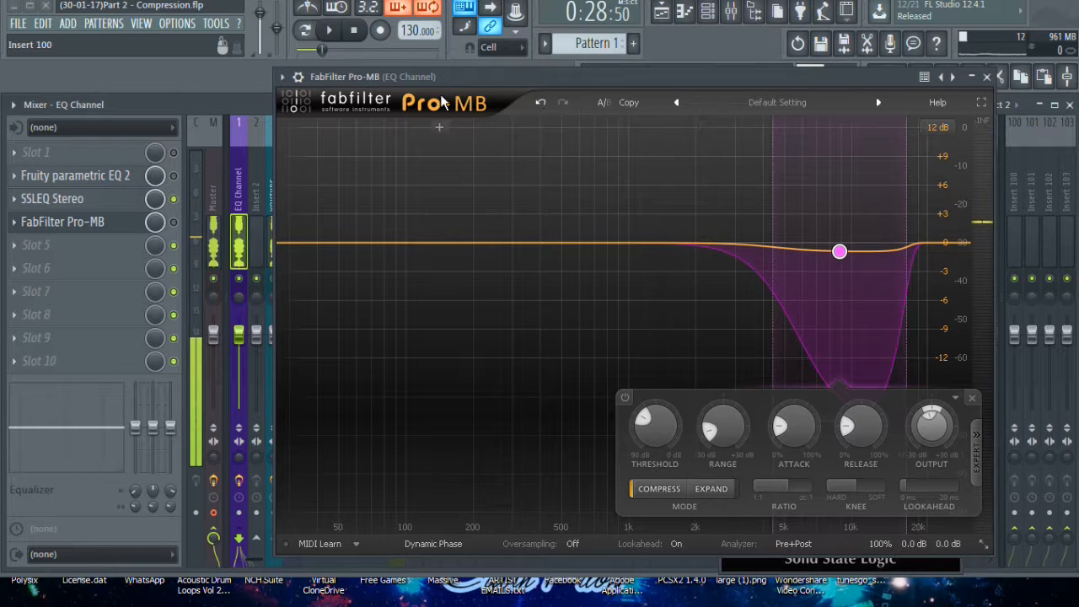
# Set Band 1's low crossover to 8156.3 Hz and threshold to -31.39 dB, and raise the band's level above 0 dB.
pyautogui.moveTo(856, 261)
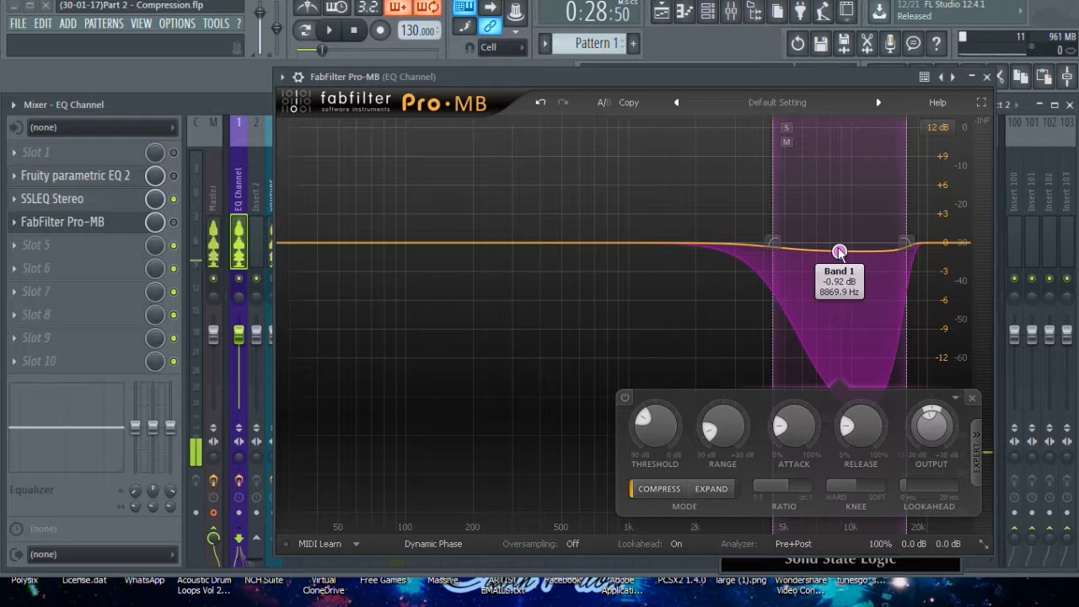
pyautogui.moveTo(773, 247); pyautogui.dragTo(836, 278)
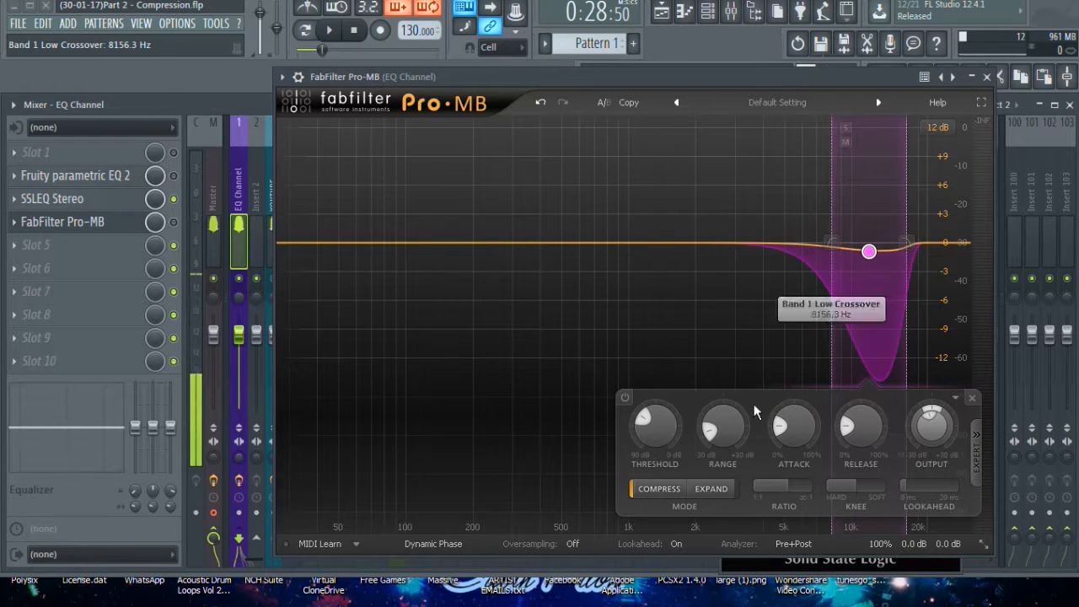
pyautogui.moveTo(655, 424); pyautogui.dragTo(665, 363)
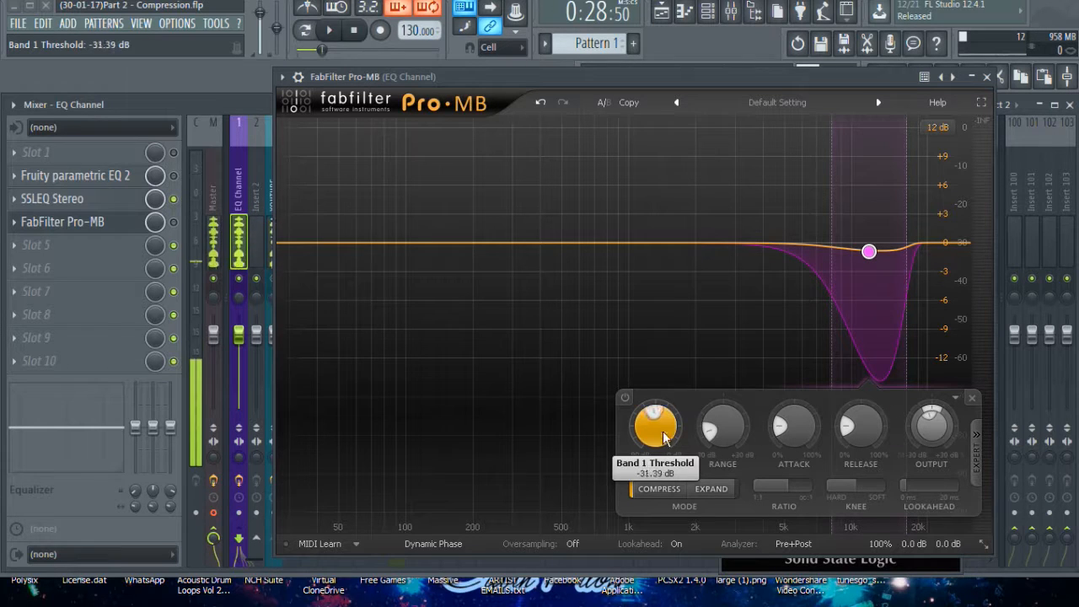
pyautogui.moveTo(862, 253); pyautogui.dragTo(869, 224)
# Toggle Band 1 off and on, set its threshold to -39.58 dB, and lower its level to -0.92 dB.
pyautogui.click(625, 398)
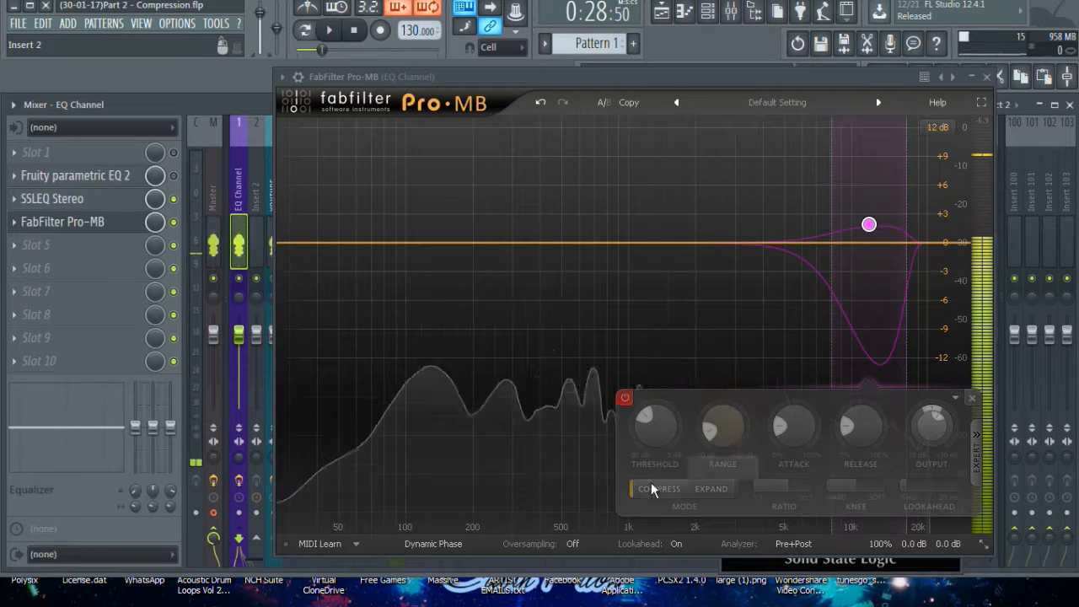
pyautogui.click(625, 399)
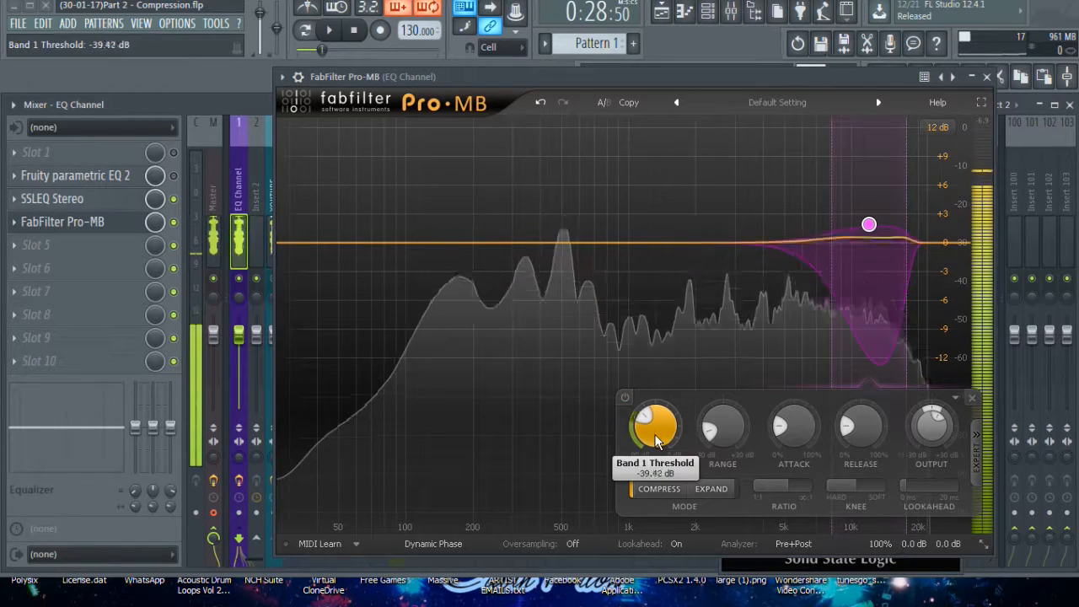
pyautogui.moveTo(656, 443); pyautogui.dragTo(658, 419)
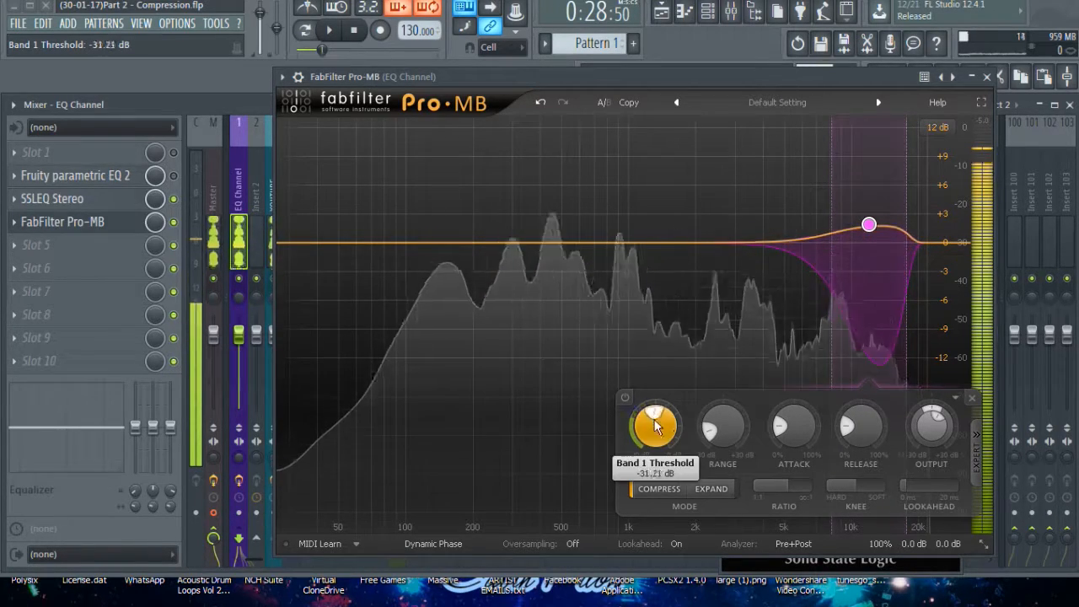
pyautogui.moveTo(650, 413)
pyautogui.mouseDown()
pyautogui.moveTo(656, 441)
pyautogui.moveTo(657, 425)
pyautogui.mouseUp()
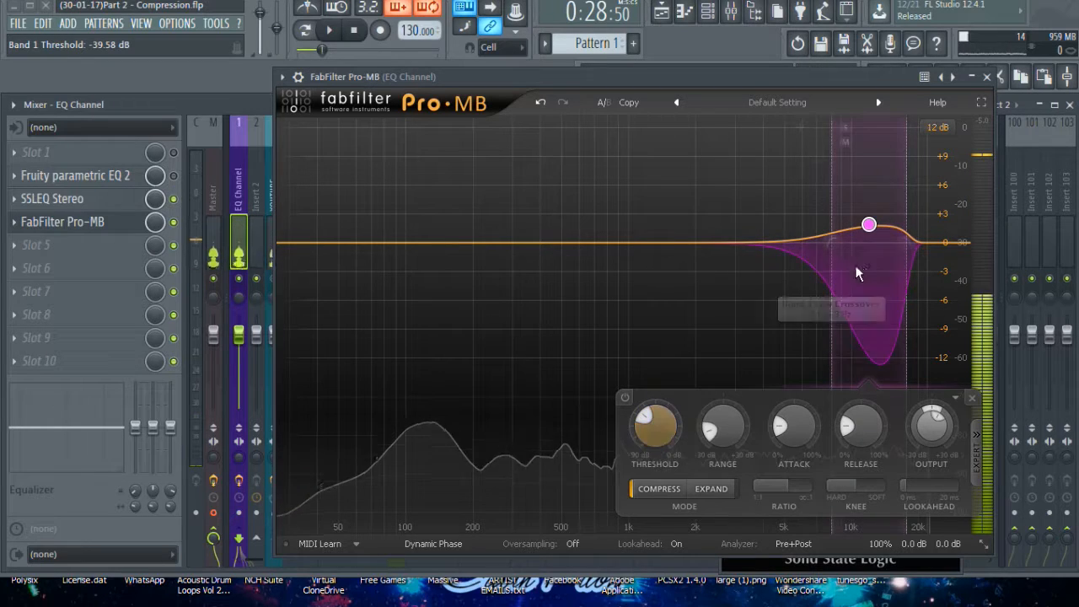
pyautogui.moveTo(868, 226); pyautogui.dragTo(874, 262)
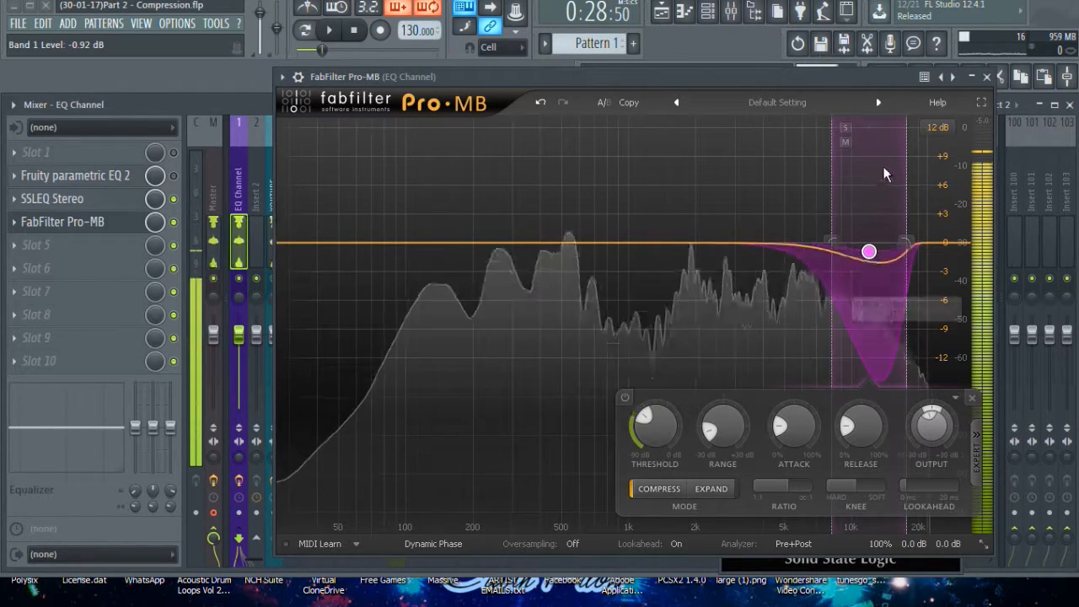
# Show Pro-MB full screen, raise Band 1's threshold, and move the band down to about 248 Hz.
pyautogui.click(981, 100)
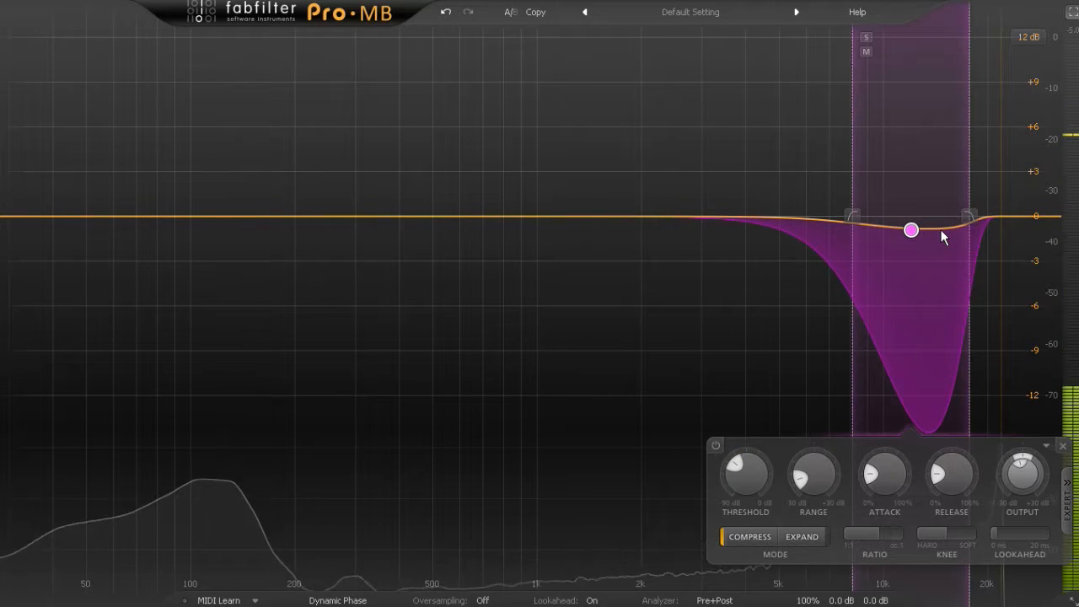
pyautogui.moveTo(746, 472); pyautogui.dragTo(755, 413)
pyautogui.moveTo(912, 230)
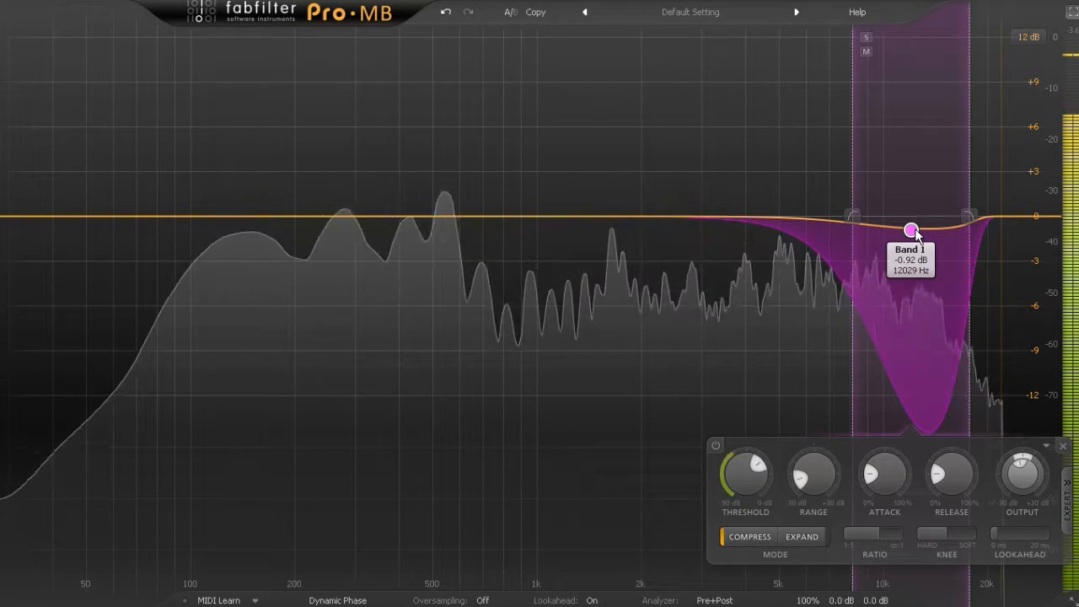
pyautogui.moveTo(914, 229); pyautogui.dragTo(325, 224)
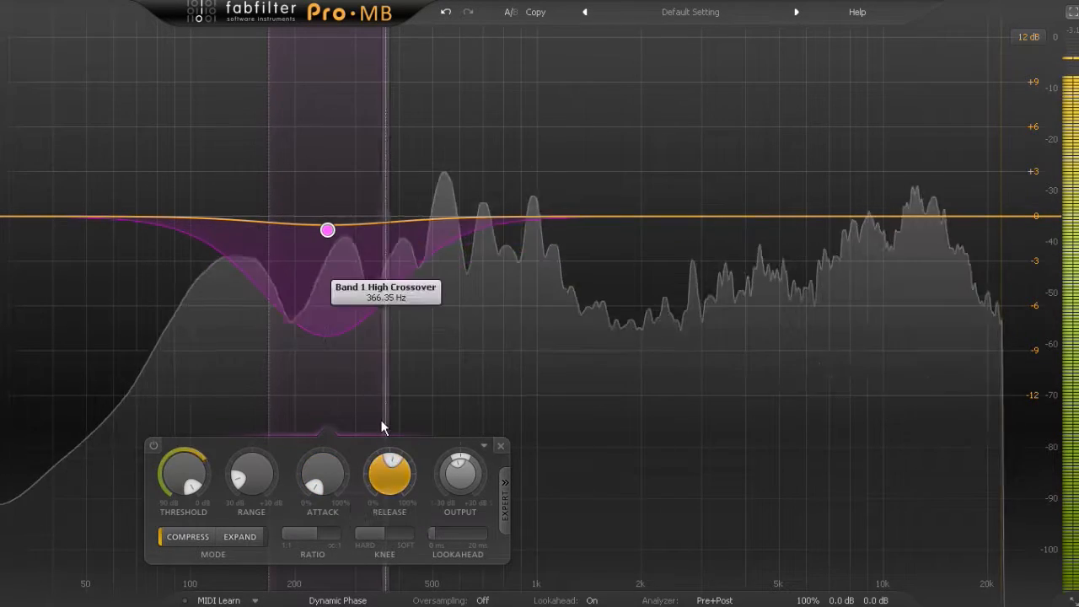
# Lower Band 1's threshold to around mid-range and set its release to 100%.
pyautogui.moveTo(185, 473); pyautogui.dragTo(187, 559)
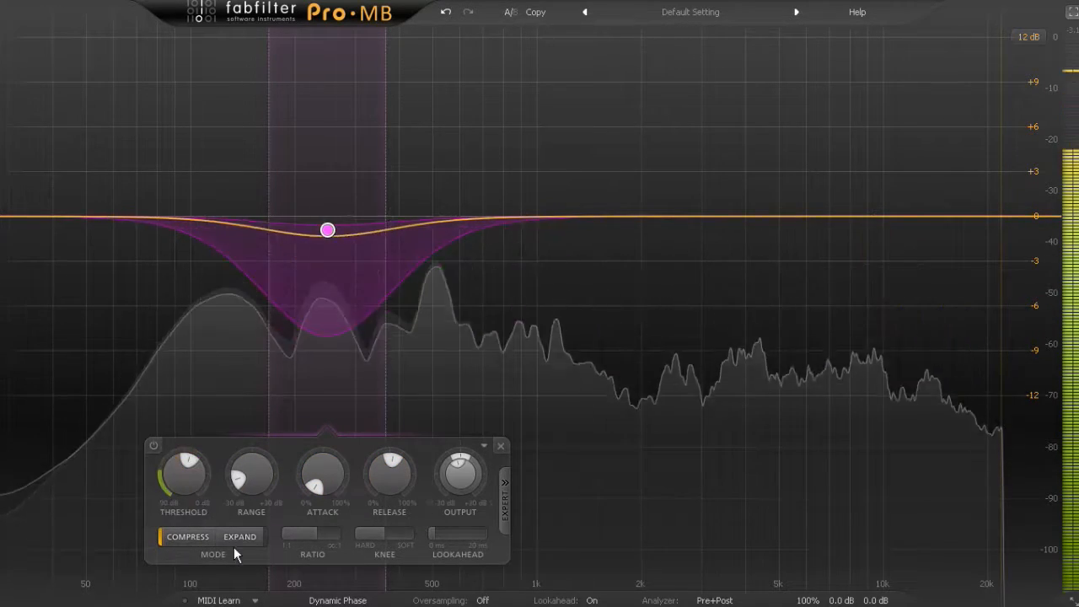
pyautogui.moveTo(389, 472); pyautogui.dragTo(404, 392)
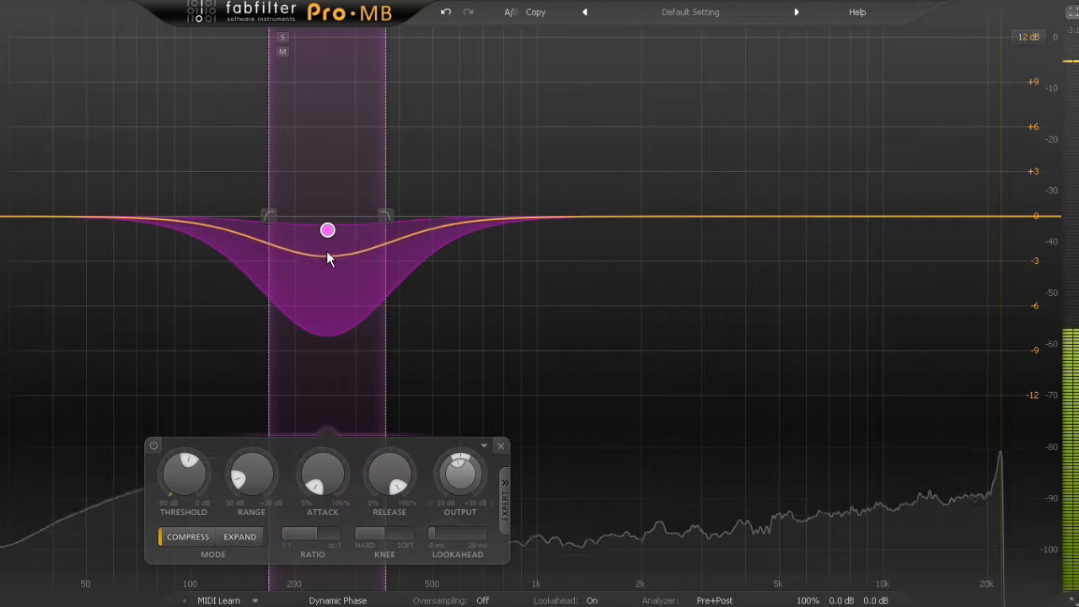
pyautogui.moveTo(334, 225)
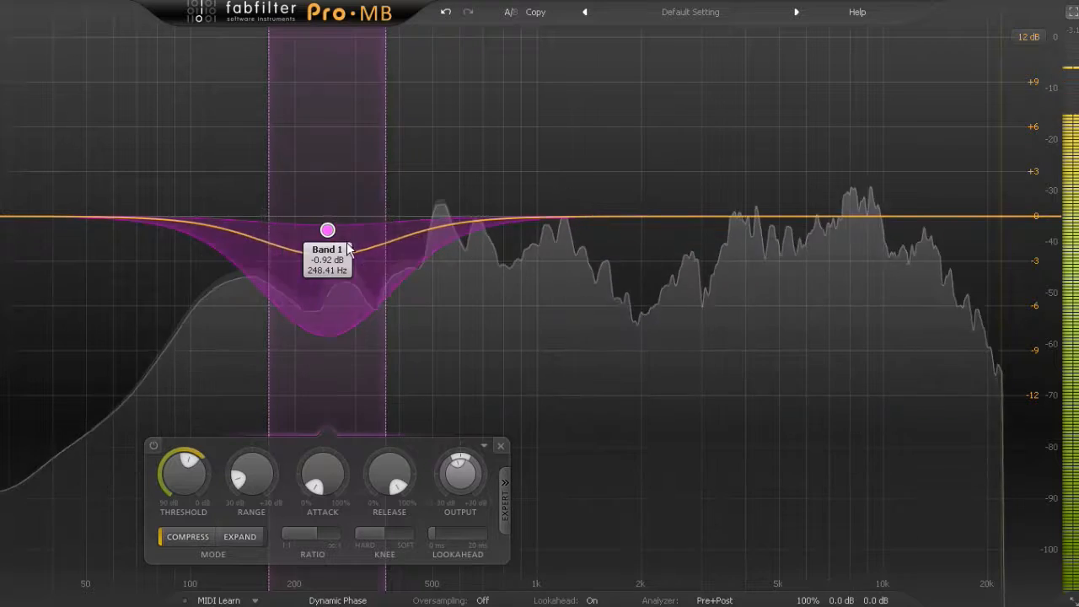
pyautogui.press('space')
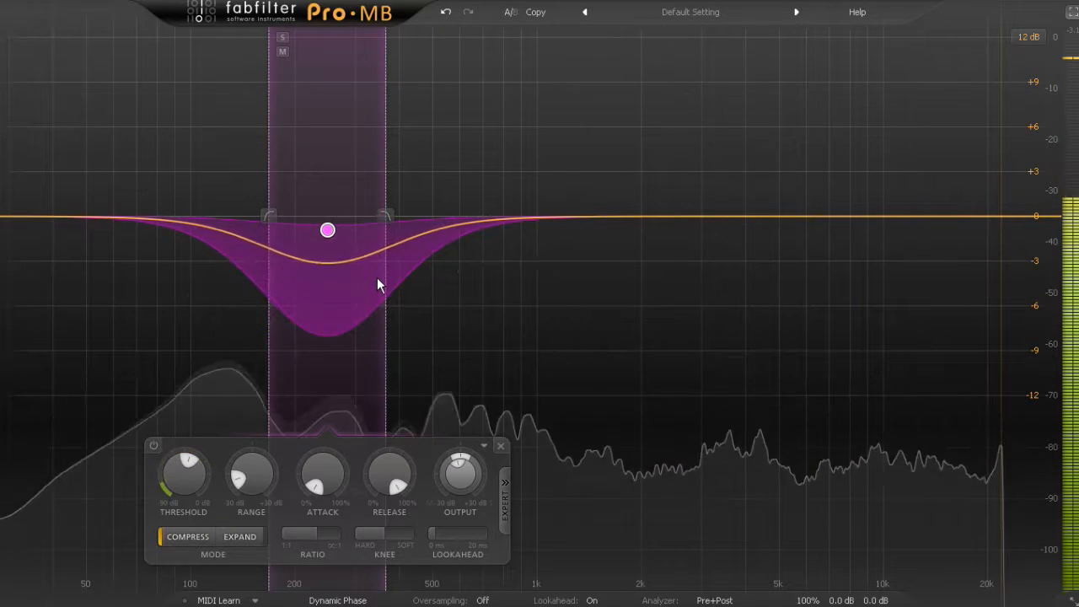
# Raise Band 1's attack to 49.8% and on to maximum, and lower its release to 15.9% and on to minimum.
pyautogui.moveTo(390, 461)
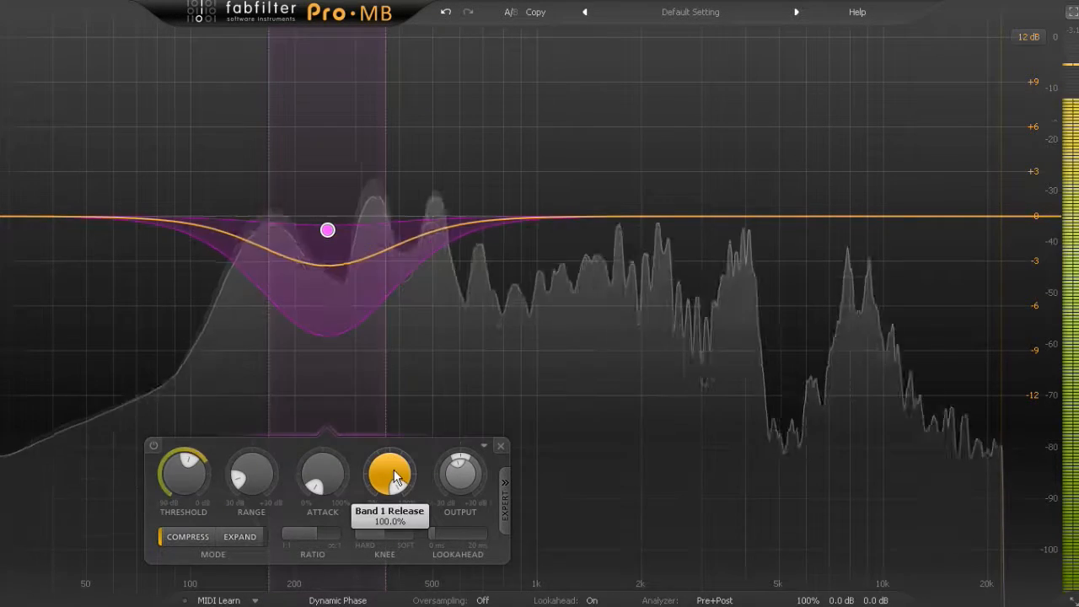
pyautogui.moveTo(394, 470); pyautogui.dragTo(399, 586)
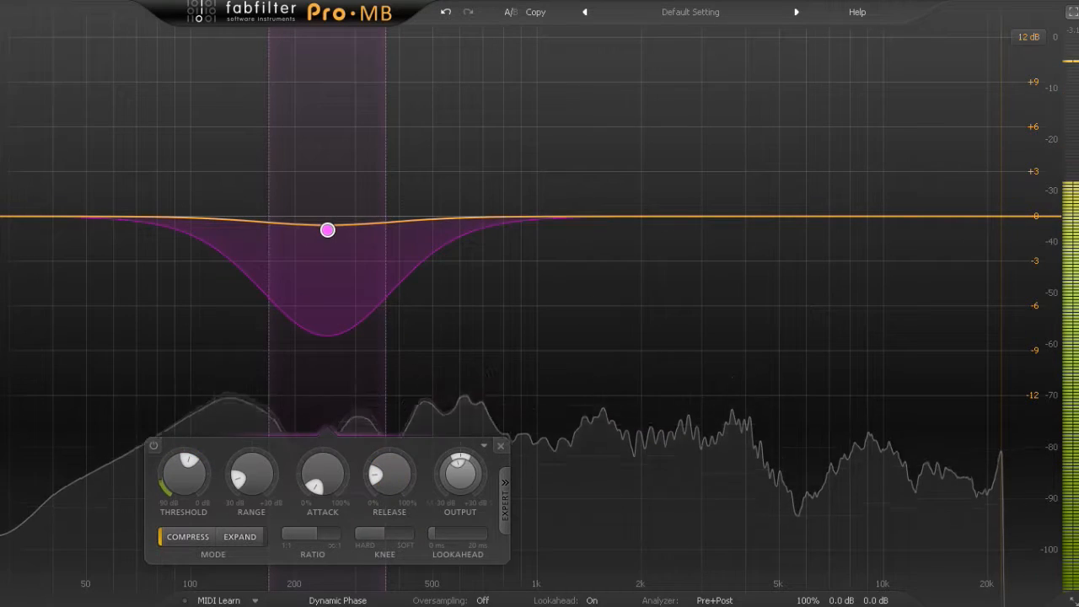
pyautogui.moveTo(318, 479)
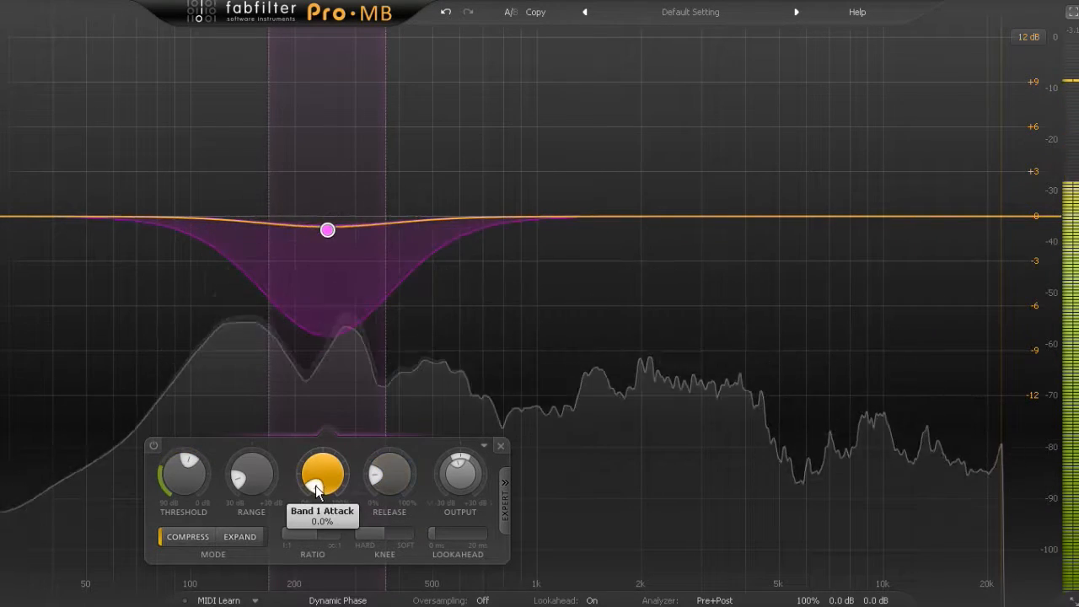
pyautogui.moveTo(318, 479); pyautogui.dragTo(321, 386)
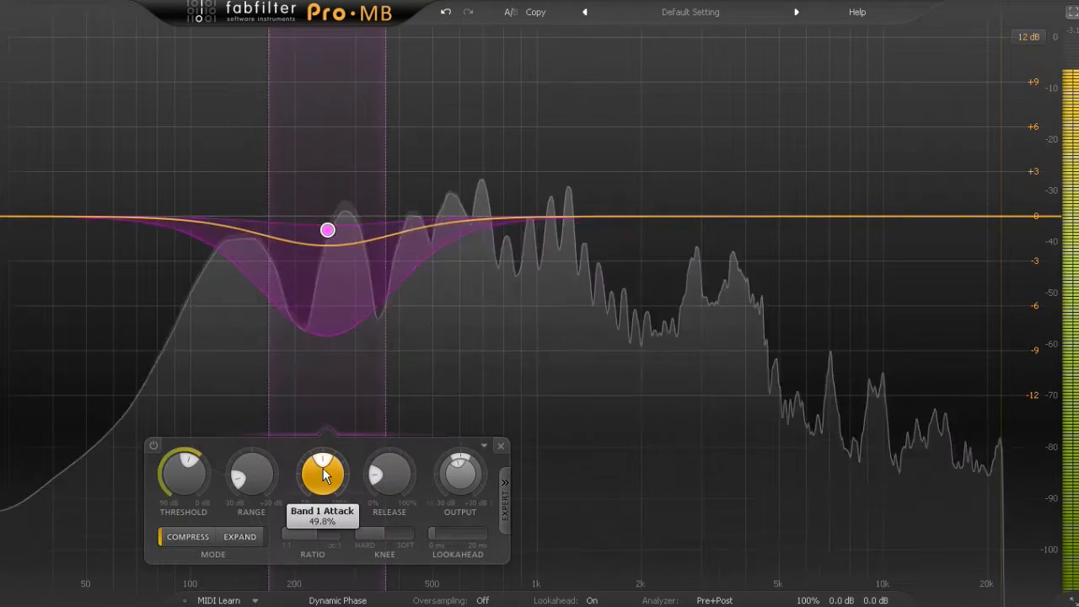
pyautogui.moveTo(324, 470); pyautogui.dragTo(329, 394)
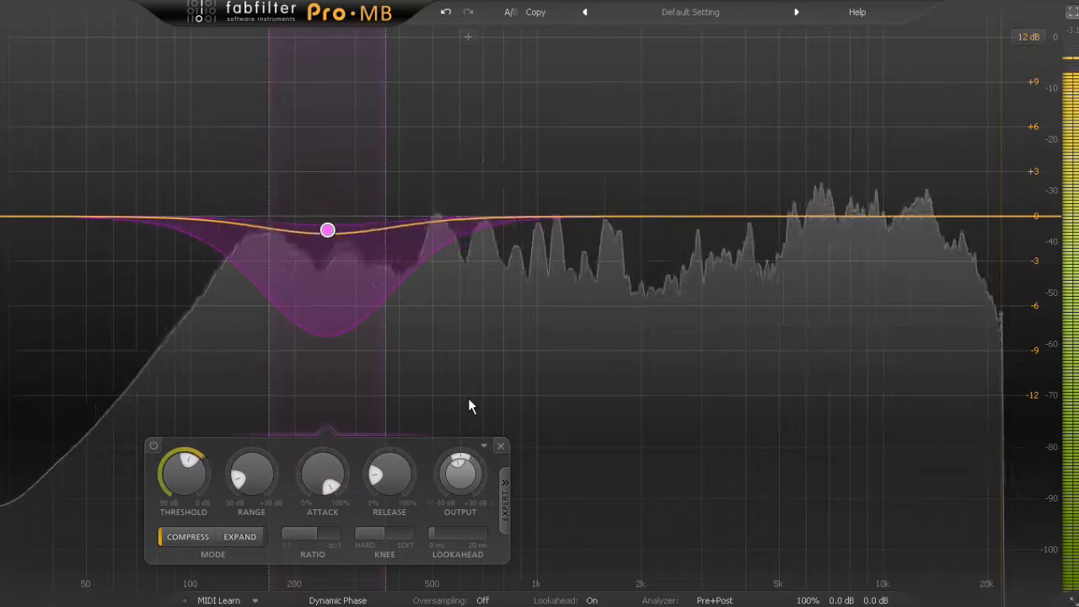
pyautogui.moveTo(395, 497)
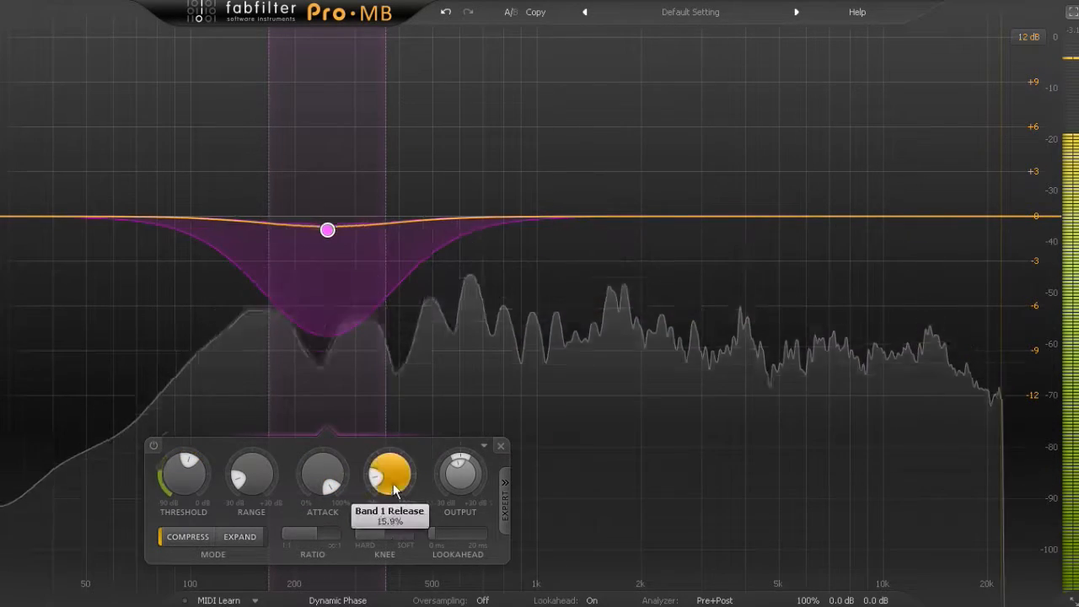
pyautogui.moveTo(397, 497); pyautogui.dragTo(397, 541)
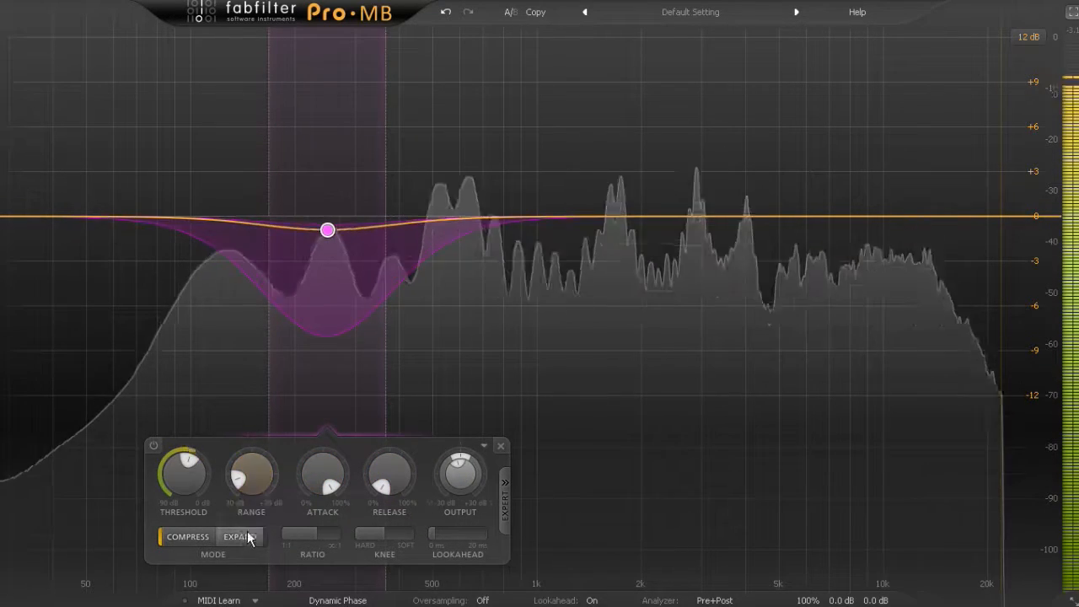
# Switch Band 1 to Expand mode and toggle the band off and on to compare the effect.
pyautogui.click(239, 537)
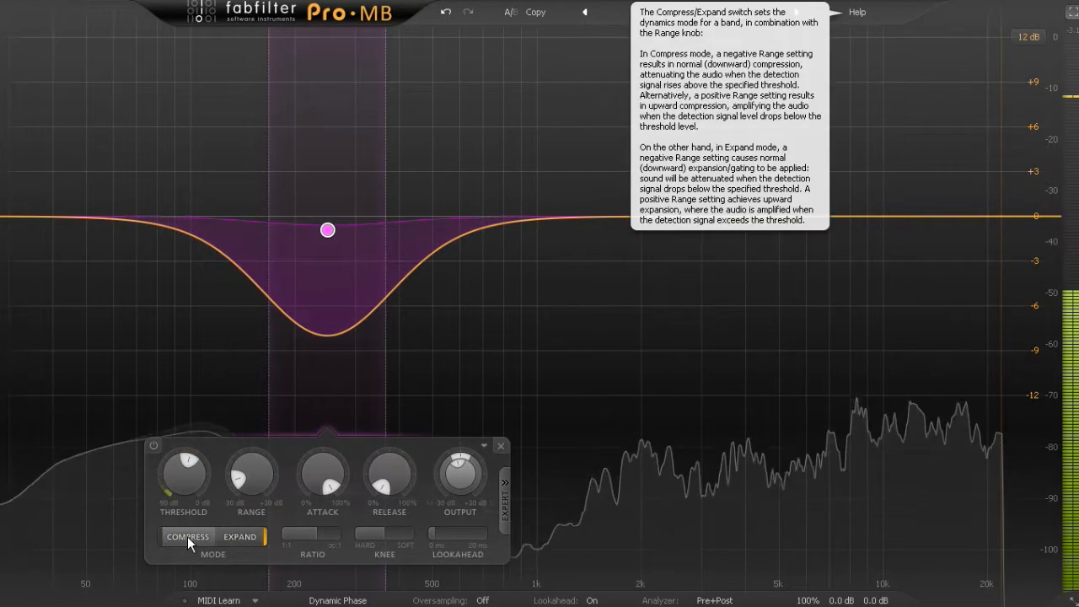
pyautogui.click(153, 446)
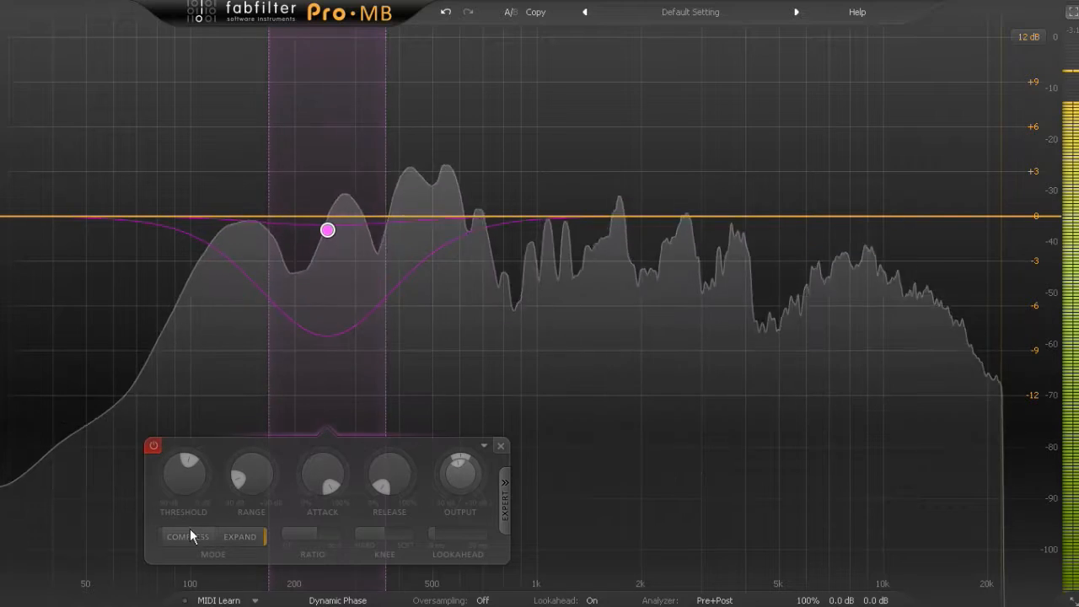
pyautogui.moveTo(190, 534)
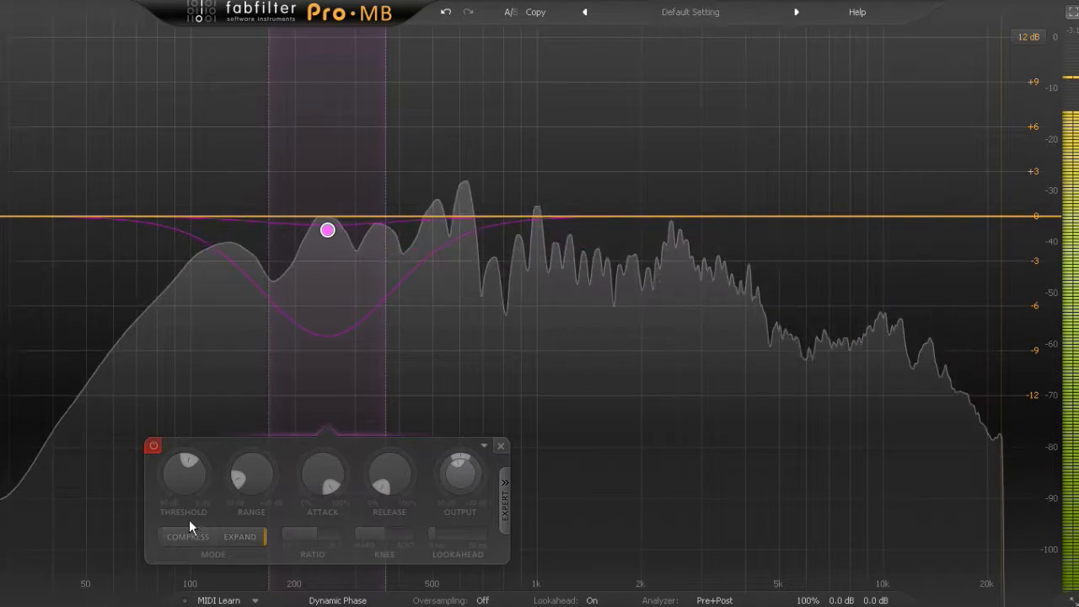
pyautogui.click(154, 447)
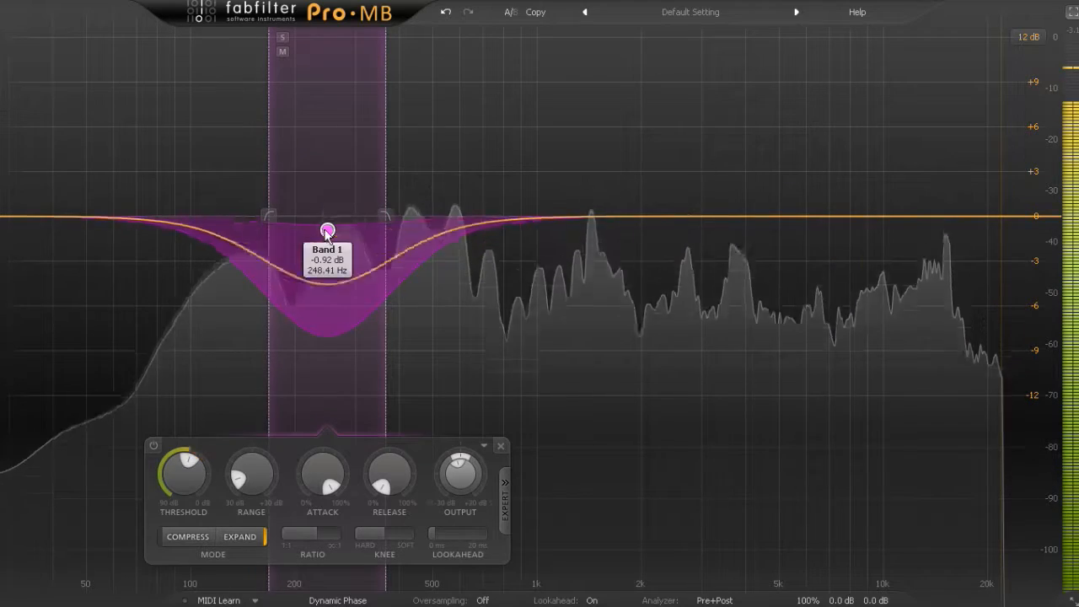
# Move Band 1 up to the high frequencies around 10 kHz with raised gain, and lower its ratio.
pyautogui.moveTo(327, 229); pyautogui.dragTo(890, 98)
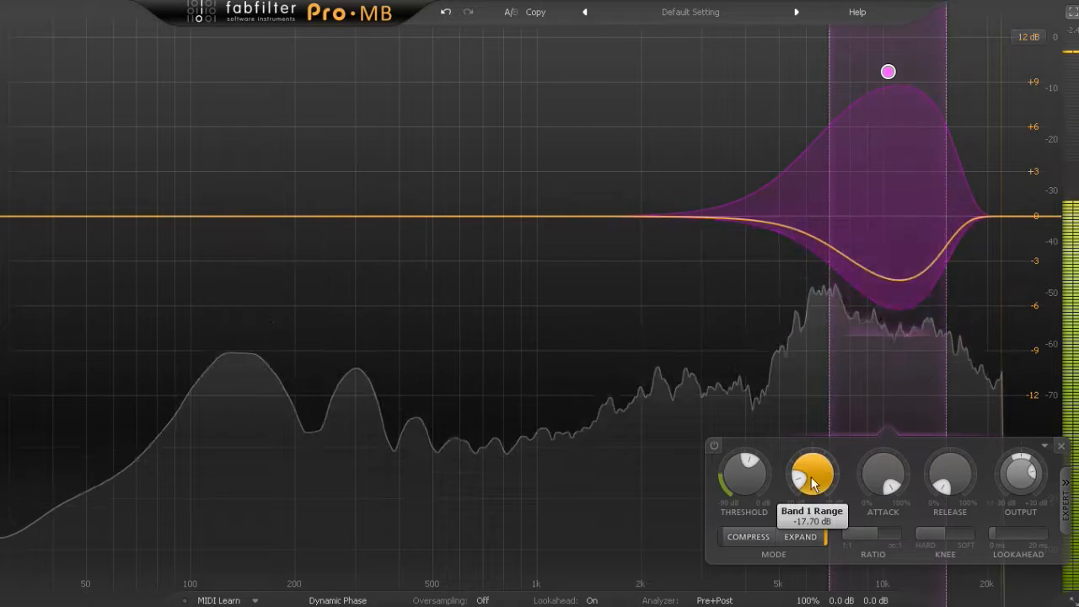
pyautogui.moveTo(873, 531); pyautogui.dragTo(822, 546)
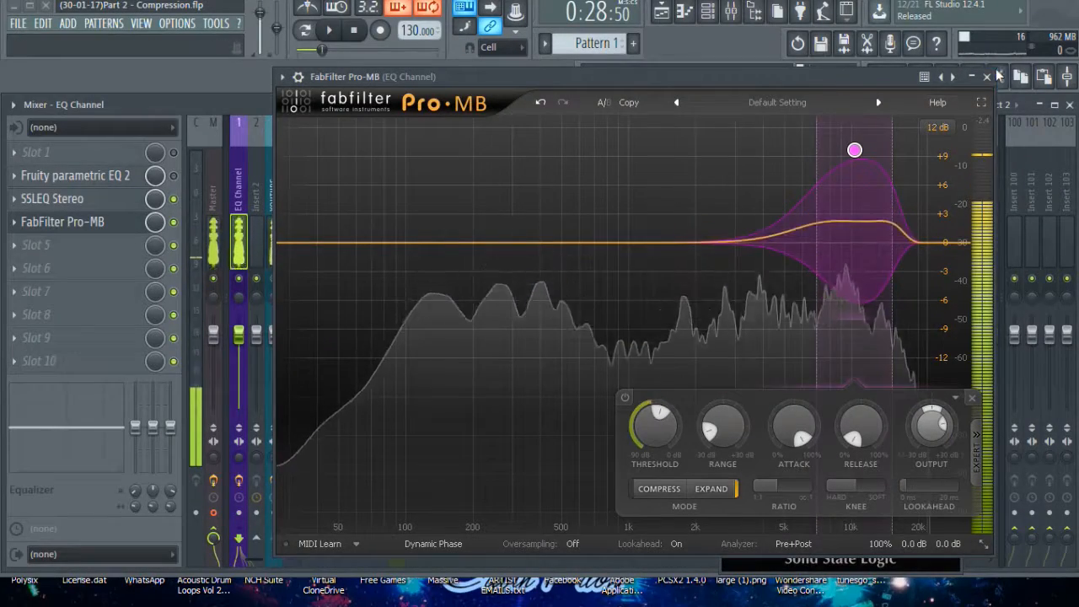
# Close Pro-MB and compare the effect chains of the YOUTUBE, EQ Channel and Master mixer tracks.
pyautogui.moveTo(803, 77); pyautogui.dragTo(695, 76)
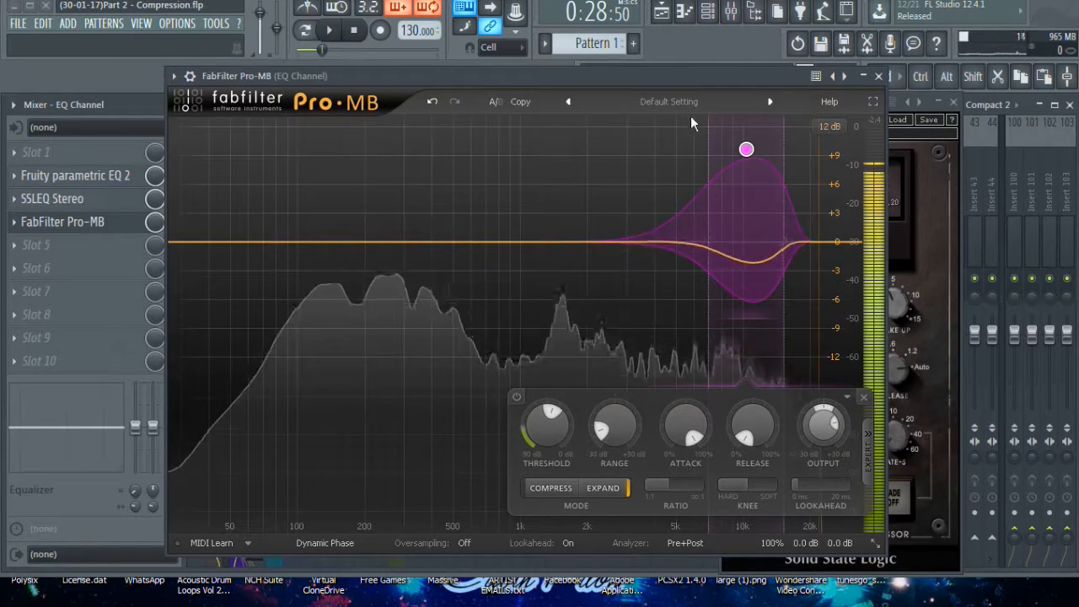
pyautogui.click(879, 77)
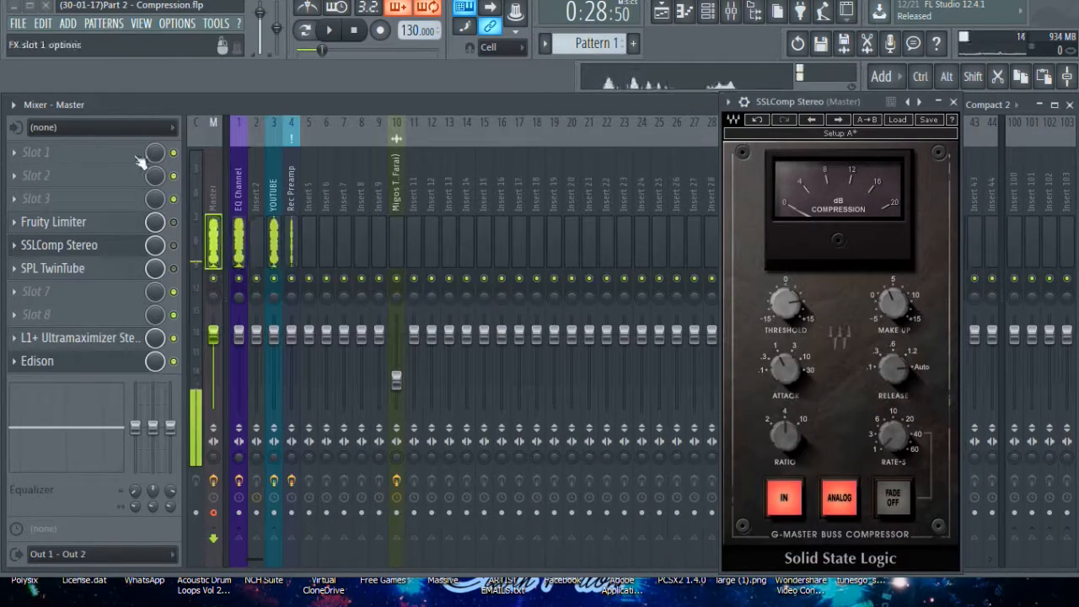
pyautogui.click(272, 202)
pyautogui.click(239, 211)
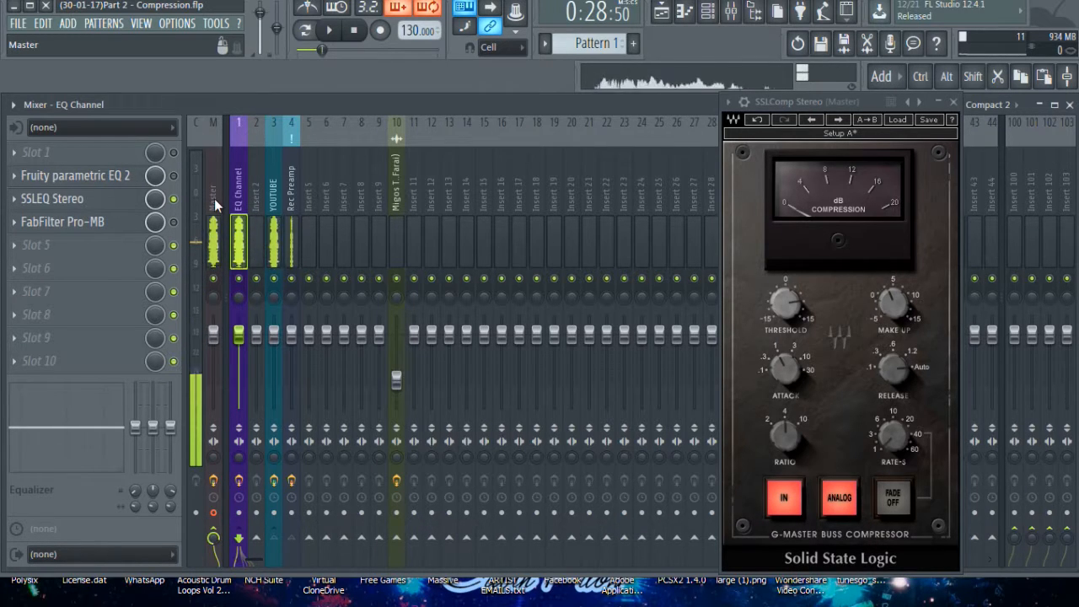
pyautogui.click(213, 241)
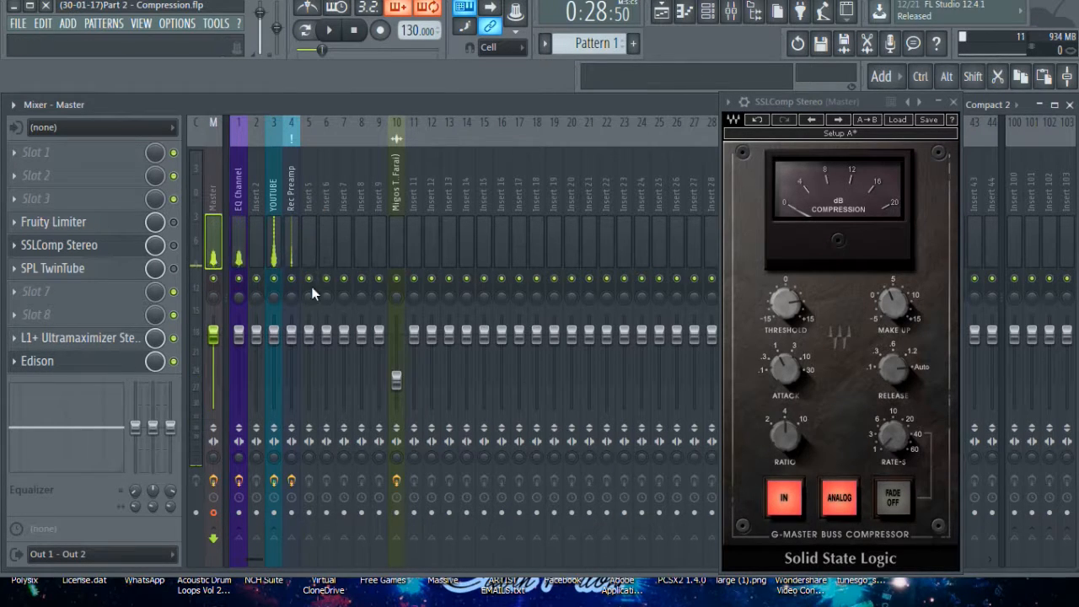
# Look at SSLEQ Stereo on the EQ Channel track and close it again.
pyautogui.moveTo(877, 100); pyautogui.dragTo(803, 88)
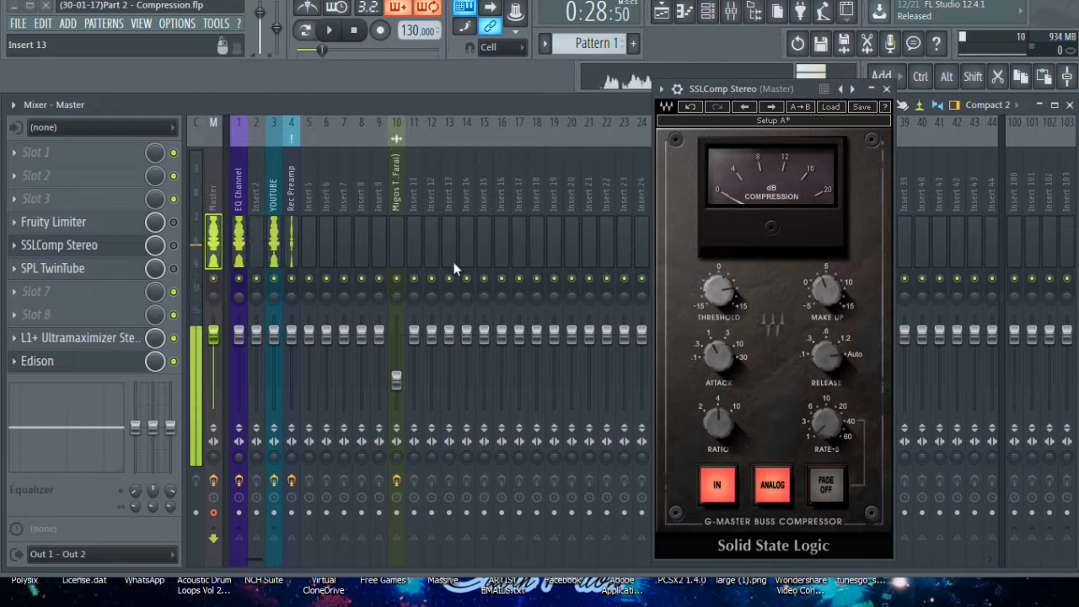
pyautogui.click(247, 221)
pyautogui.click(118, 202)
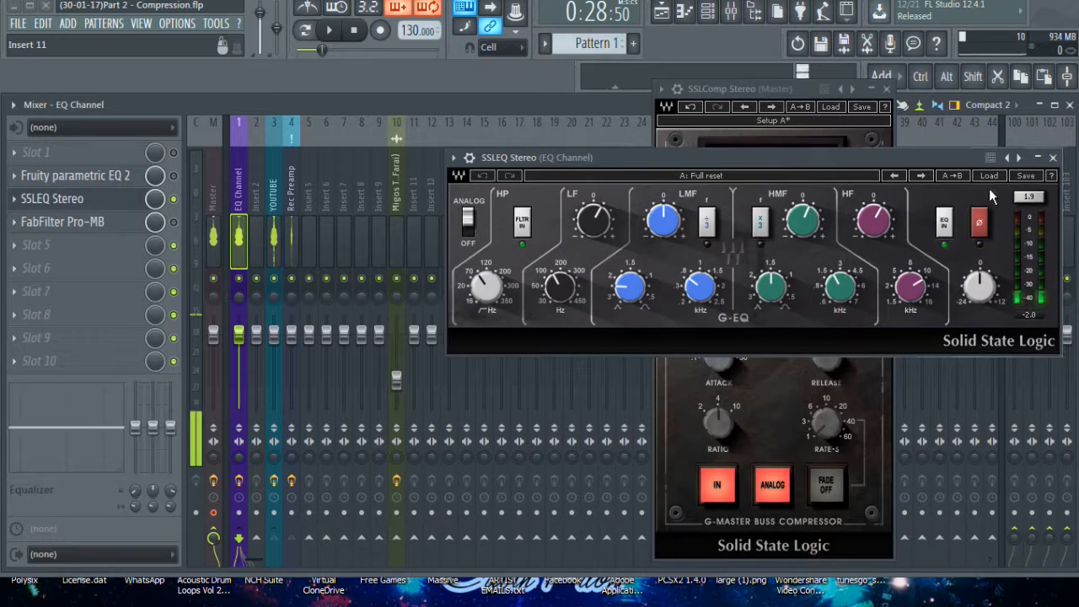
pyautogui.click(1042, 154)
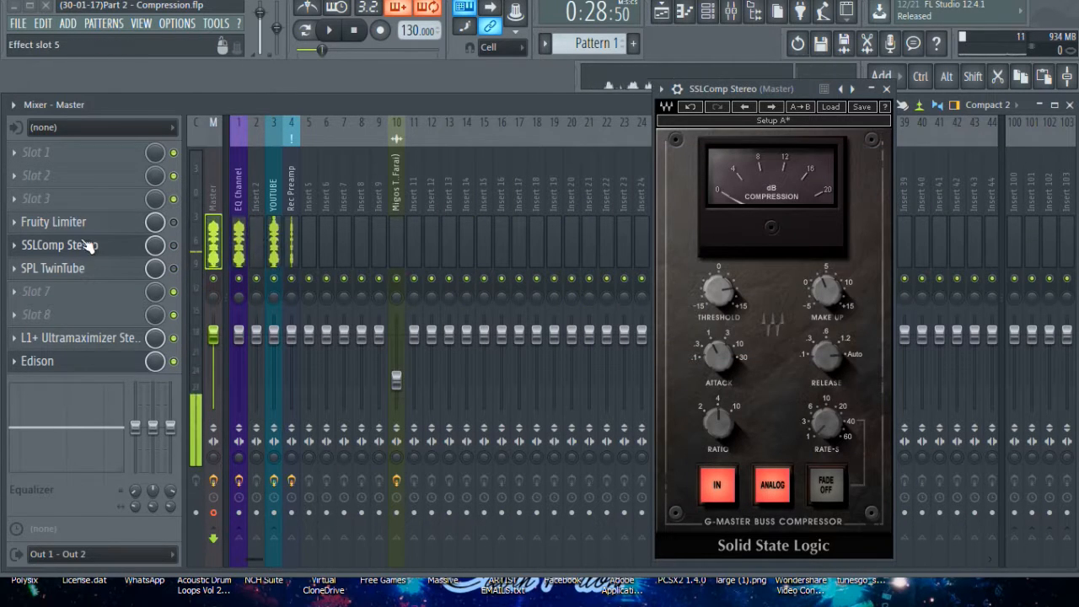
# Enable SSLComp Stereo on the Master track and place its window over the middle of the mixer.
pyautogui.click(173, 246)
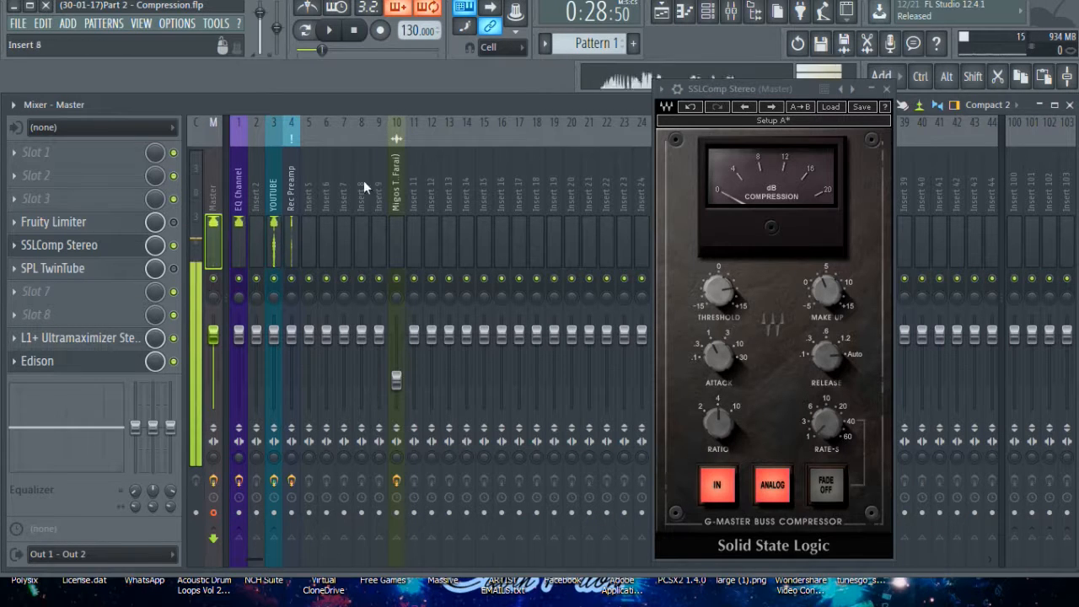
pyautogui.click(99, 247)
pyautogui.click(51, 245)
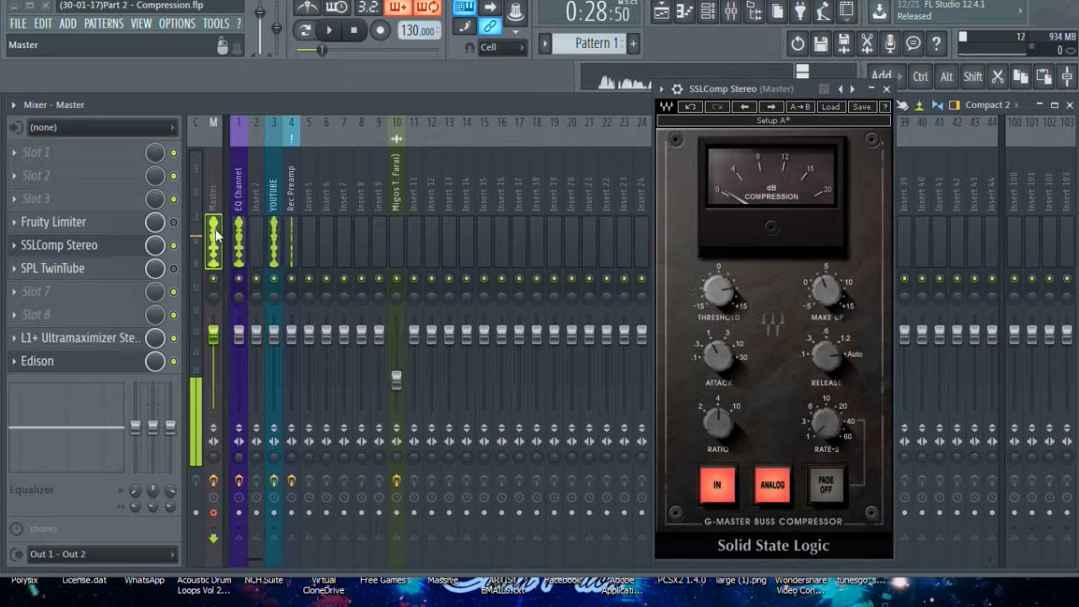
pyautogui.moveTo(720, 95); pyautogui.dragTo(564, 84)
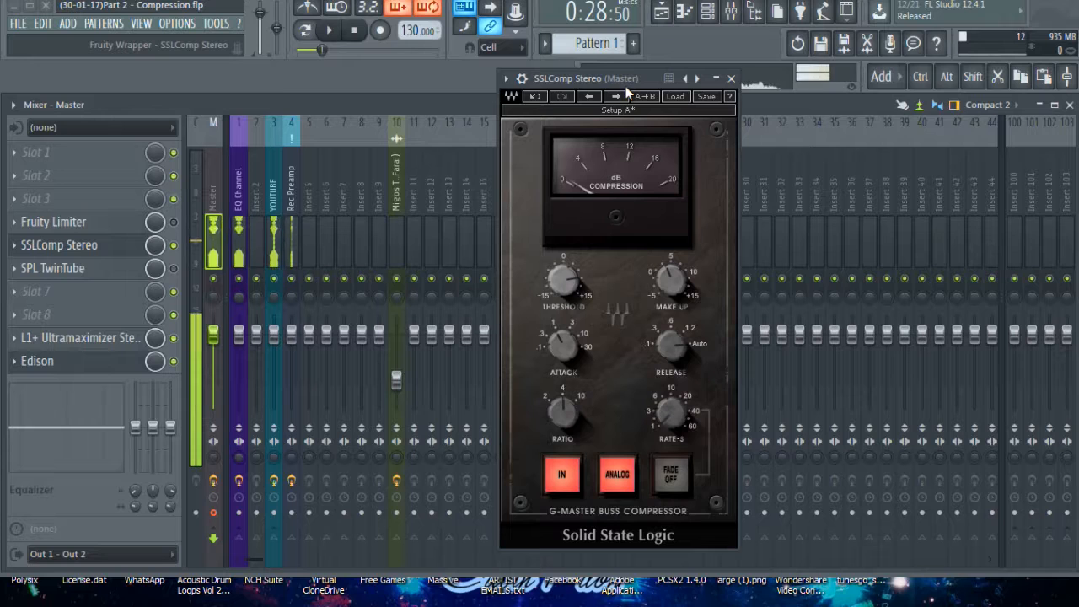
pyautogui.moveTo(626, 92); pyautogui.dragTo(586, 79)
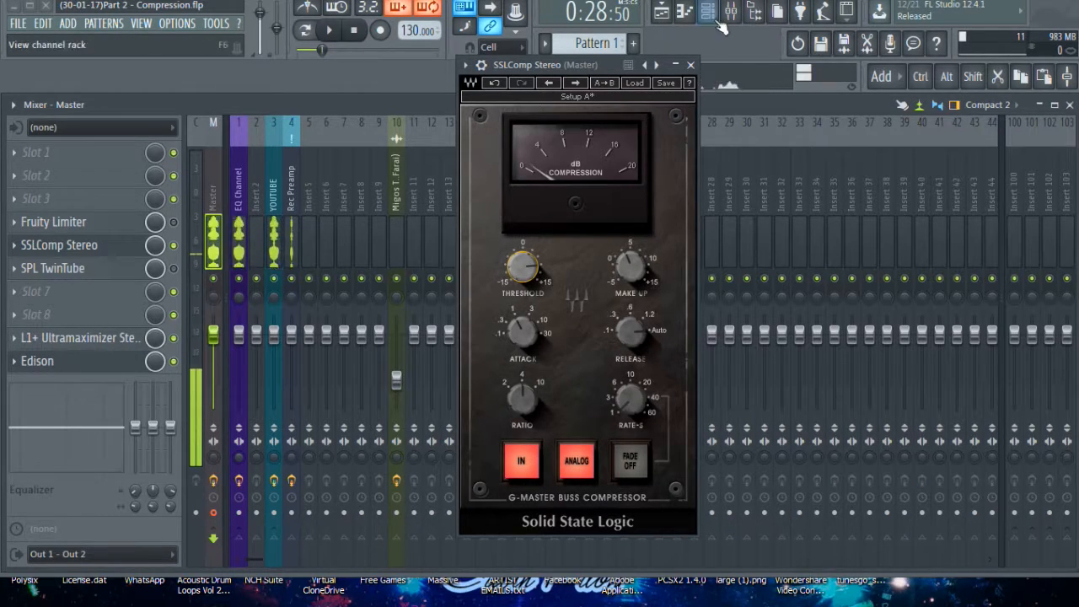
# View the beat's waveform in the playlist, and return to the mixer to inspect the Master track's Fruity Limiter.
pyautogui.click(666, 15)
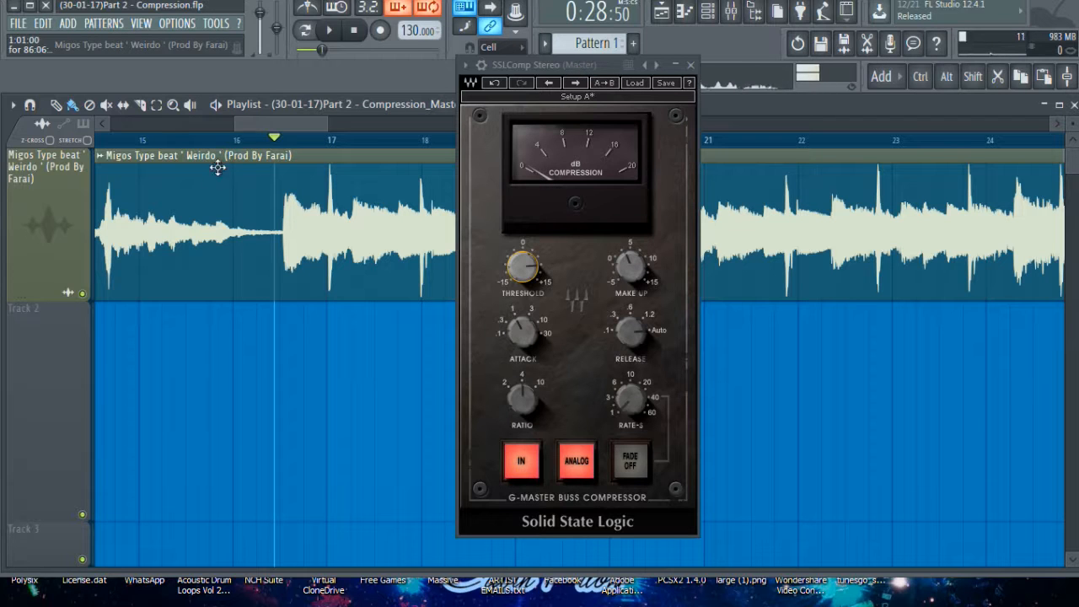
pyautogui.click(730, 10)
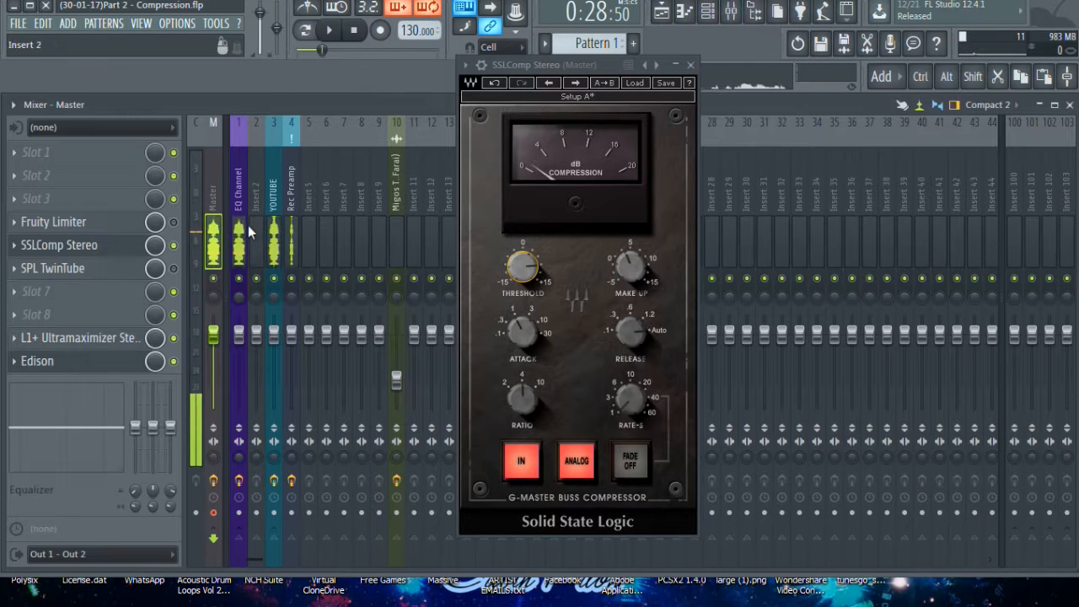
pyautogui.click(139, 221)
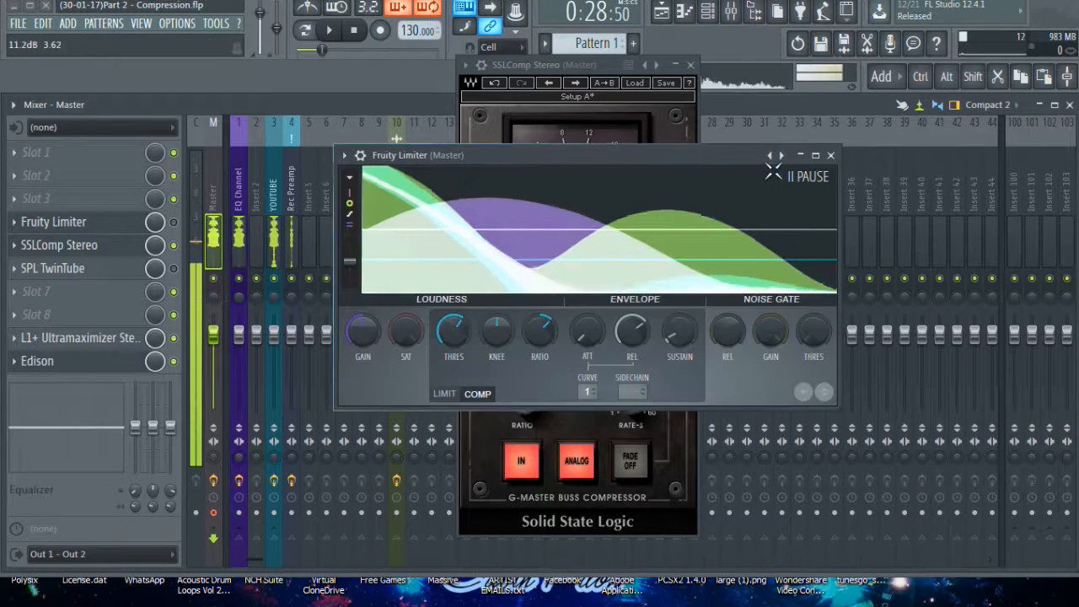
pyautogui.click(831, 156)
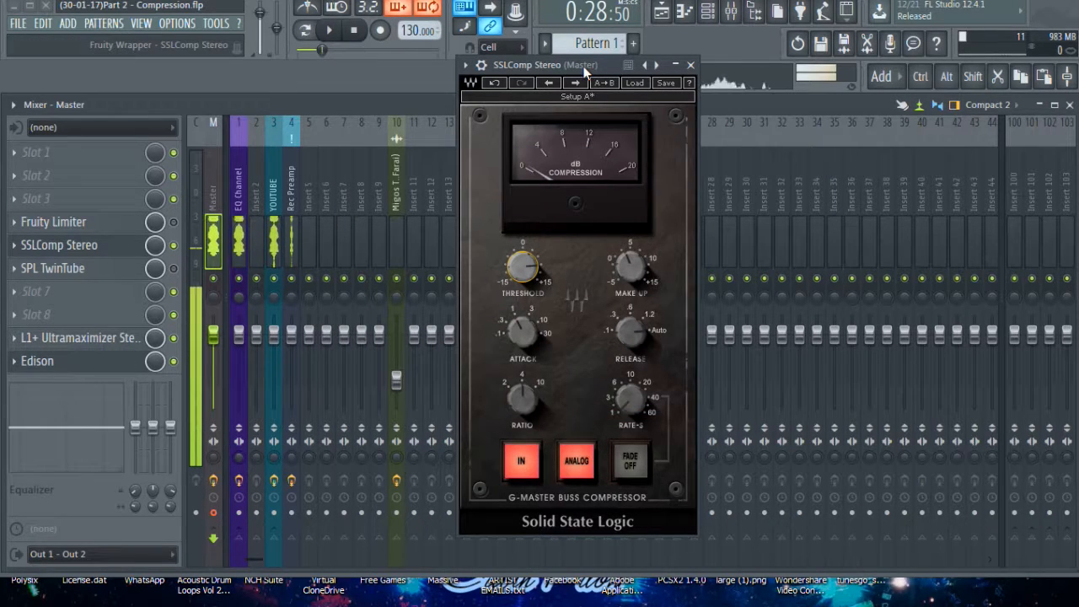
# Reopen Fruity Limiter on the Master track, close SSLComp Stereo, and reposition the limiter window.
pyautogui.click(113, 226)
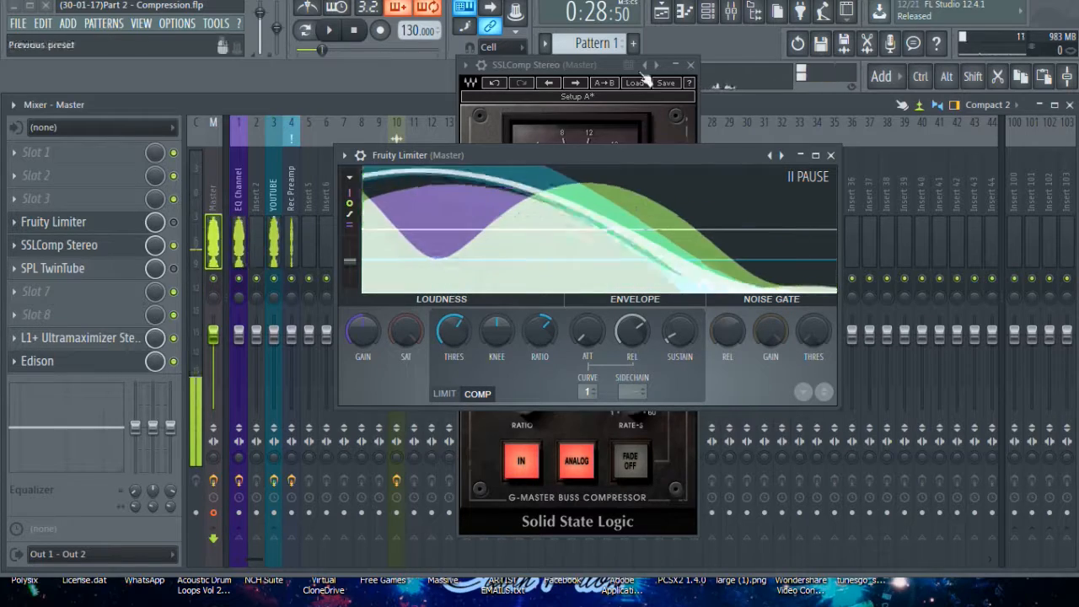
pyautogui.moveTo(564, 59); pyautogui.dragTo(414, 52)
pyautogui.click(541, 57)
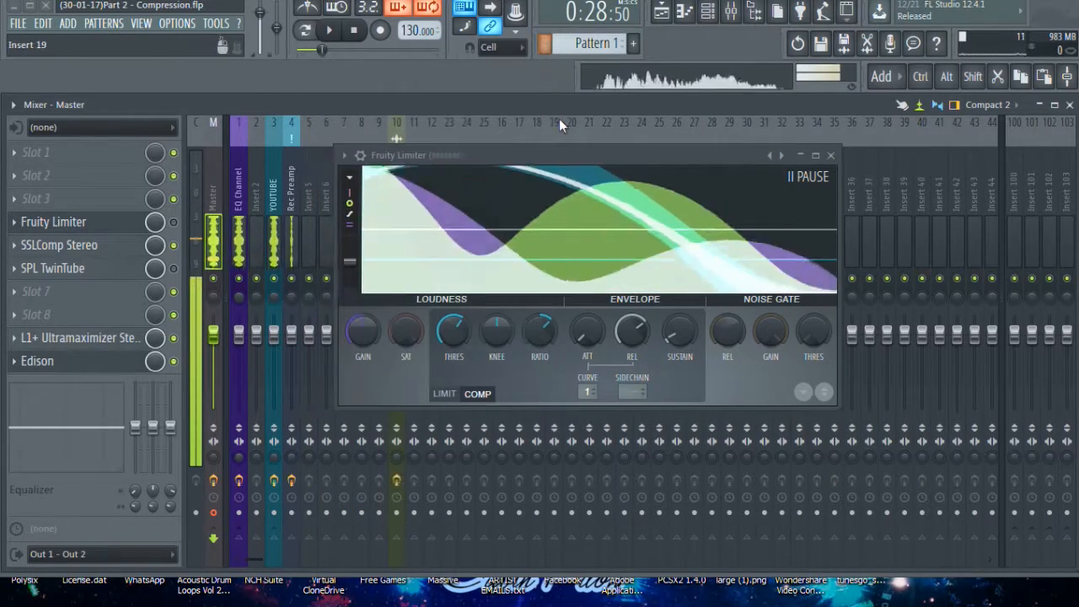
pyautogui.moveTo(526, 152); pyautogui.dragTo(561, 146)
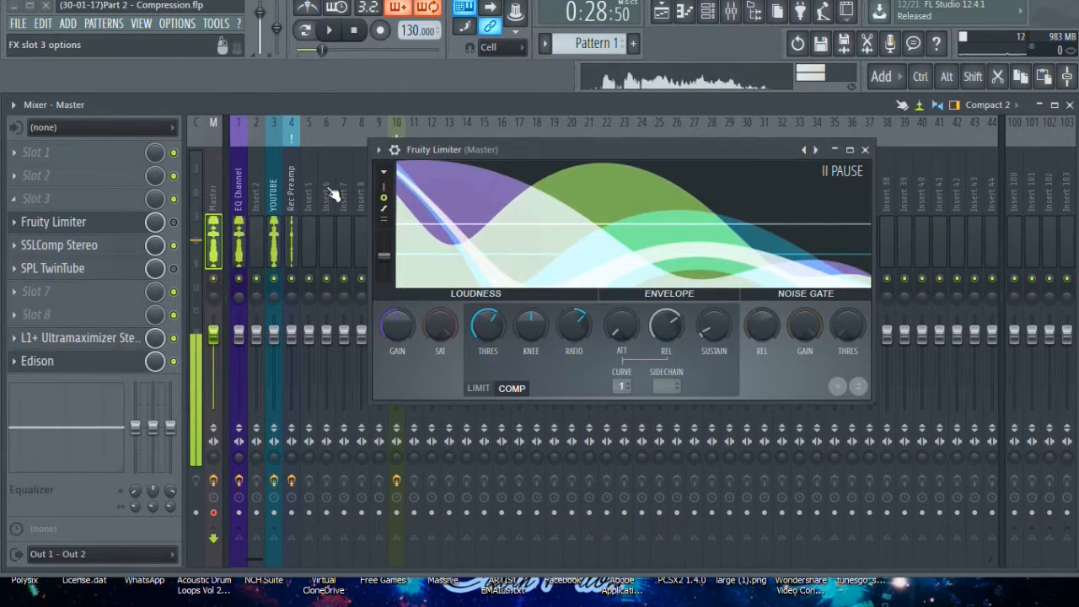